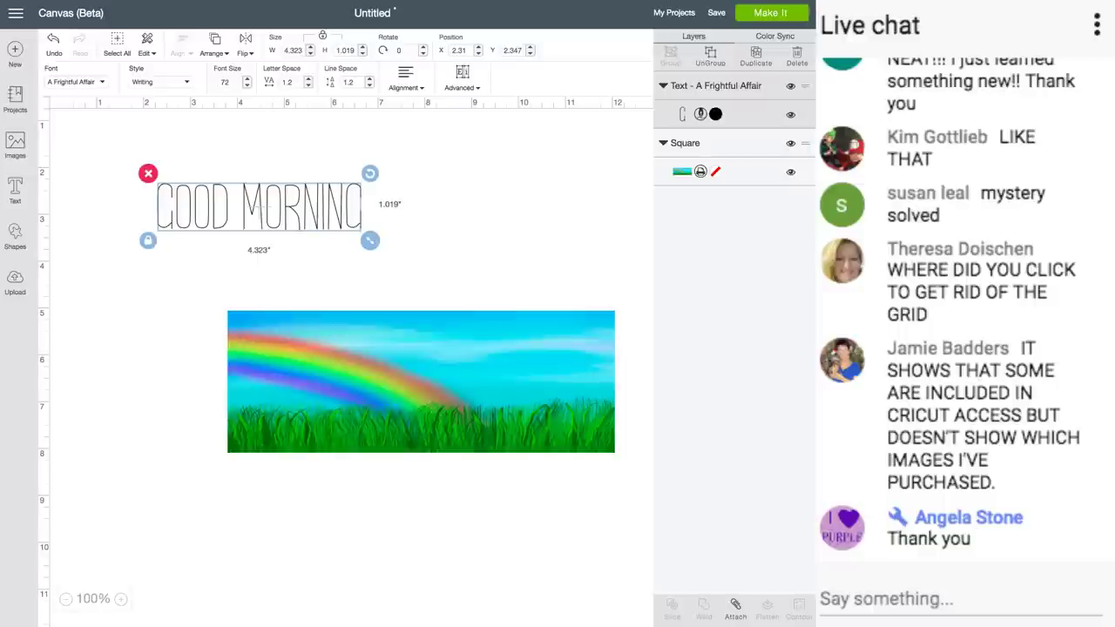
Step: Filter the Cricut fonts to Multi-Layer and apply Anna's Fancy Lettering - Hannah to the Good Morning text
double_click(262, 206)
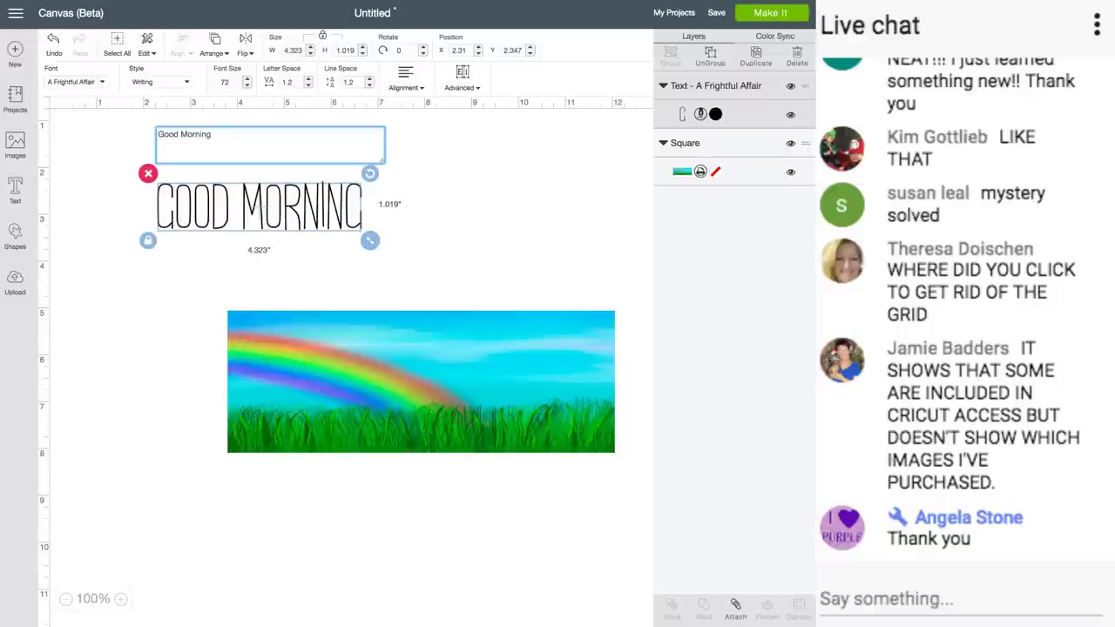
key(Escape)
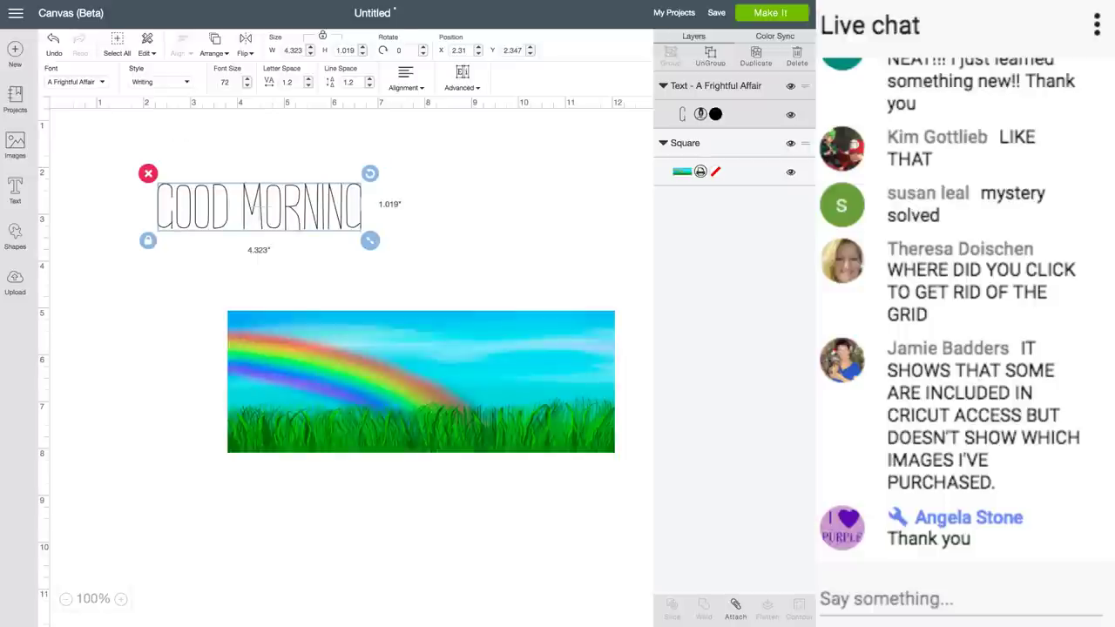
click(77, 82)
click(614, 54)
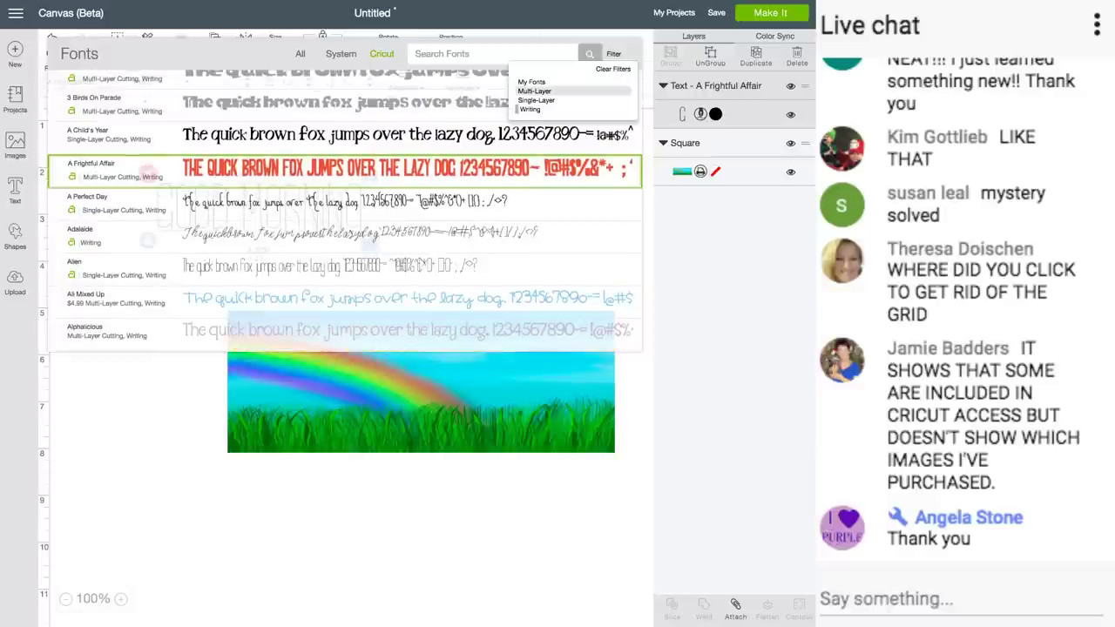
click(534, 91)
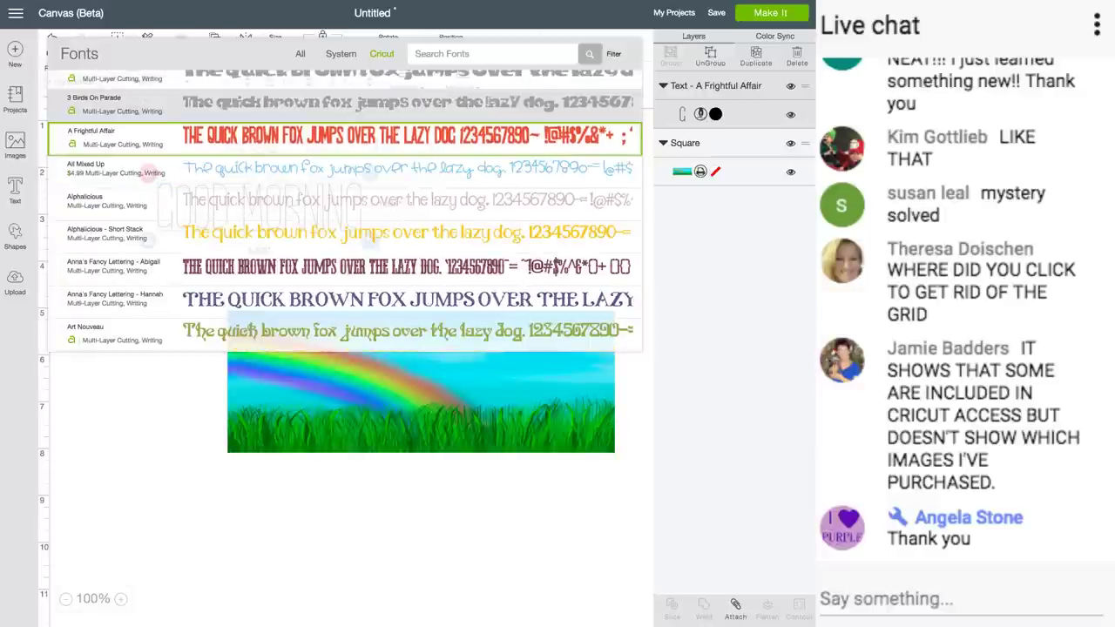
scroll(348, 261, down, 1)
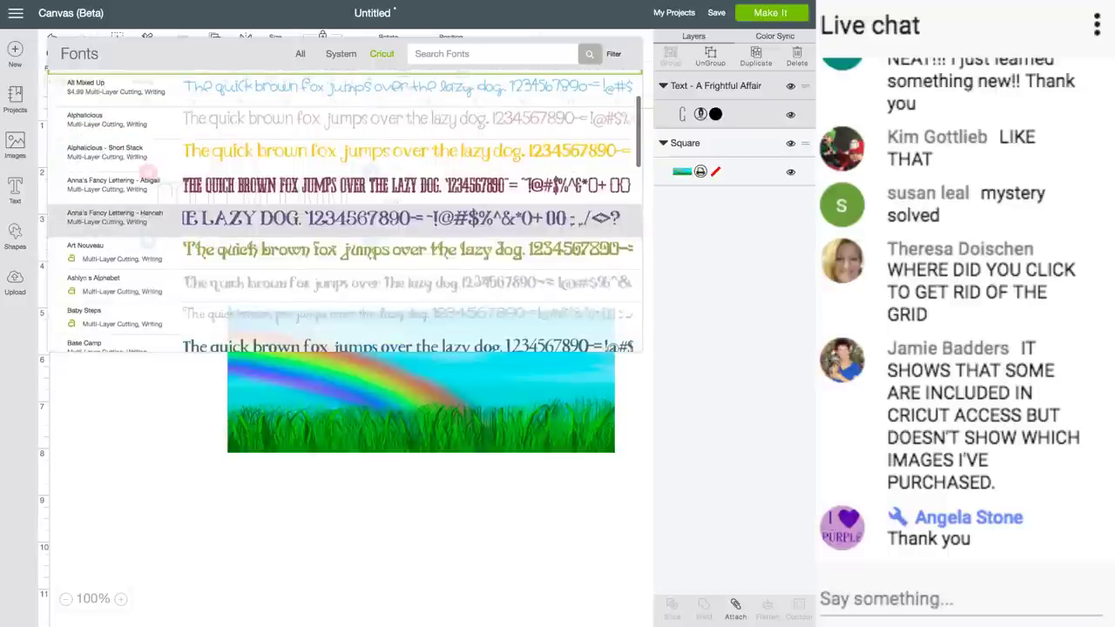
click(349, 217)
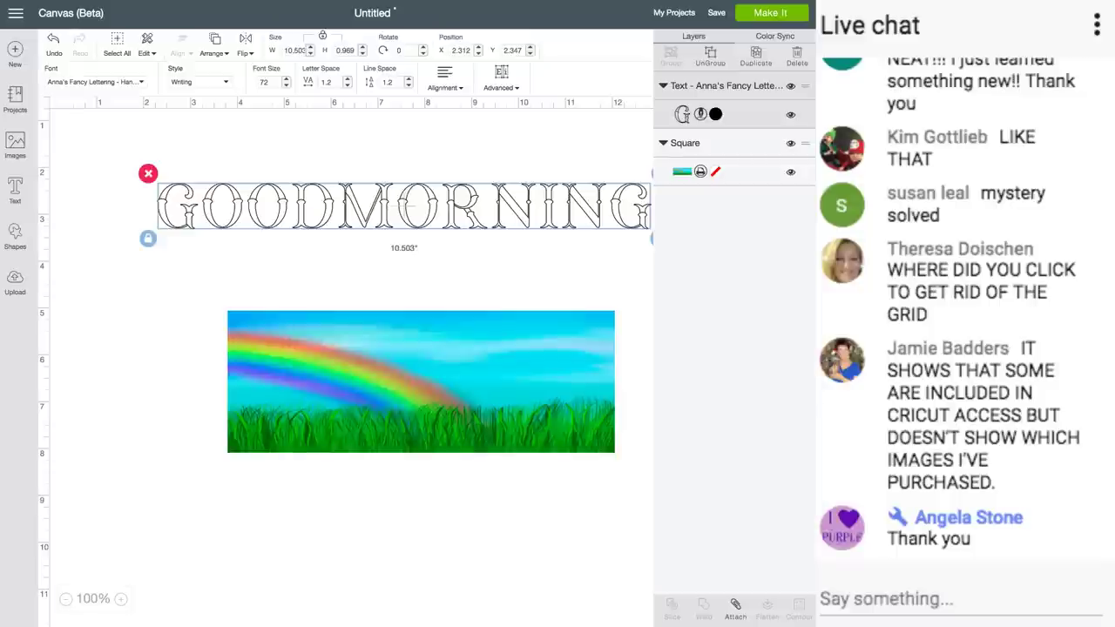
Step: Change the Good Morning text's line type to Cut and move the text left to about X 1.21, Y 2.36
click(700, 114)
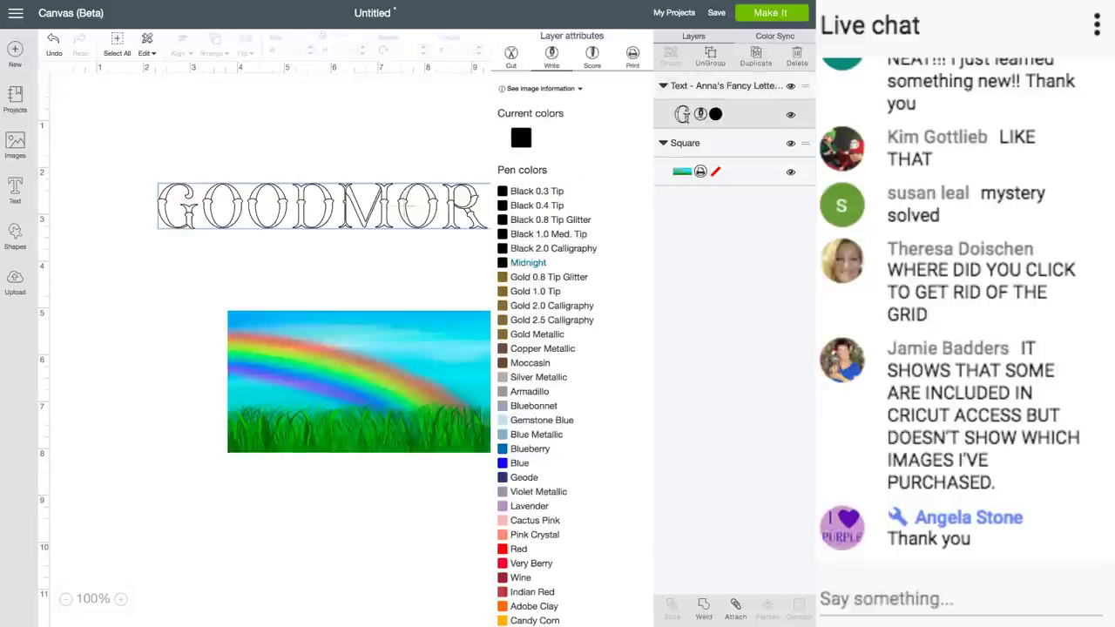
click(512, 57)
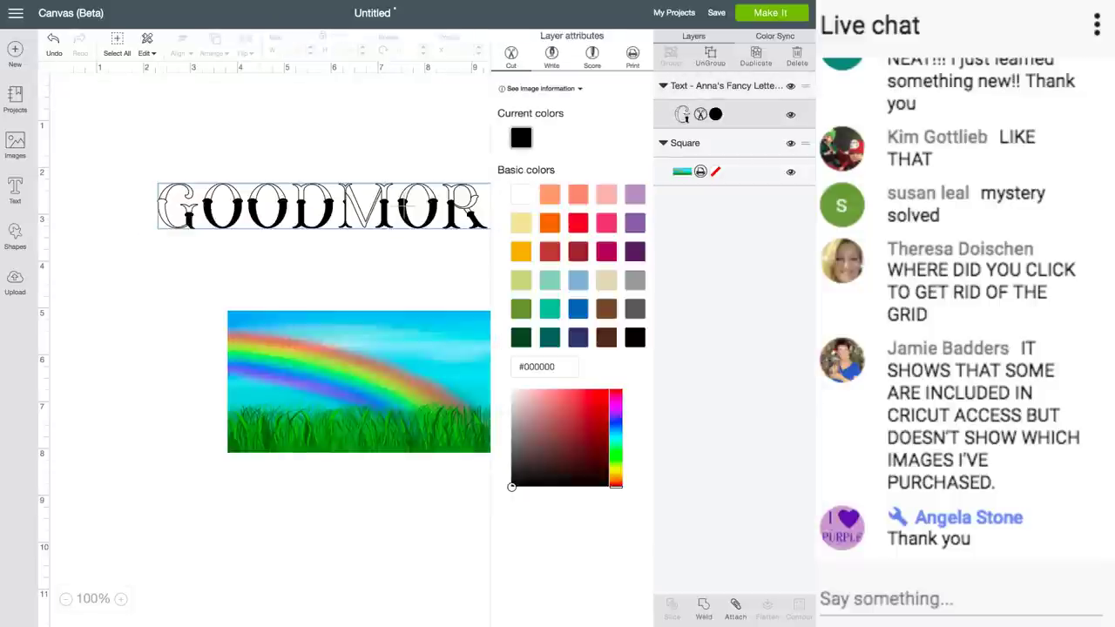
click(392, 270)
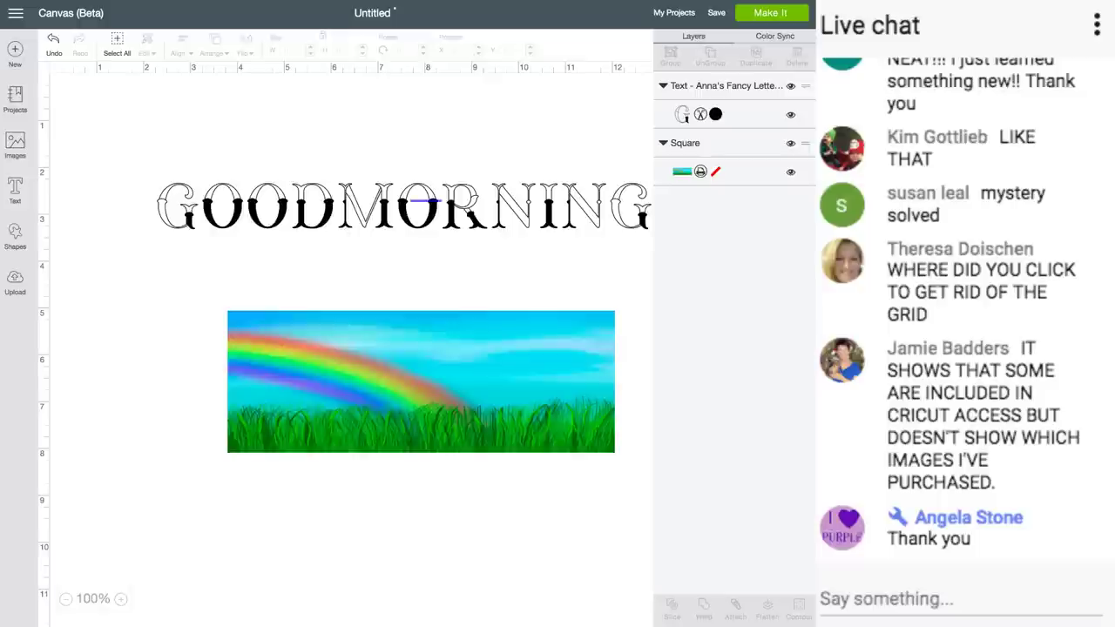
click(422, 202)
drag(405, 206, 353, 207)
click(324, 271)
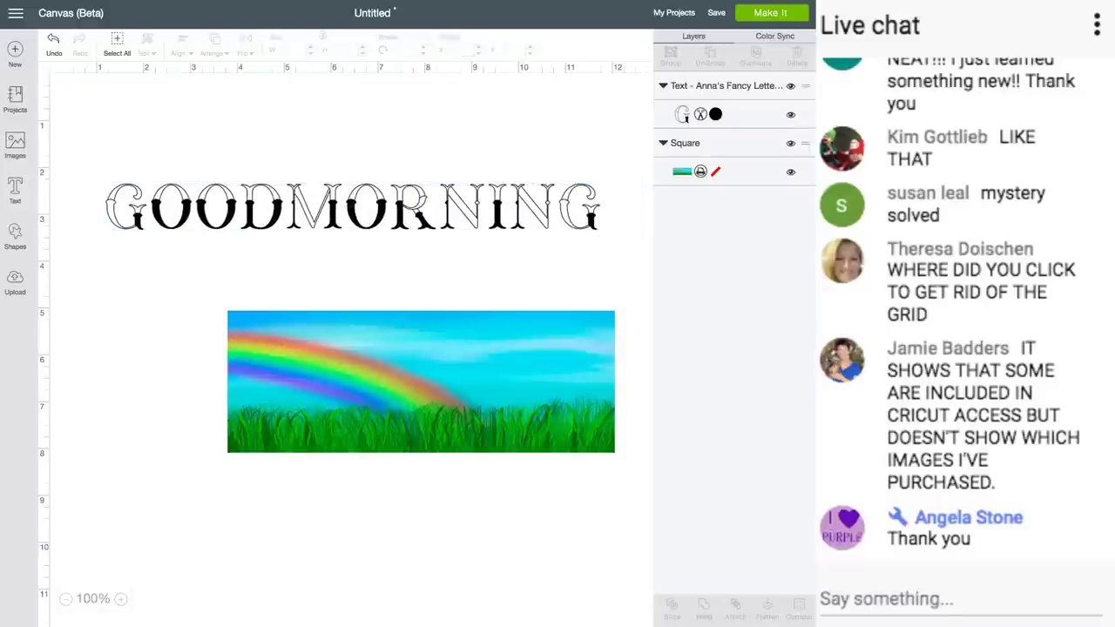
Step: Return the Good Morning text to the Writing style and move it up to about X 1.6, Y 1.82
click(351, 207)
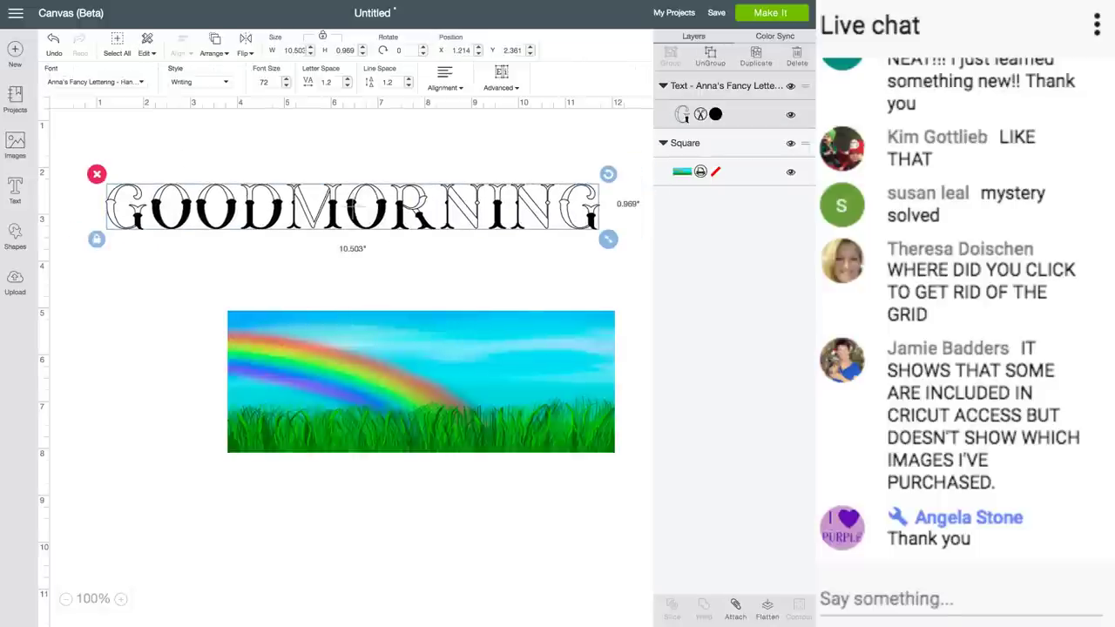
click(96, 82)
click(113, 172)
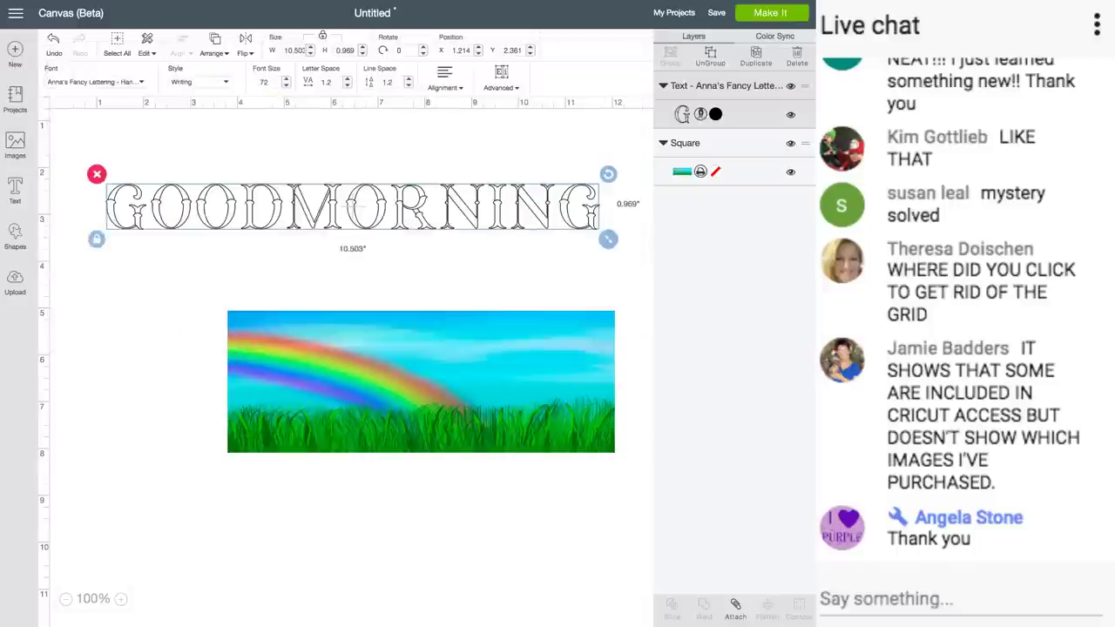
key(Escape)
drag(355, 207, 375, 182)
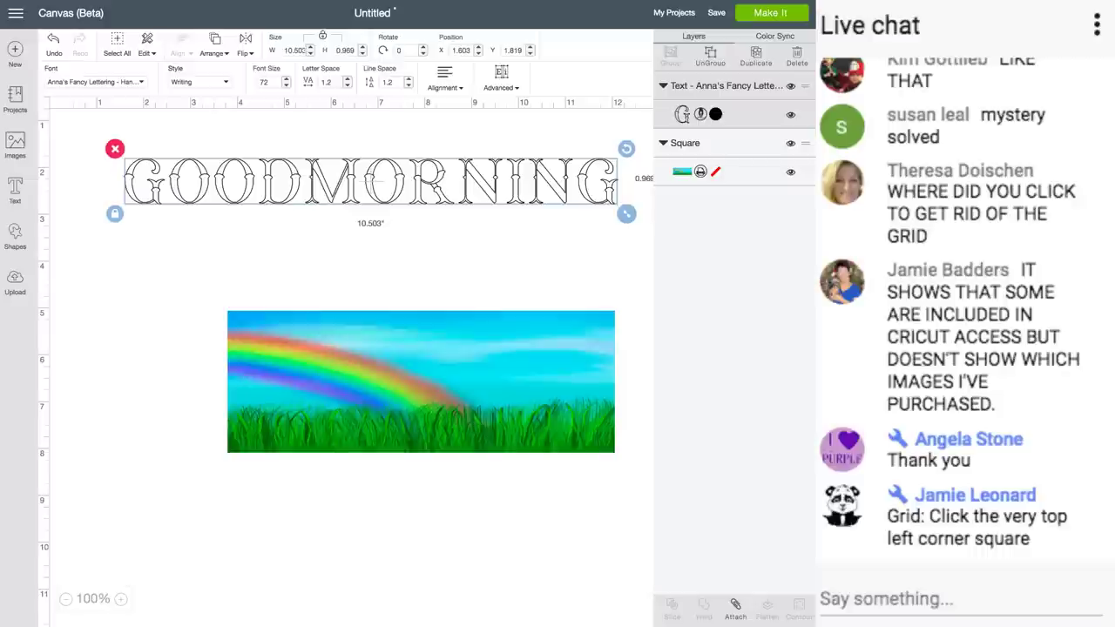
Step: Add the text "Hello" in the Regular style and place it just below Good Morning at about X 1.56, Y 3.26
click(139, 314)
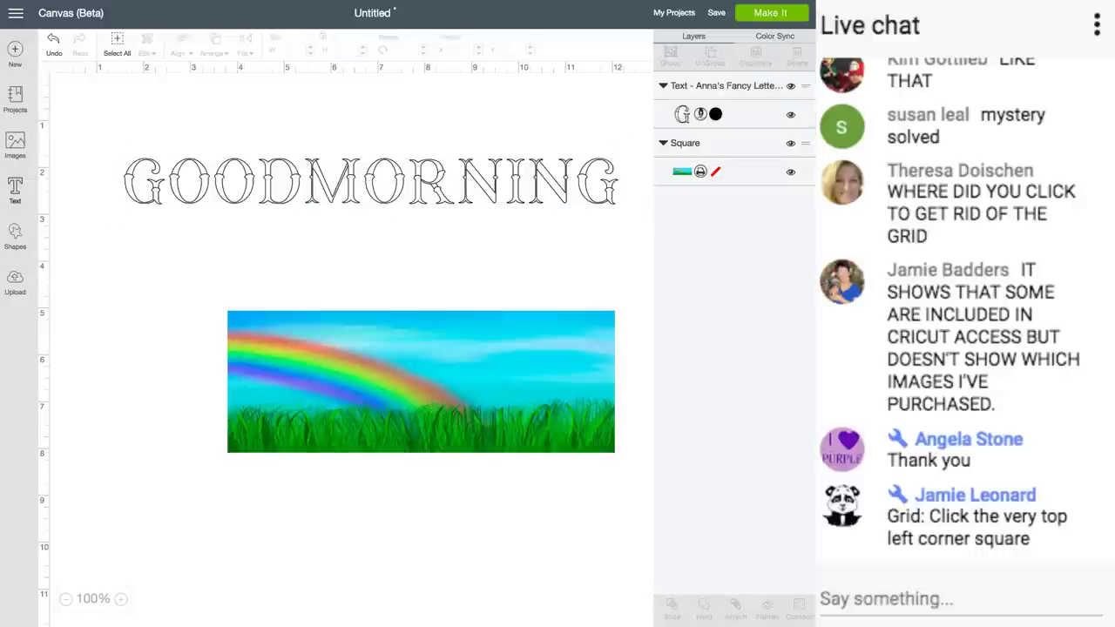
click(14, 190)
text(Hello)
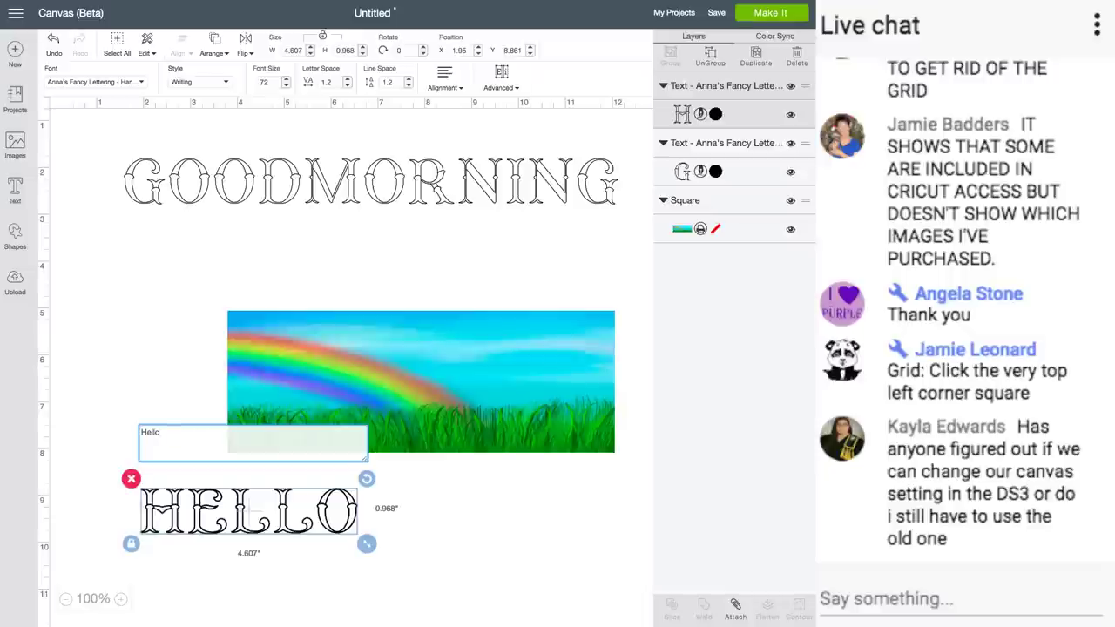
click(200, 82)
click(208, 111)
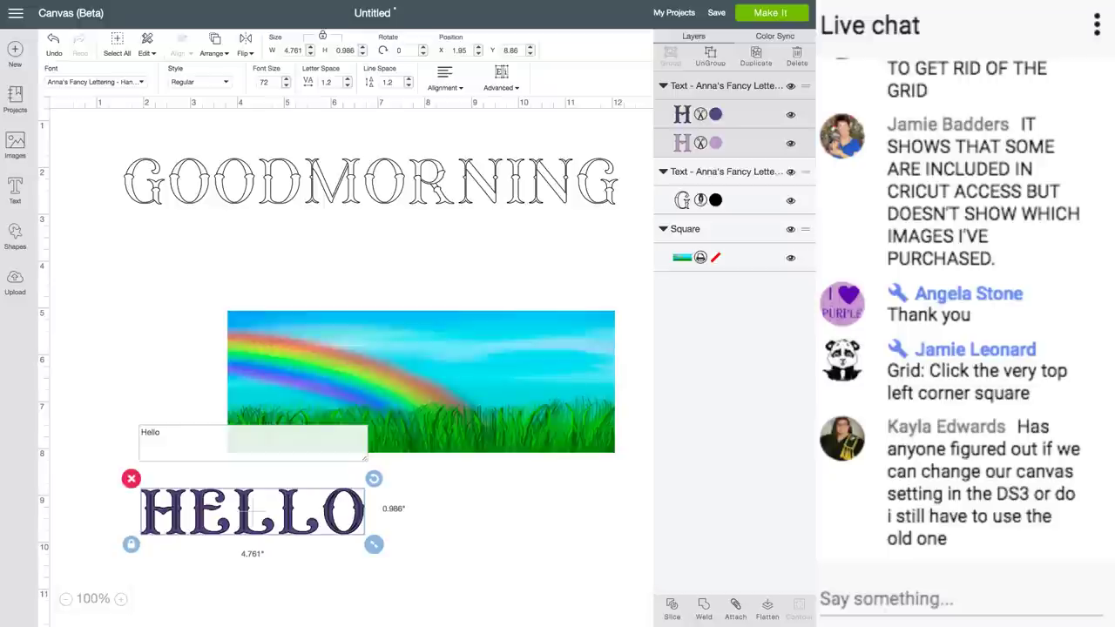
drag(253, 511, 234, 249)
Step: Hide and show the light and dark purple layers of the Hello text in turn to examine each one
click(791, 143)
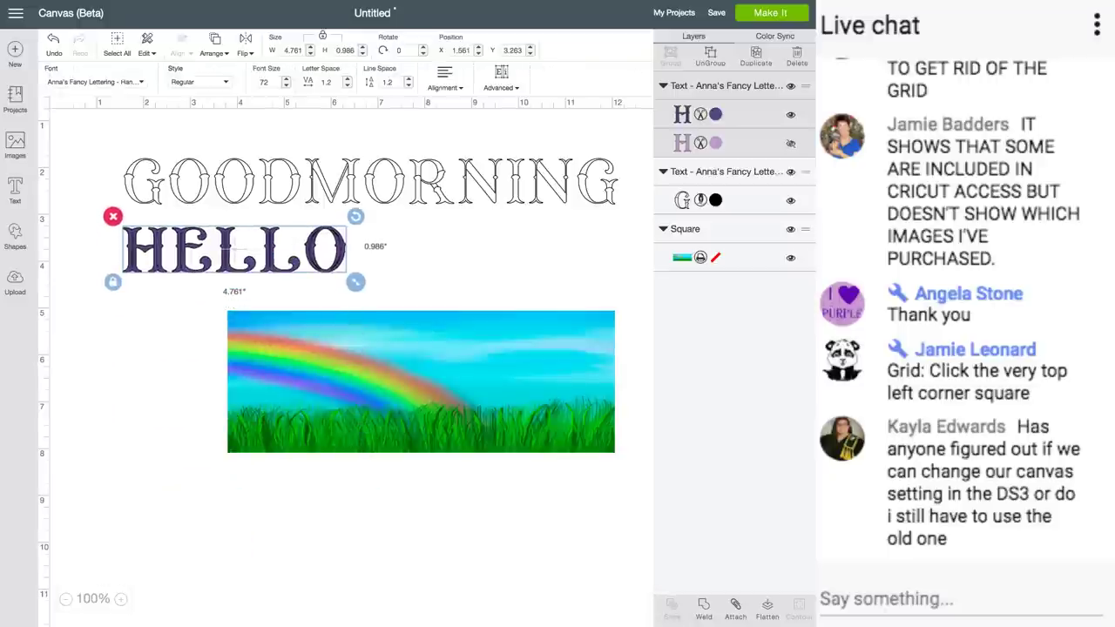
click(791, 143)
click(790, 114)
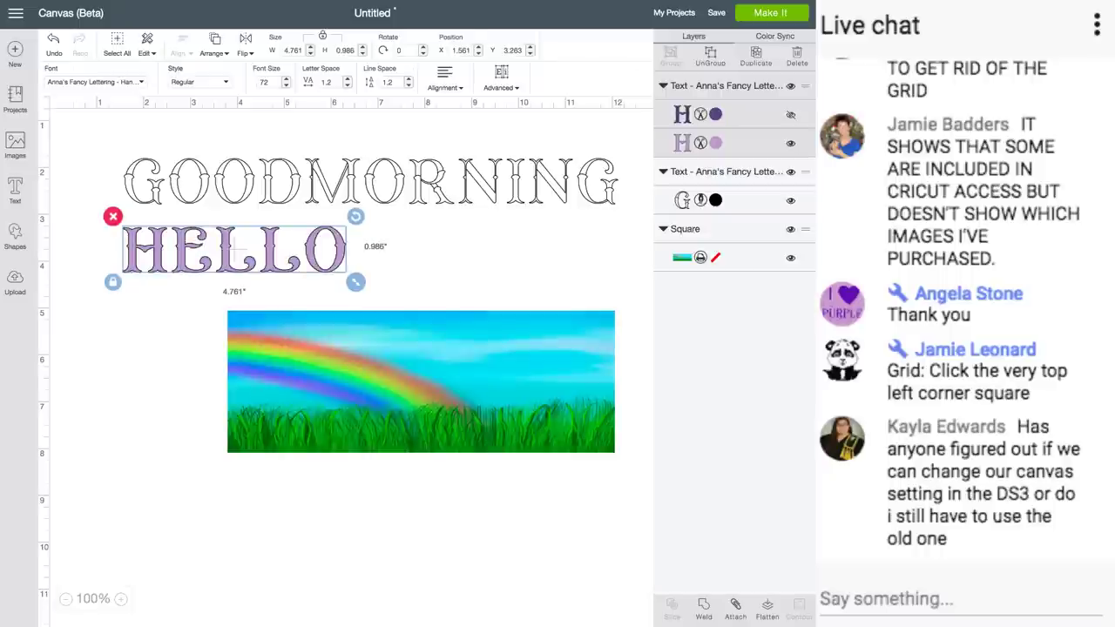
click(791, 143)
click(791, 143)
click(791, 114)
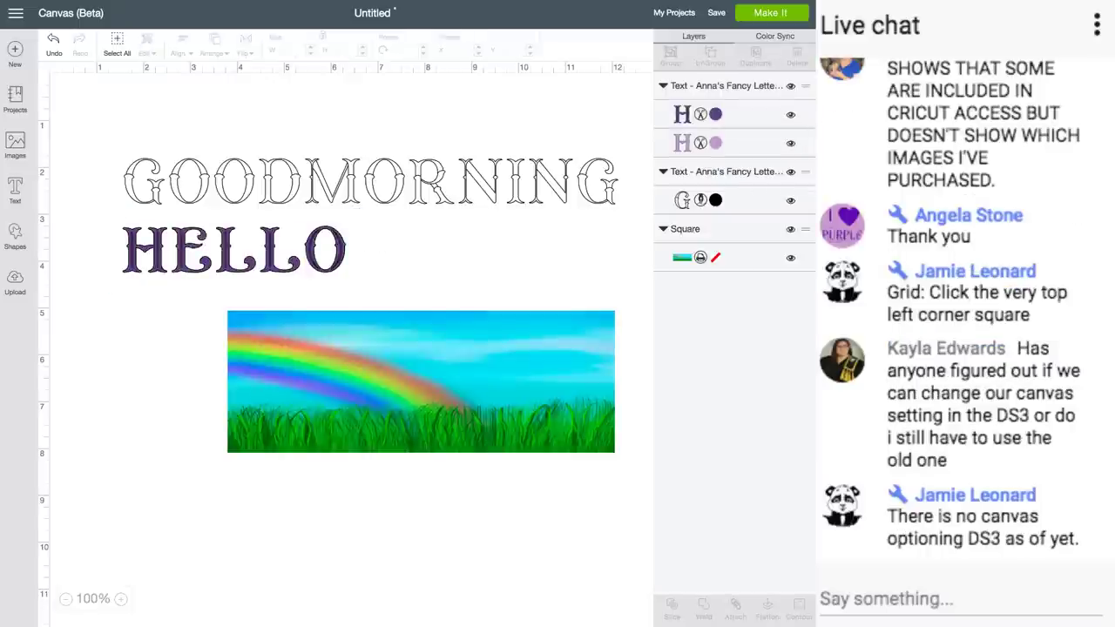
Step: Enlarge the Hello text proportionally to about 10.86 by 2.25 inches and place it at about X 0.8, Y 2.9
click(235, 251)
drag(355, 279, 641, 341)
drag(376, 280, 341, 260)
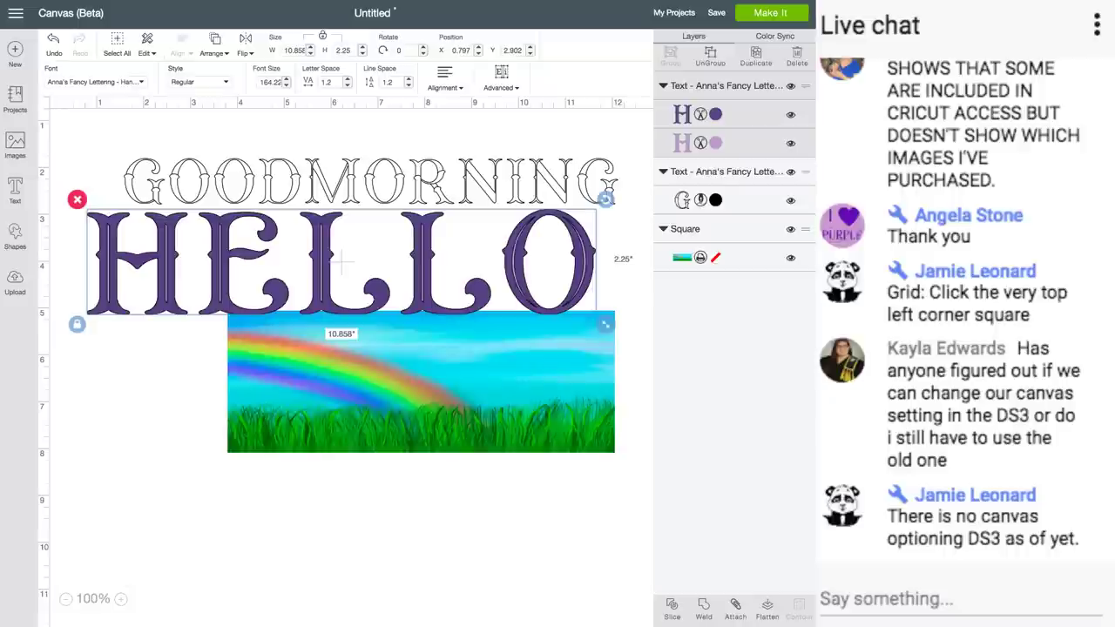
key(Escape)
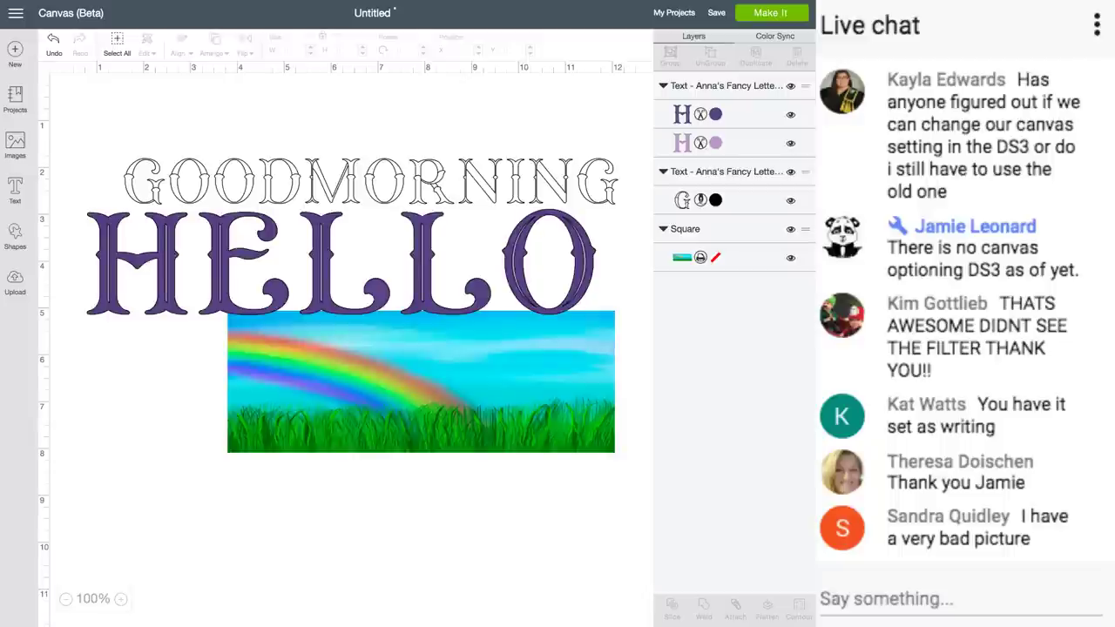
Step: Nudge the Hello text upward to about X 0.78, Y 2.6, clear of the rainbow rectangle
click(341, 260)
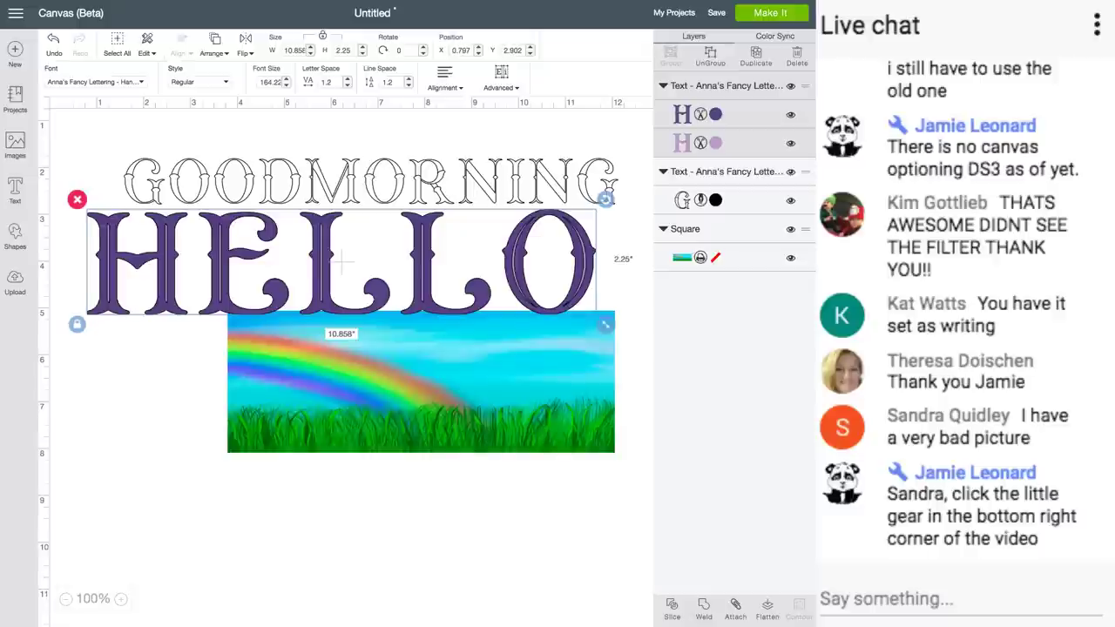
drag(342, 262, 343, 260)
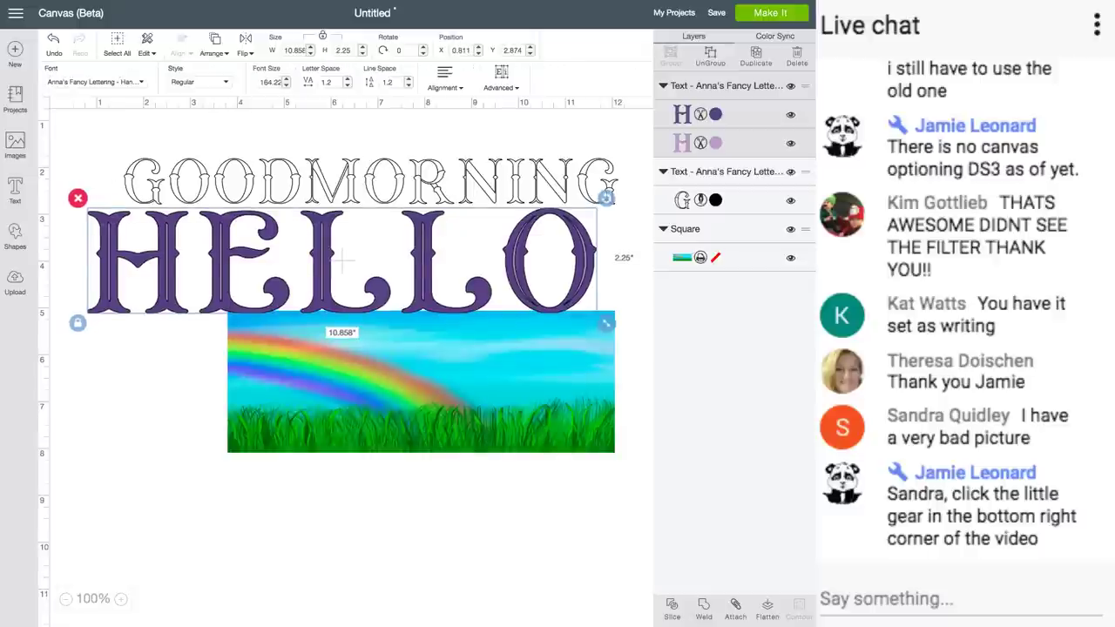
drag(345, 262, 345, 263)
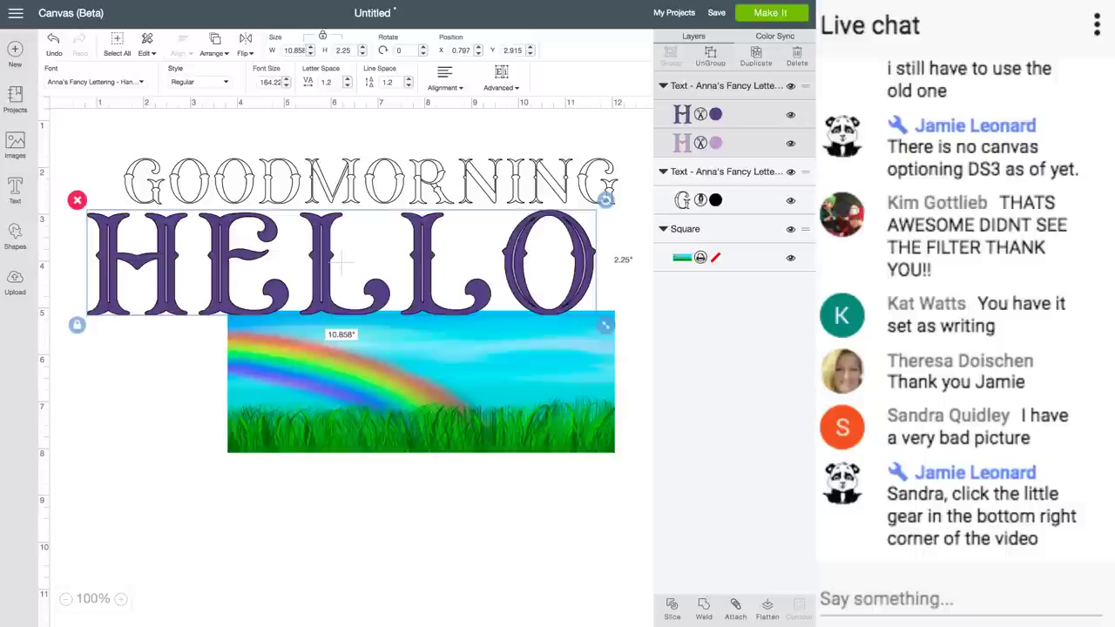
mouse_move(342, 261)
mouse_down()
mouse_move(343, 241)
mouse_move(341, 252)
mouse_up()
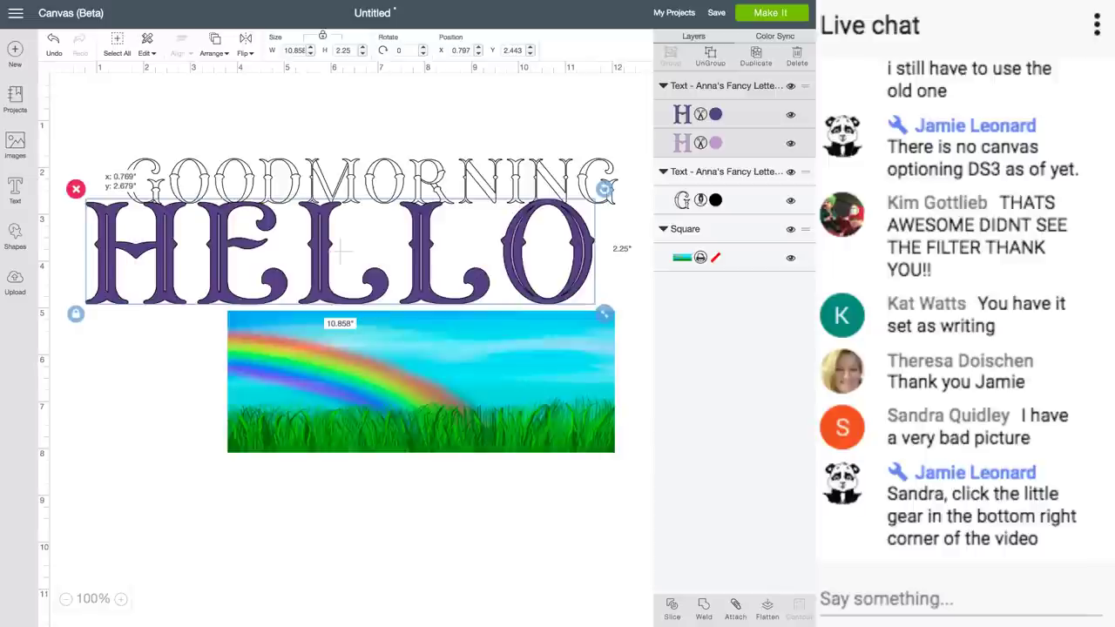
drag(340, 252, 341, 247)
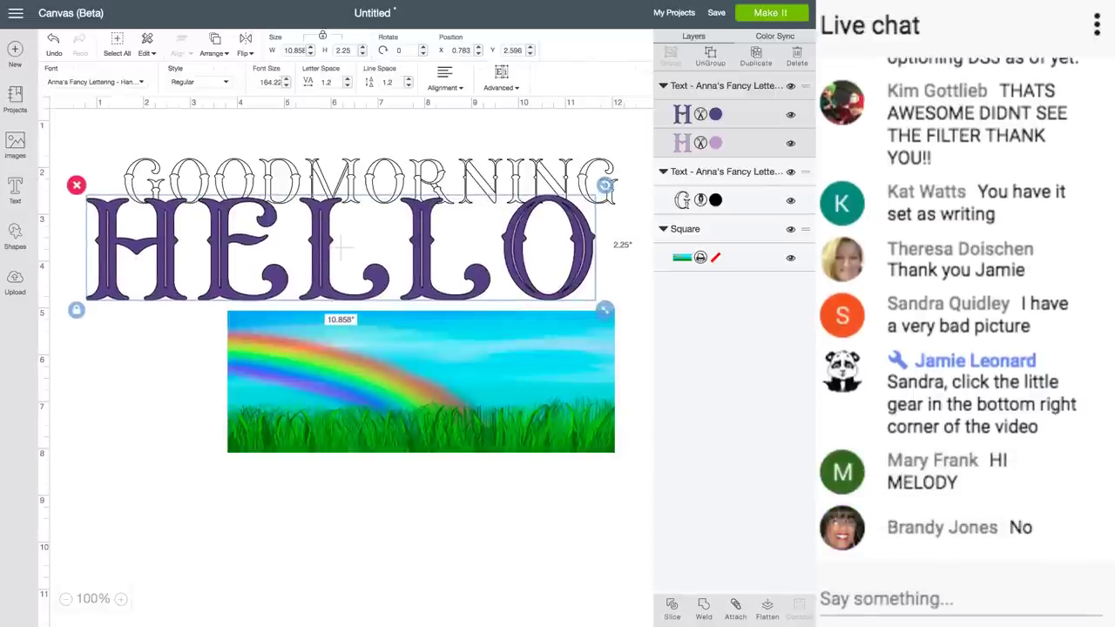
Step: Change the dark purple layer of the Hello text to the Write line type with the Black 0.3 Tip pen
click(710, 114)
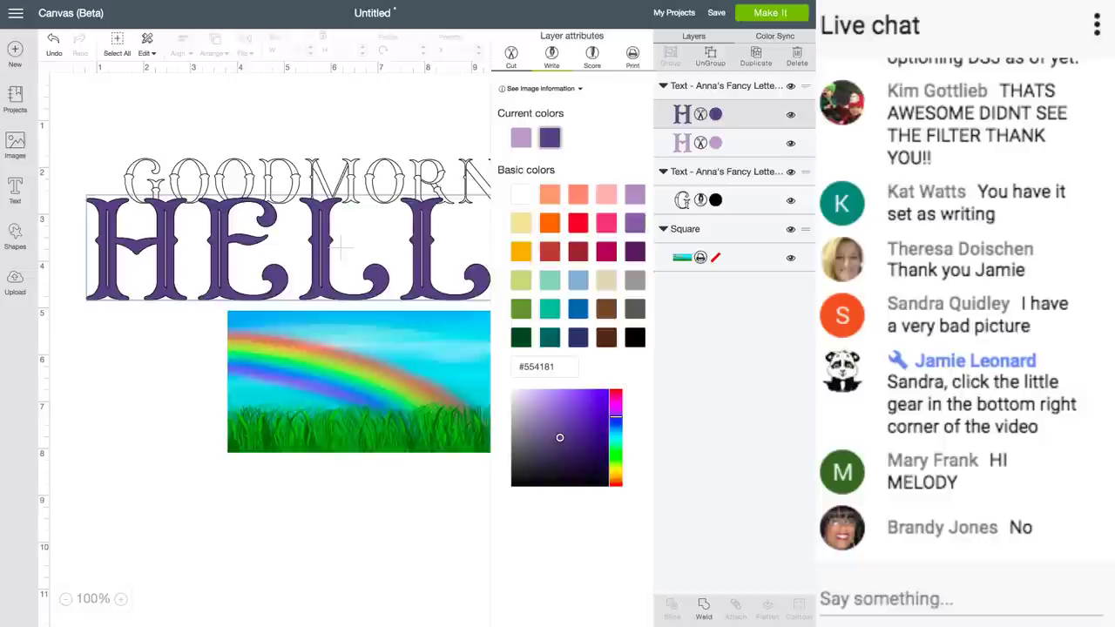
click(552, 57)
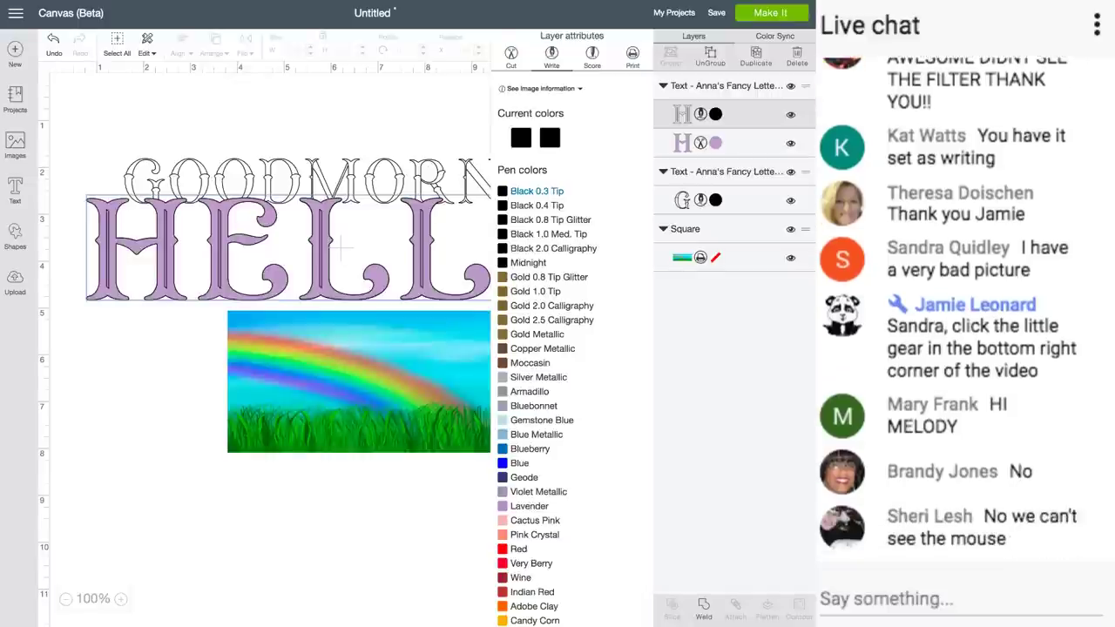
click(139, 384)
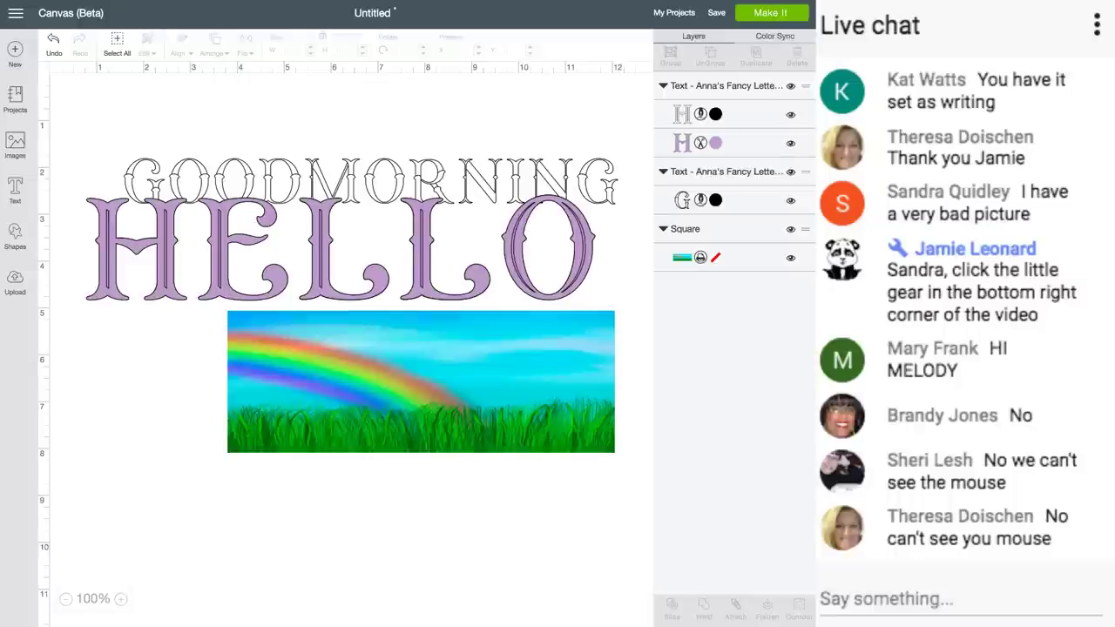
Step: Open the project library and examine the category list and the projects under All Categories
click(15, 99)
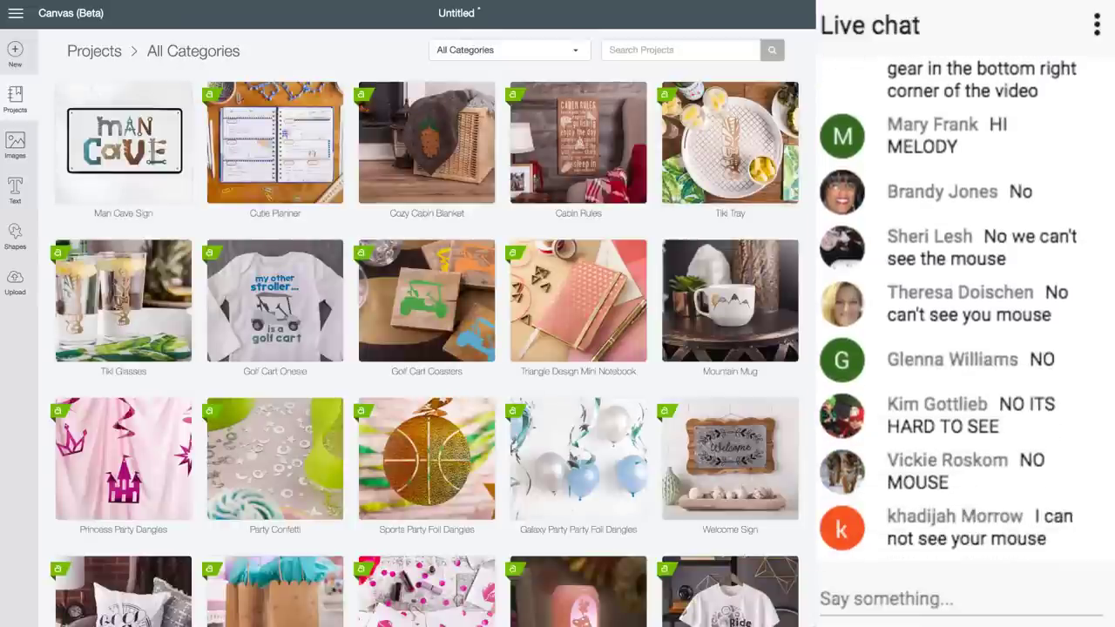
click(509, 51)
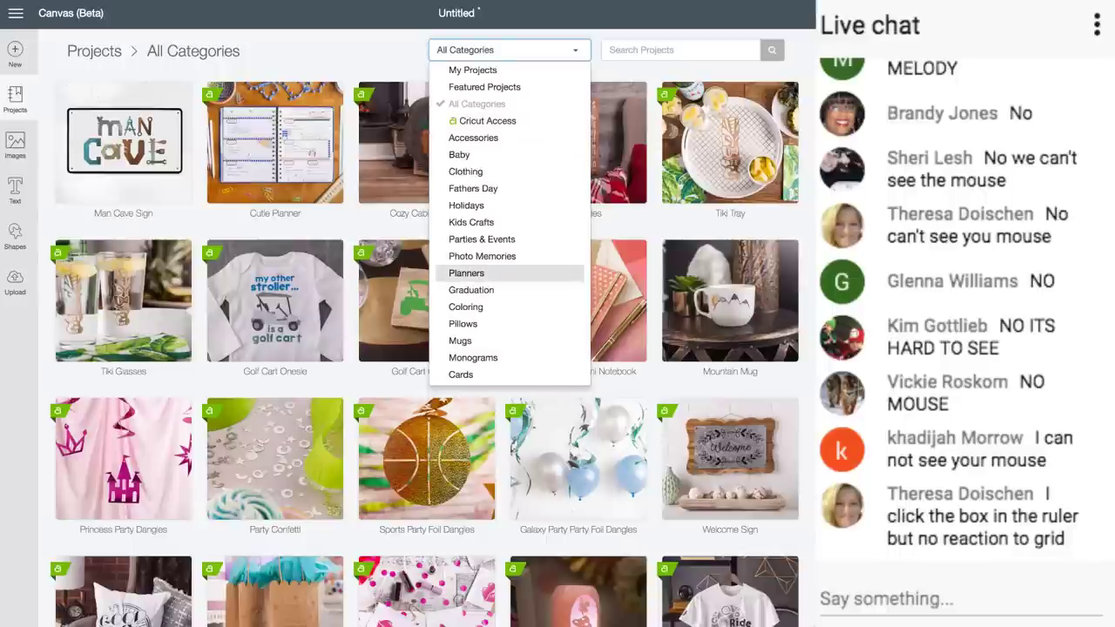
scroll(261, 349, down, 3)
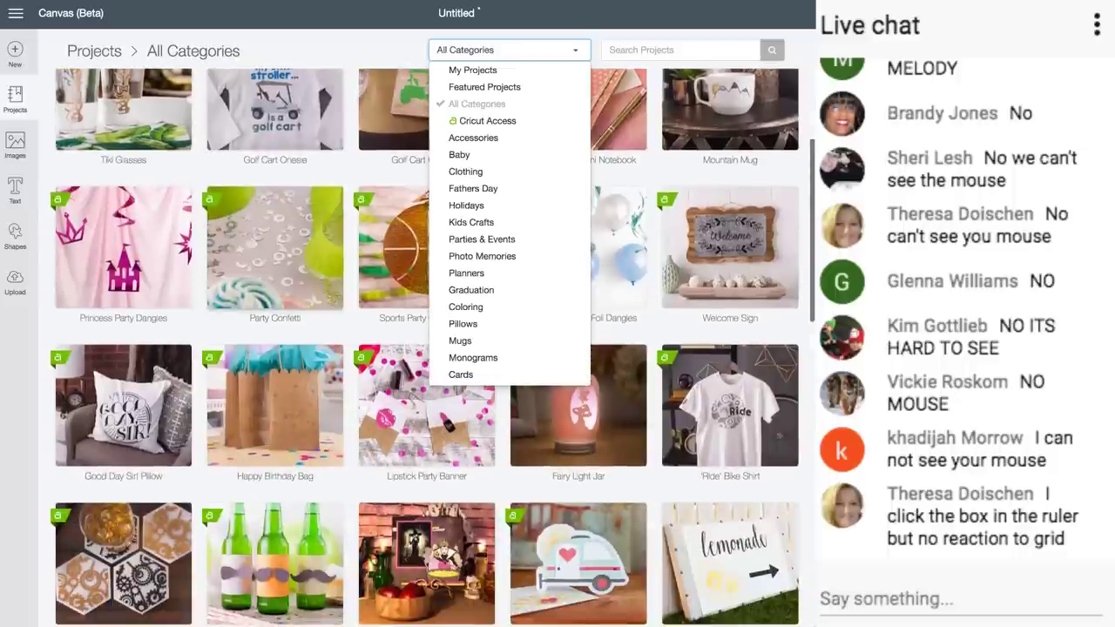
click(351, 328)
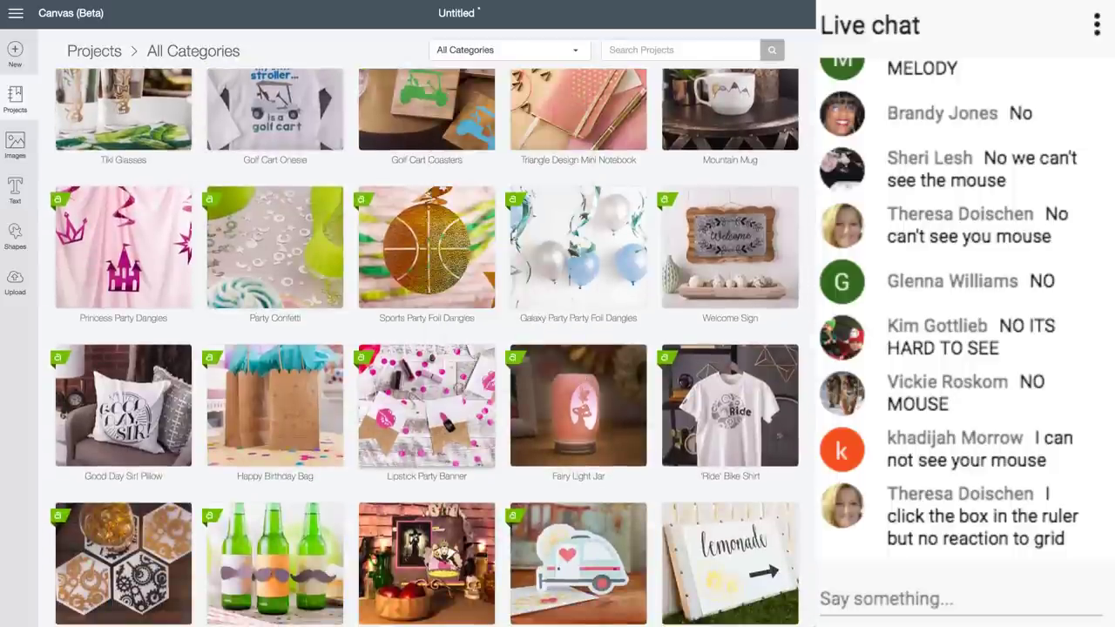
scroll(427, 348, down, 1)
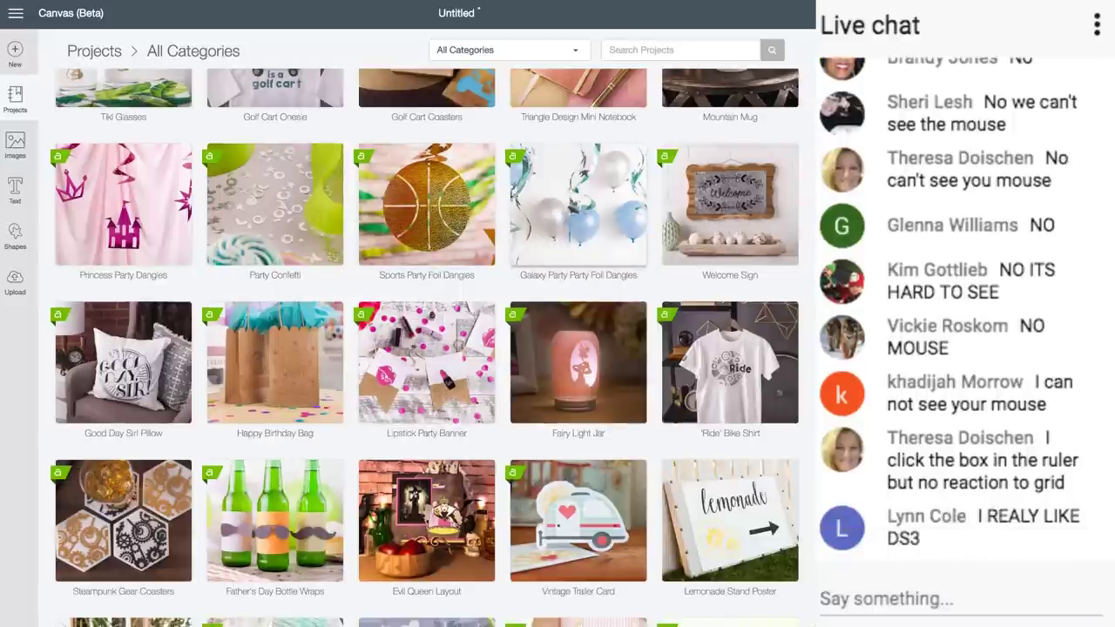
scroll(427, 349, down, 4)
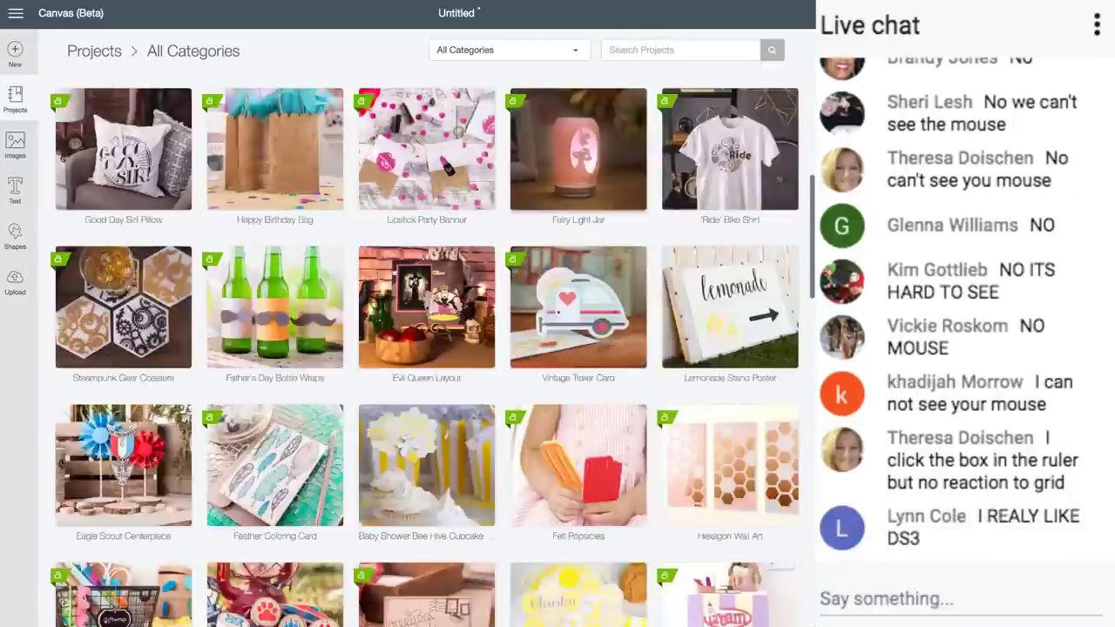
Step: Browse the All Categories projects, examine the details of the DIY Coloring Page Card, and close its description
scroll(427, 348, down, 3)
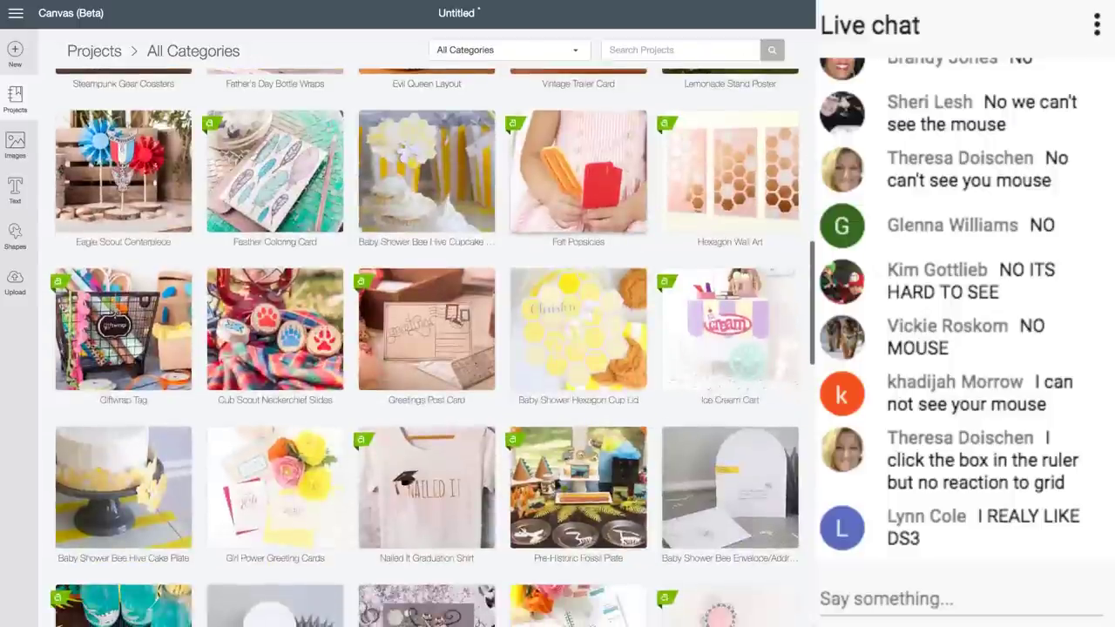
scroll(427, 348, down, 4)
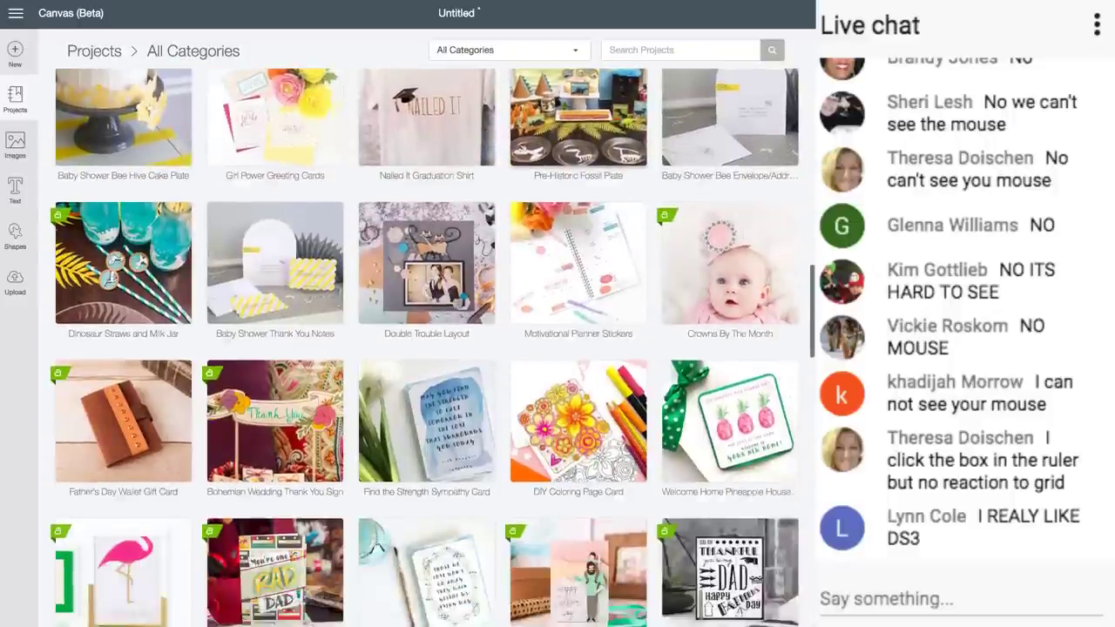
scroll(427, 349, down, 1)
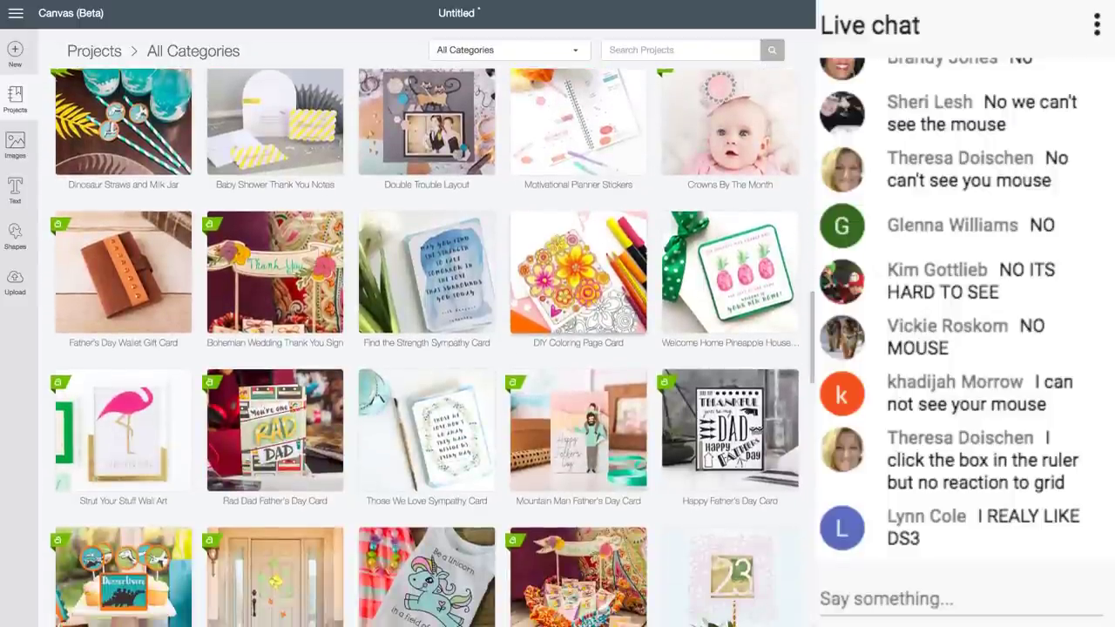
click(578, 273)
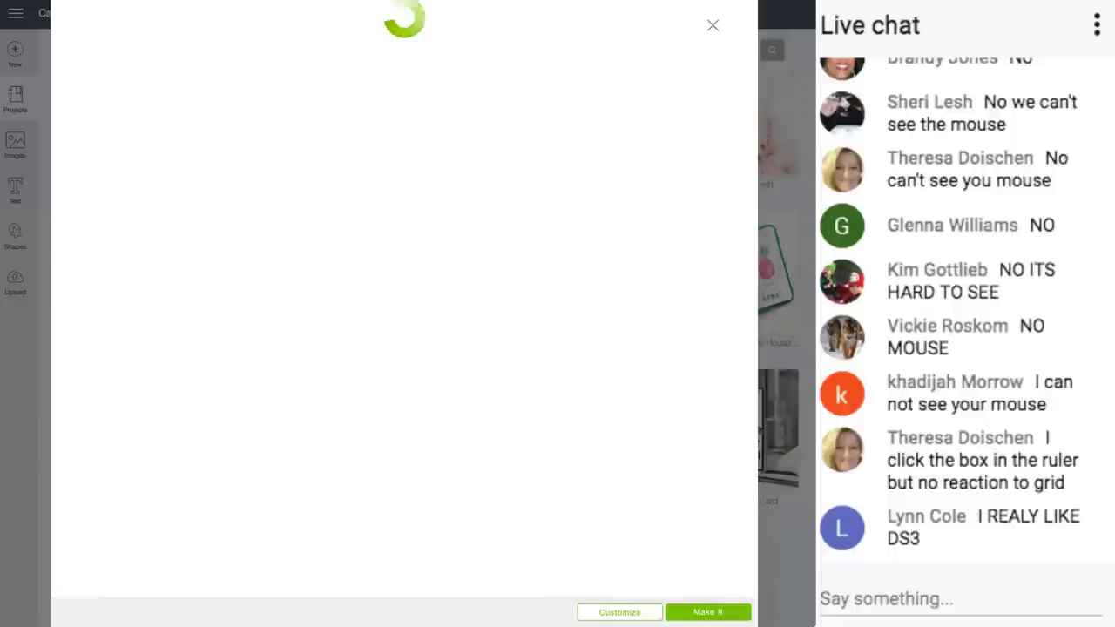
scroll(405, 305, down, 7)
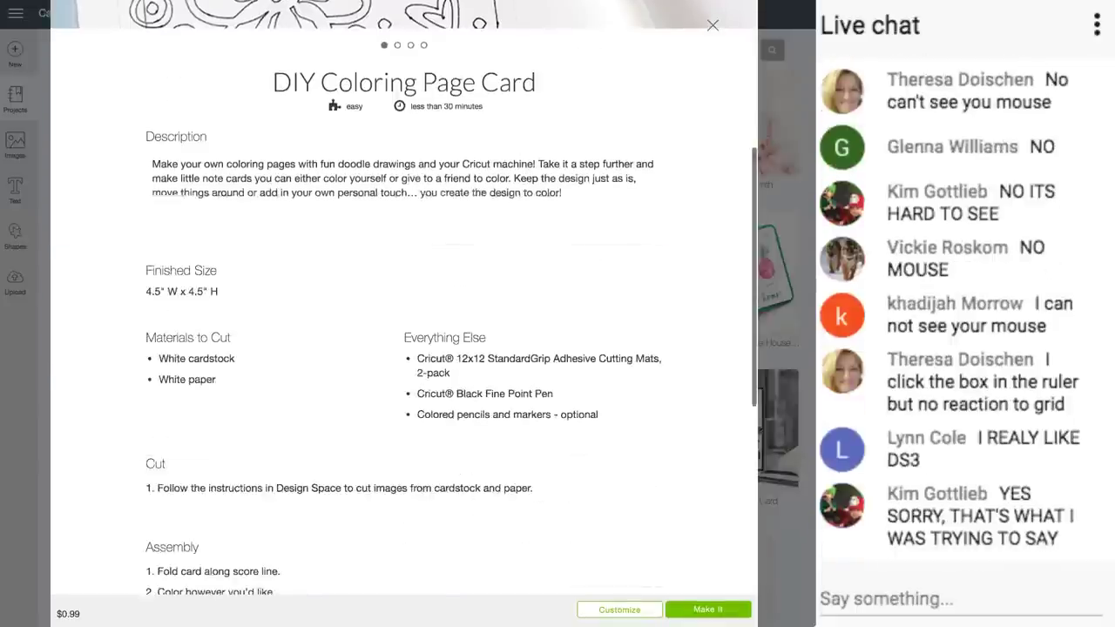
scroll(405, 305, down, 1)
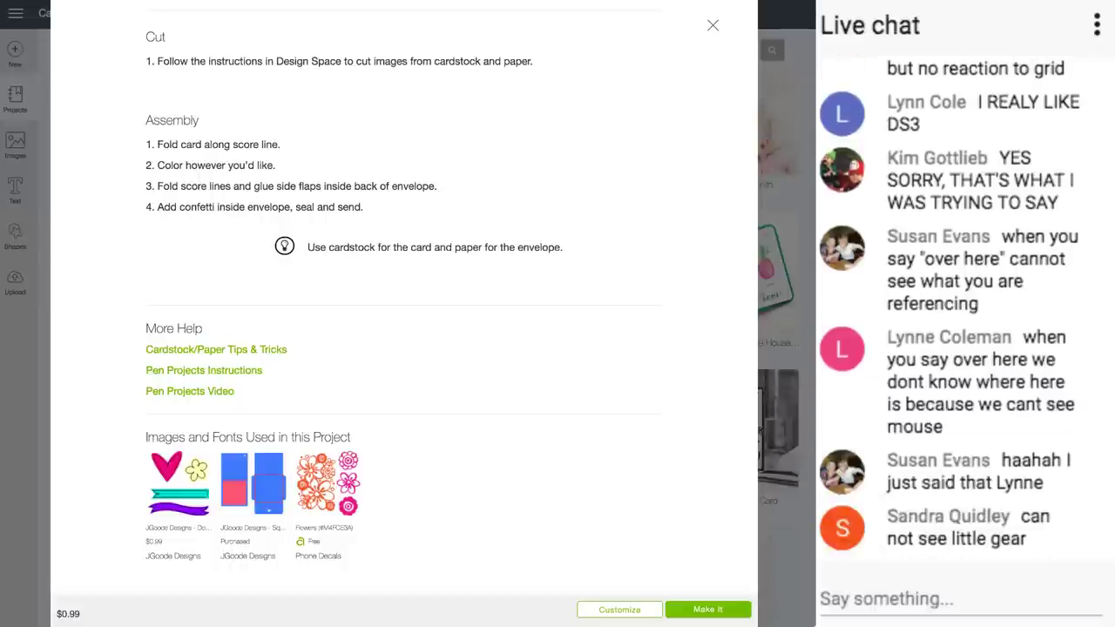
key(Escape)
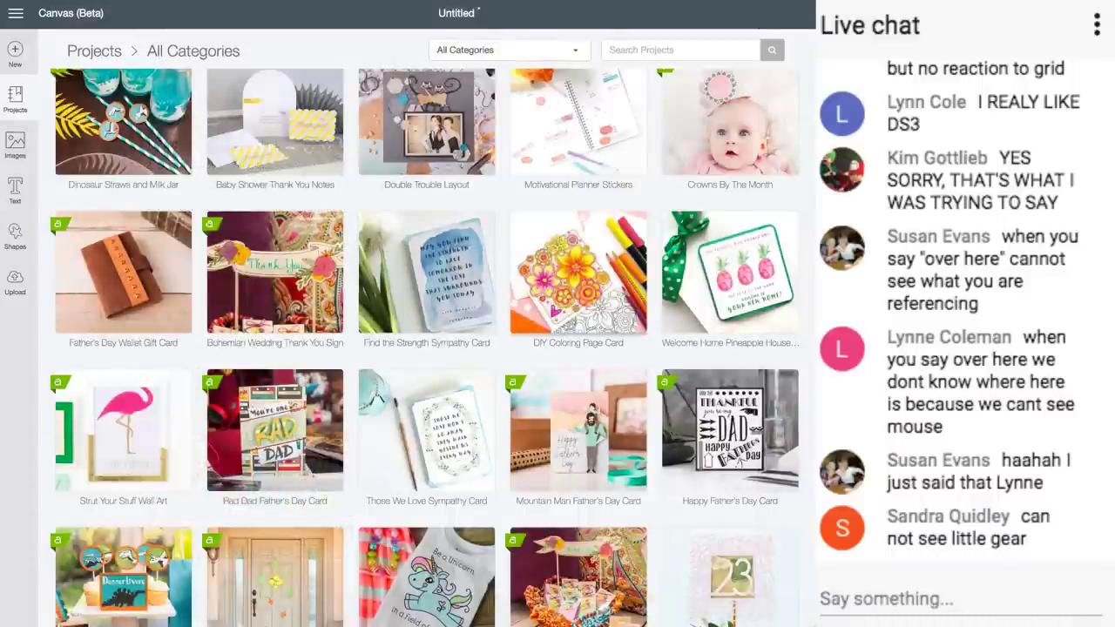
Step: Filter the project library to the Cricut Access category, view its projects, and return to the canvas
click(509, 50)
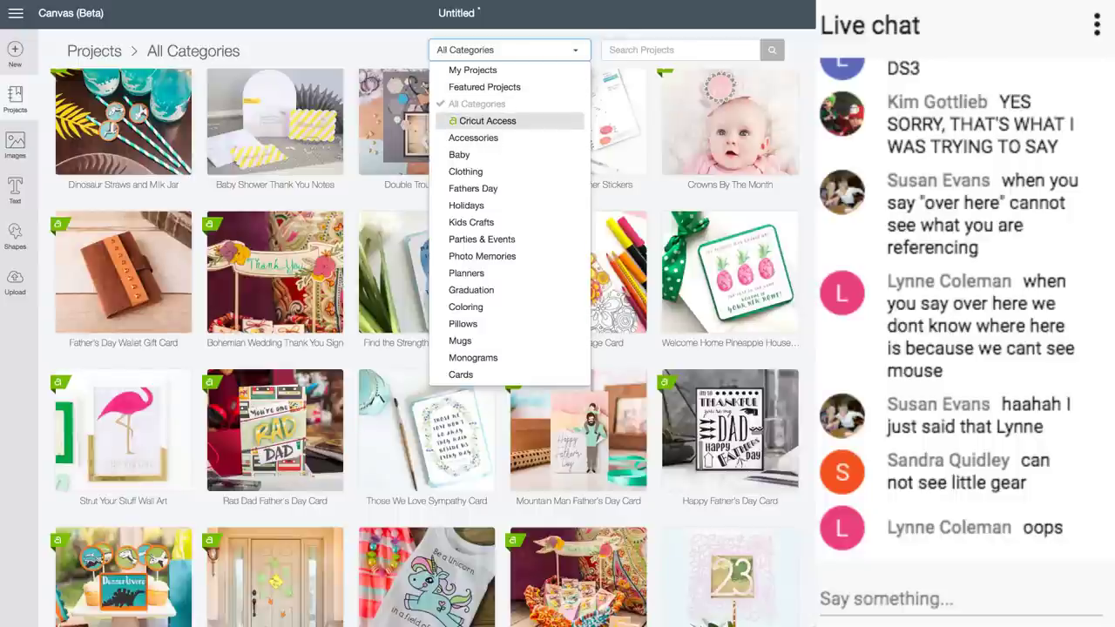
click(488, 120)
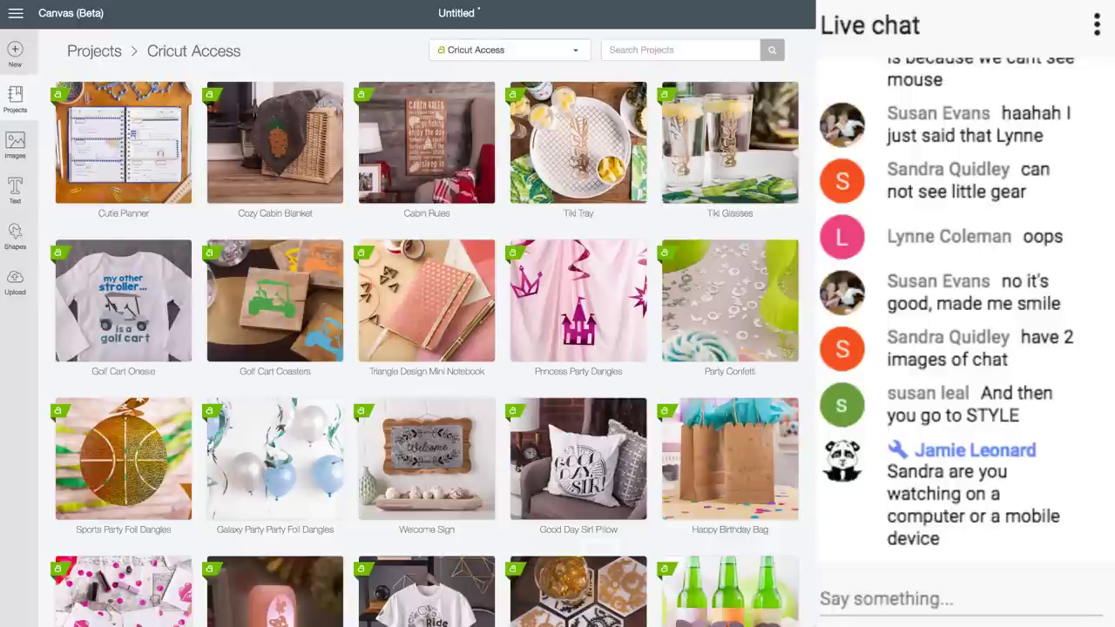
click(15, 99)
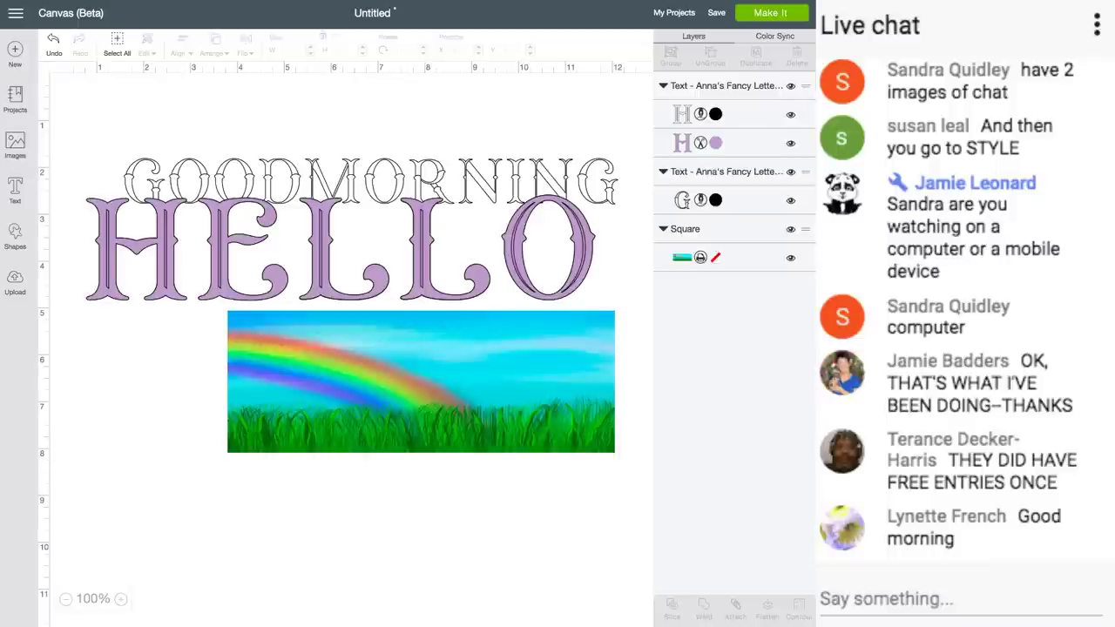
Step: Move the Goodmorning text upward to about X 1.59, Y 1.63, clear of the Hello text, and deselect it
click(373, 181)
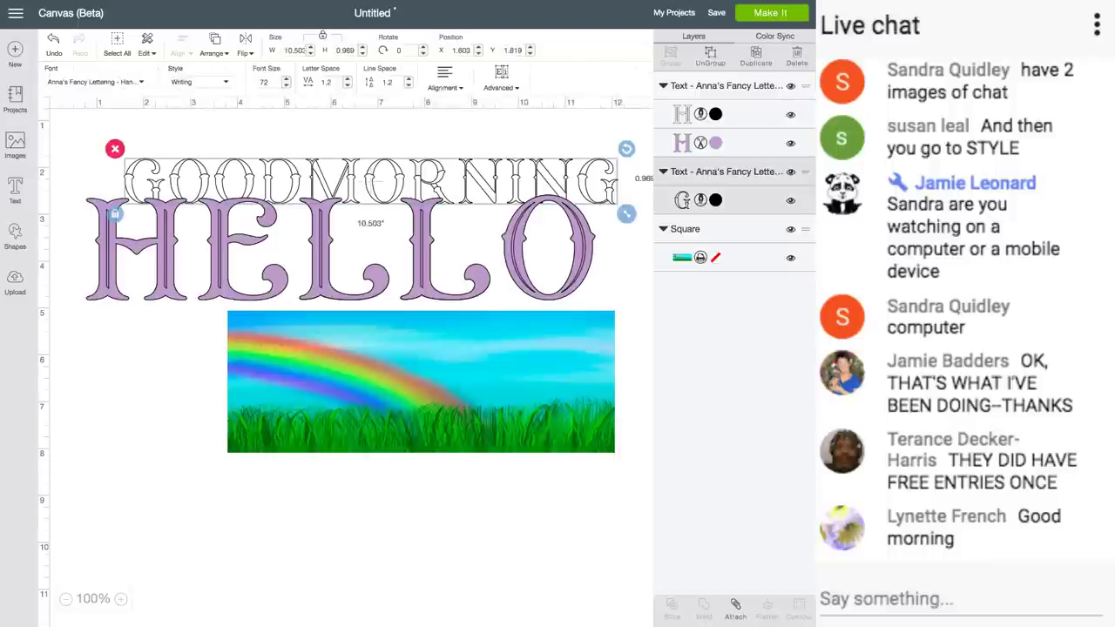
drag(436, 186, 436, 176)
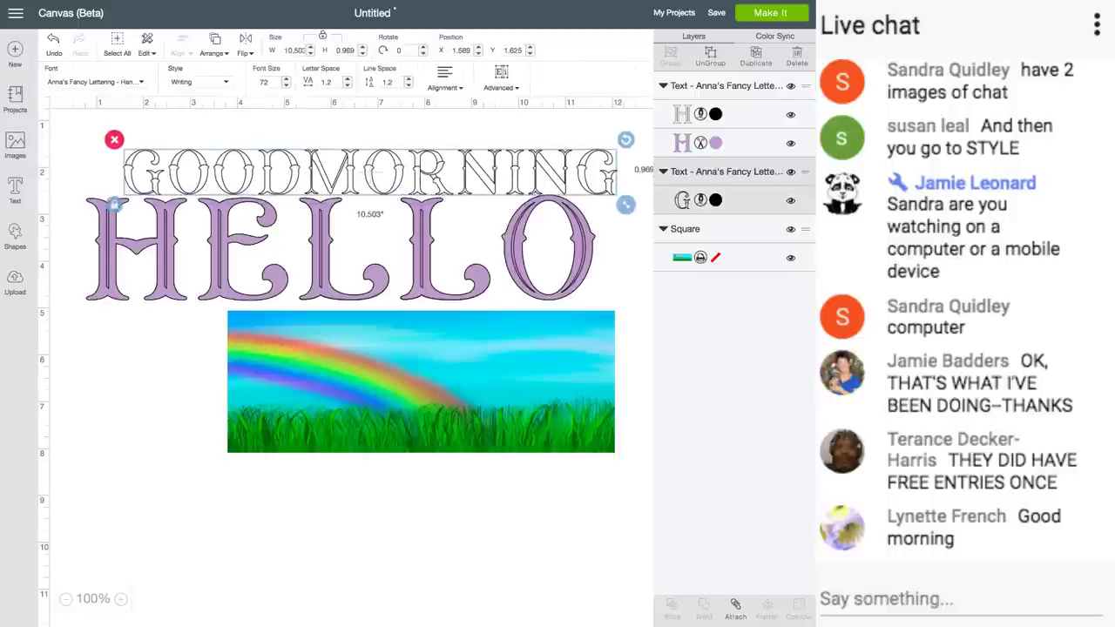
click(365, 514)
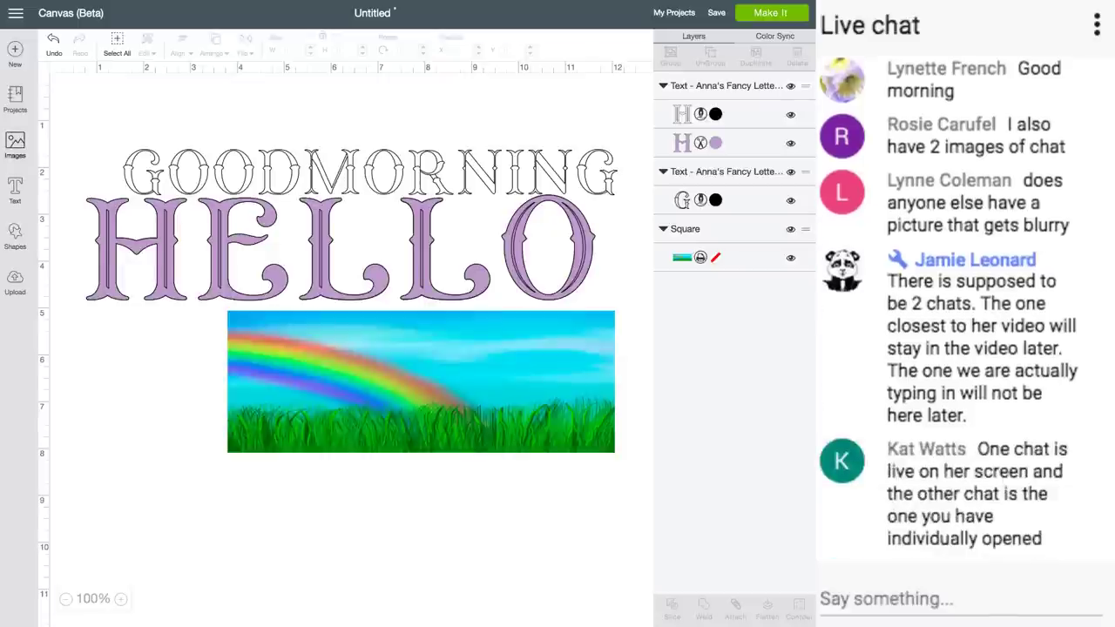
Step: Open the Free this Week category in the image library and look through all of its images
click(15, 146)
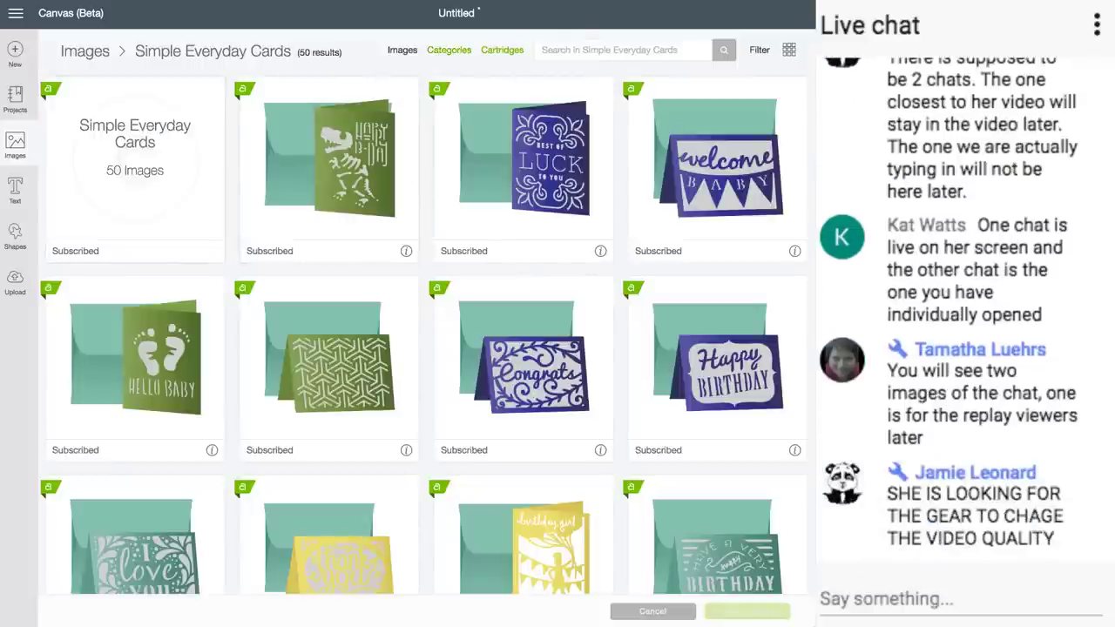
click(448, 51)
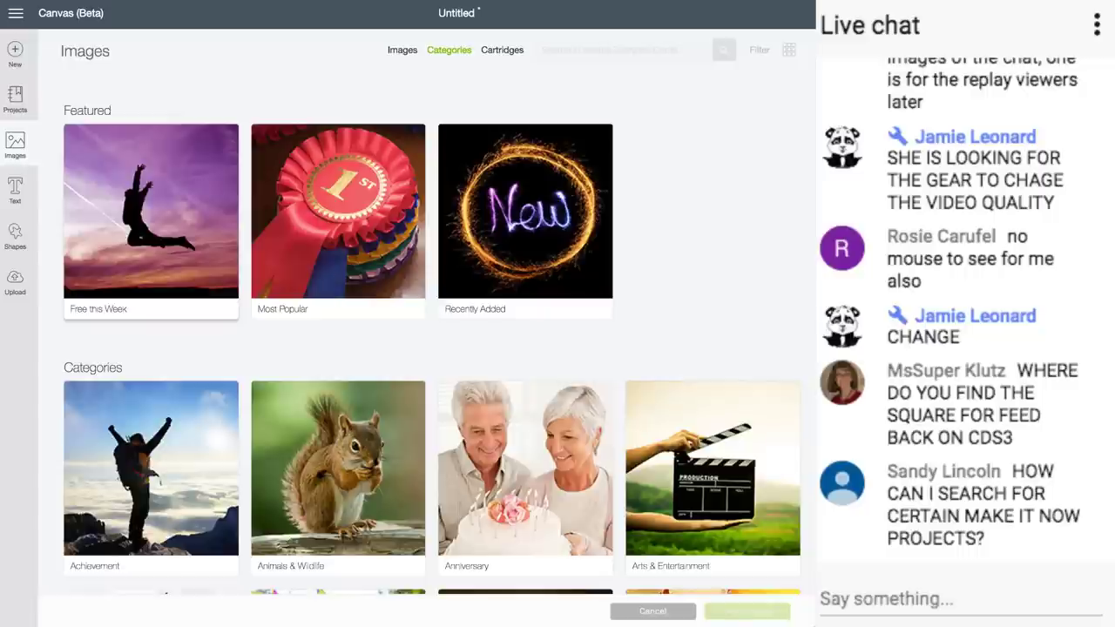
click(151, 218)
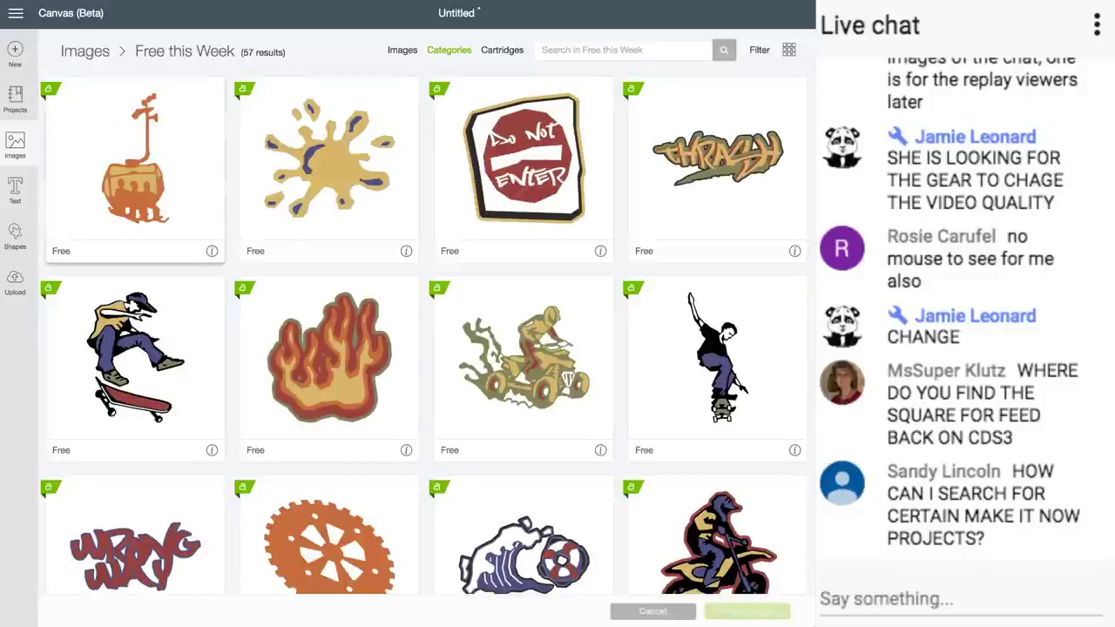
scroll(423, 334, down, 5)
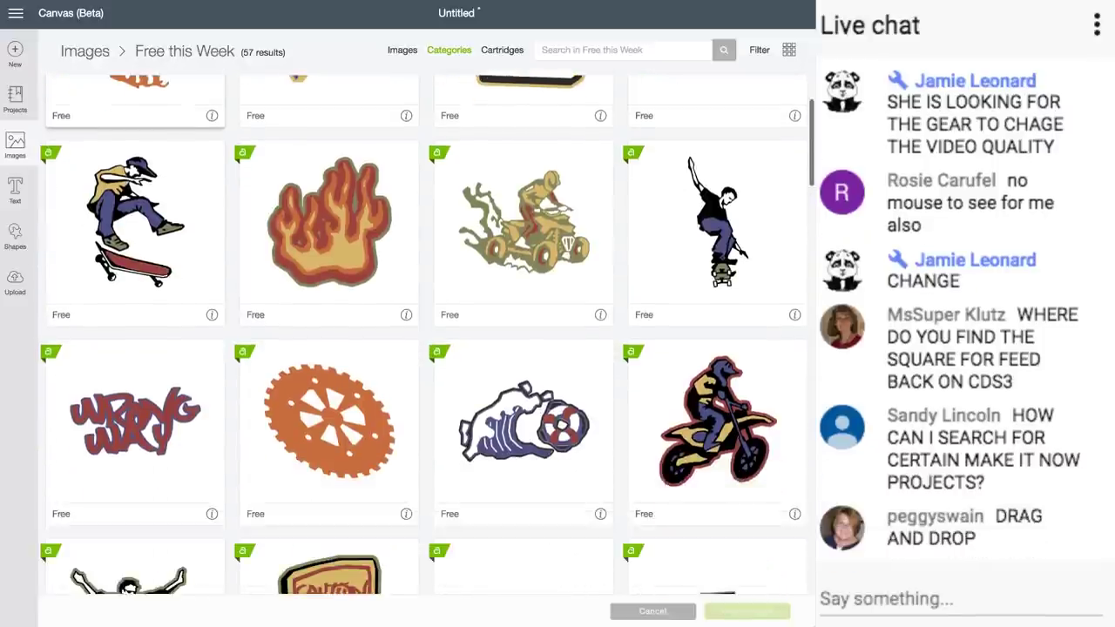
scroll(423, 335, down, 10)
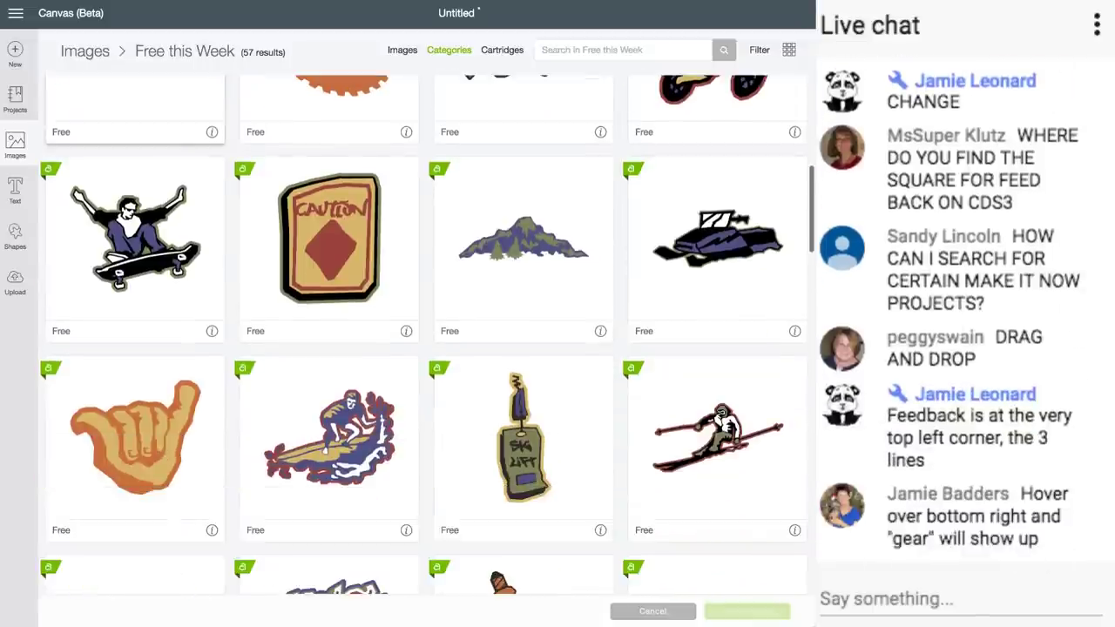
scroll(423, 334, down, 2)
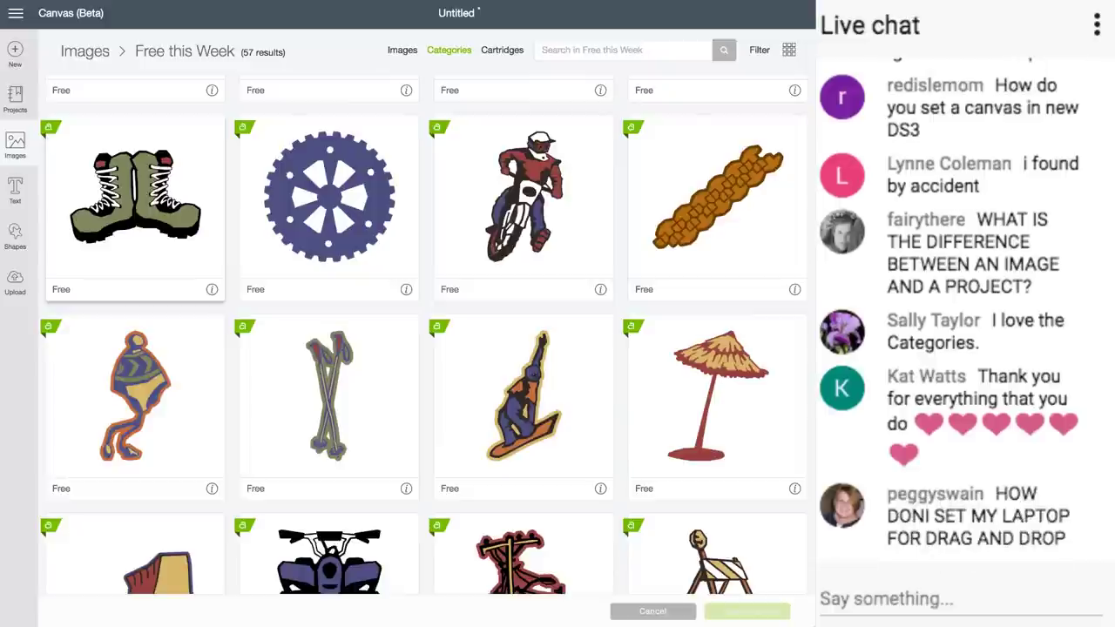
scroll(427, 334, down, 5)
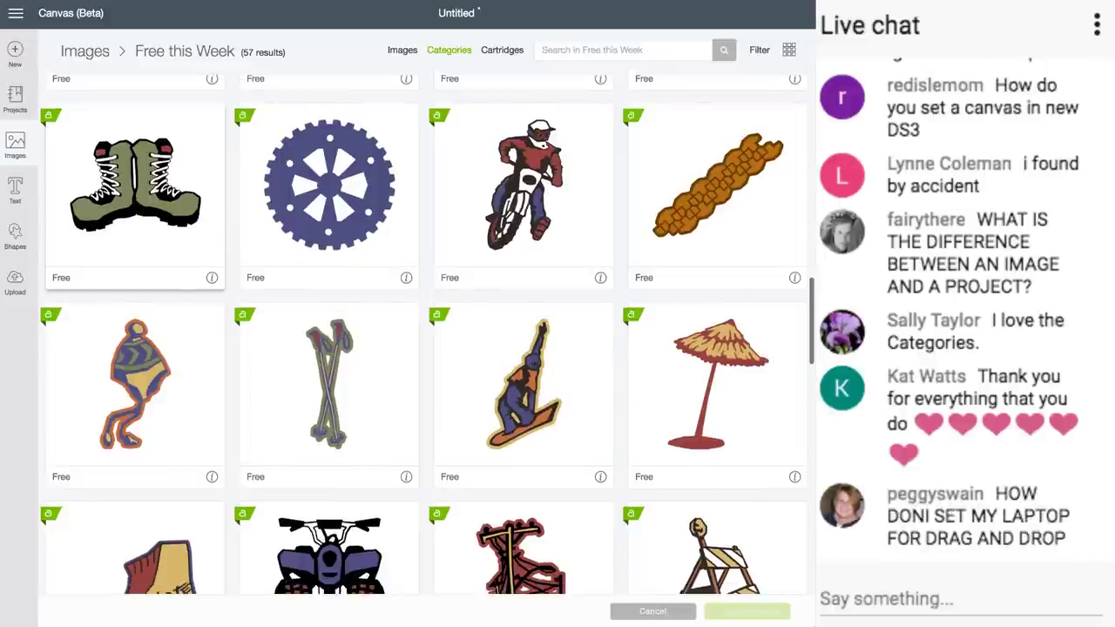
scroll(427, 335, down, 6)
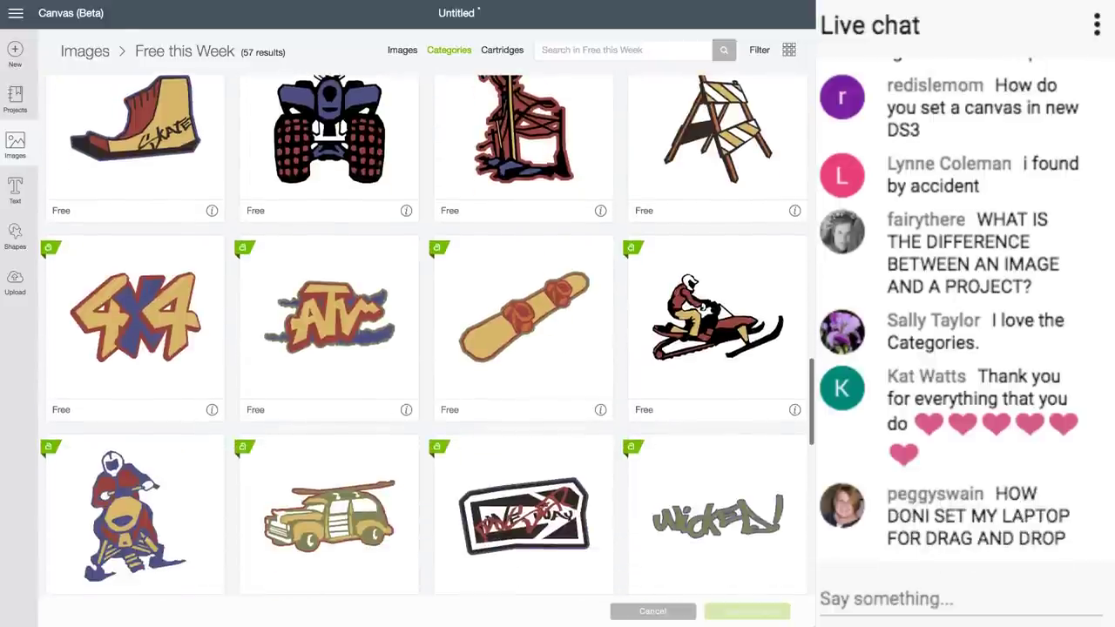
scroll(427, 334, down, 5)
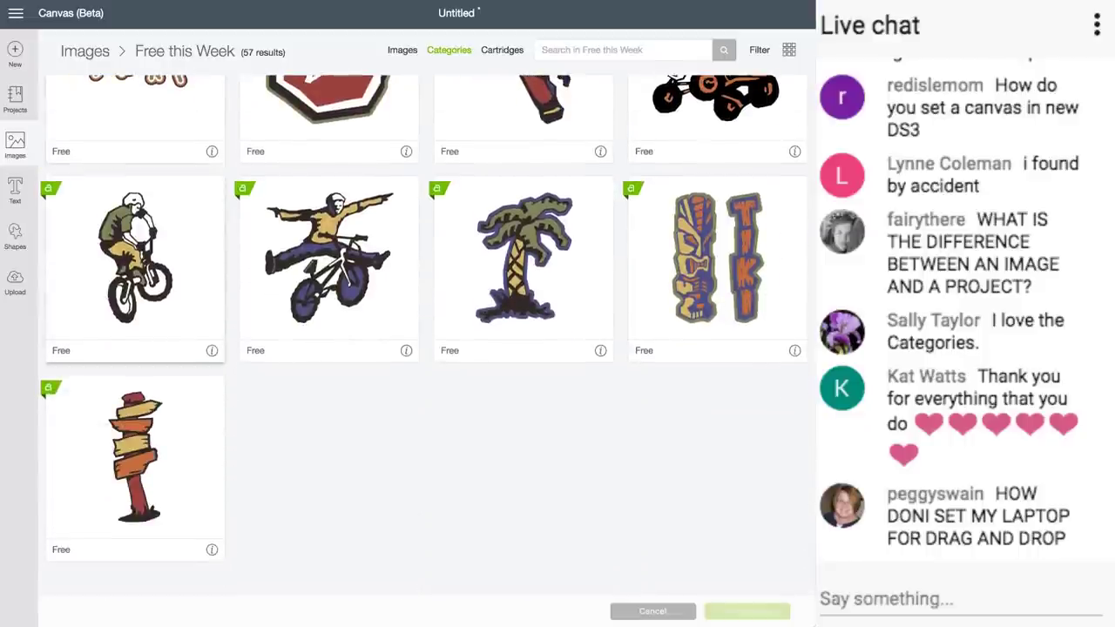
scroll(427, 334, up, 5)
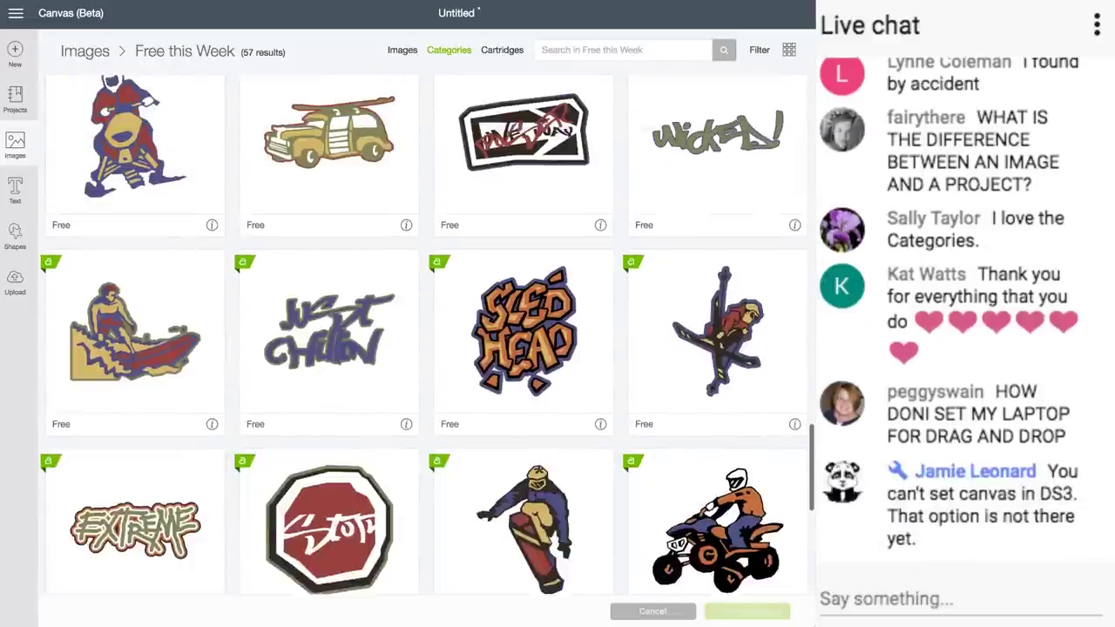
scroll(209, 296, down, 5)
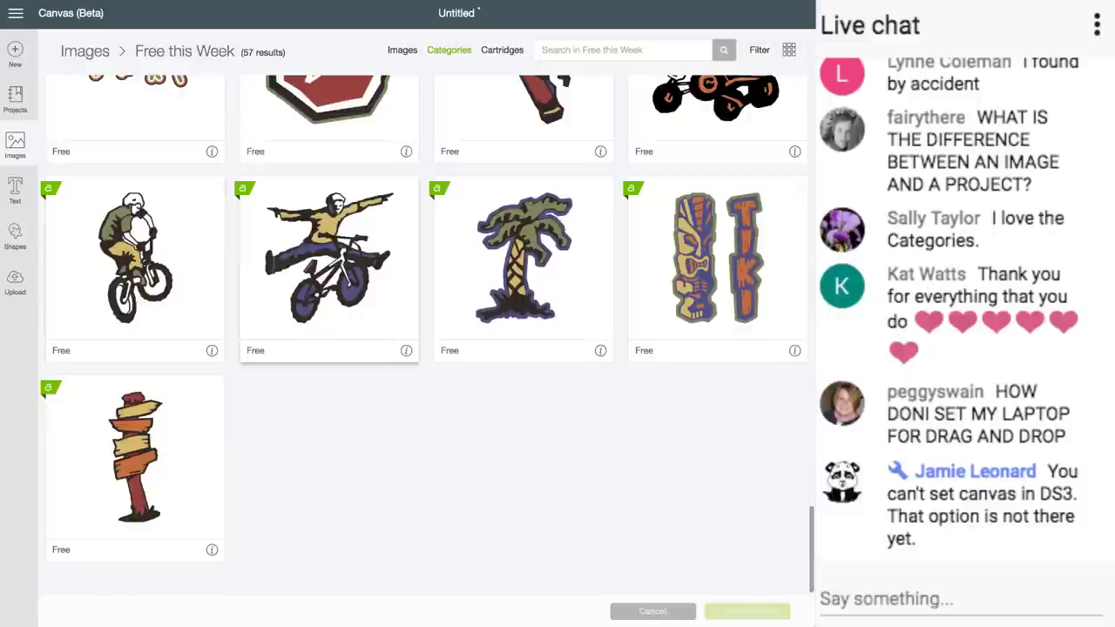
Step: Select the free image of the cyclist with outstretched arms, check its information, and look back over the neighbouring images
click(329, 270)
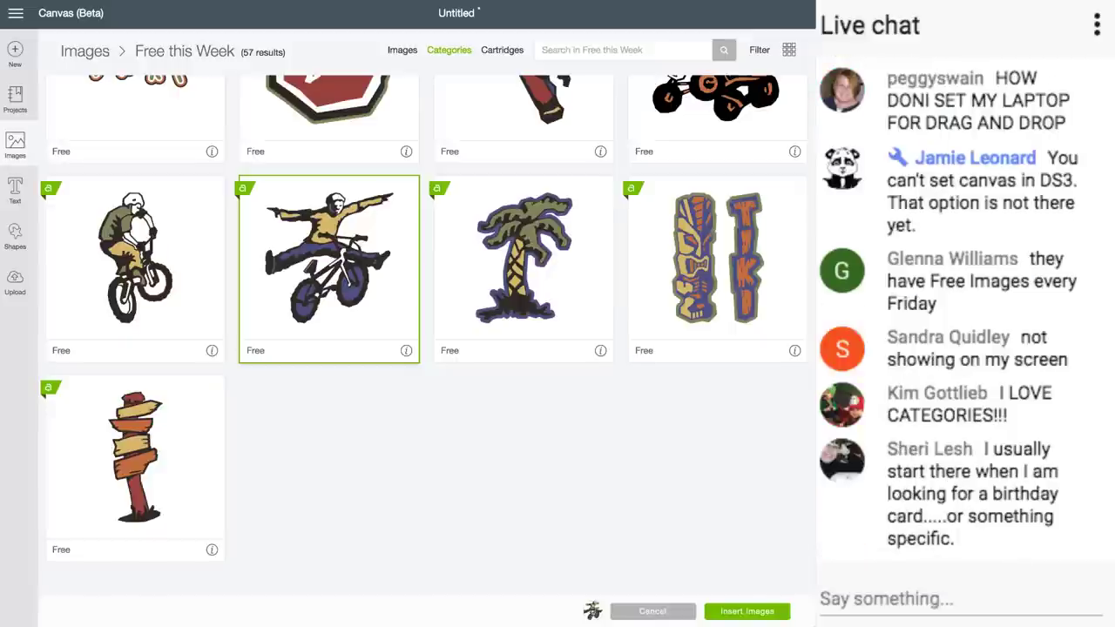
click(406, 350)
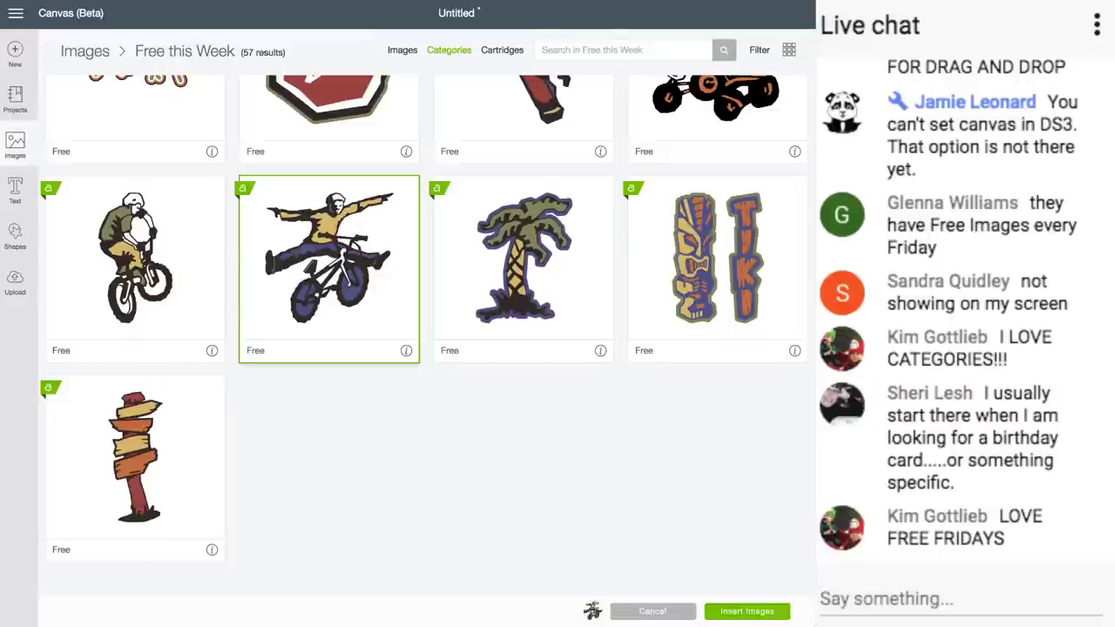
scroll(427, 335, up, 3)
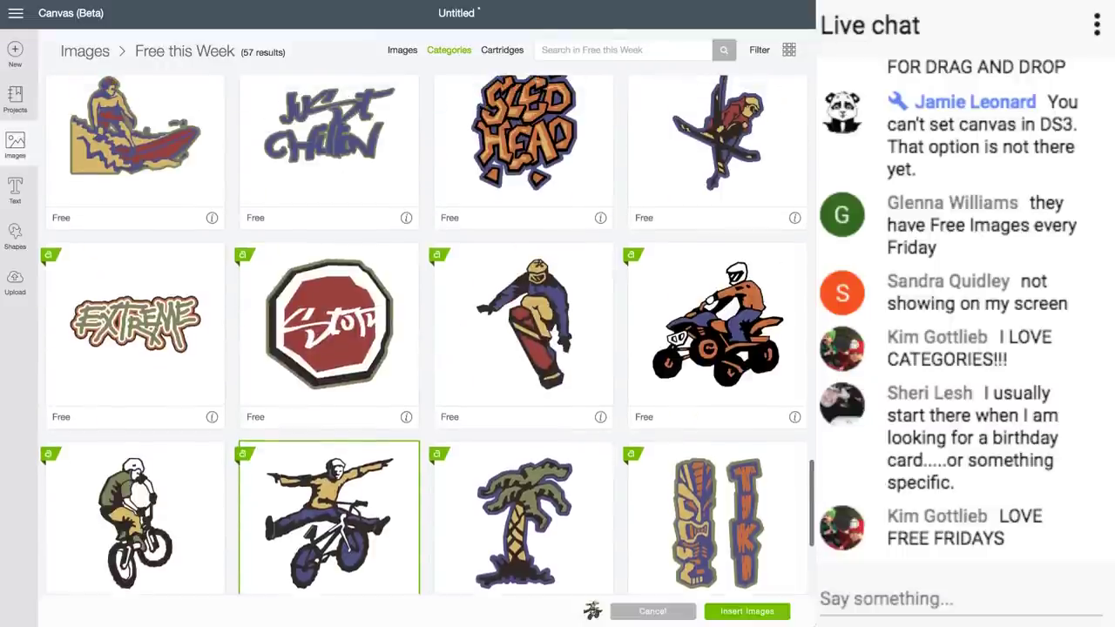
scroll(427, 334, up, 2)
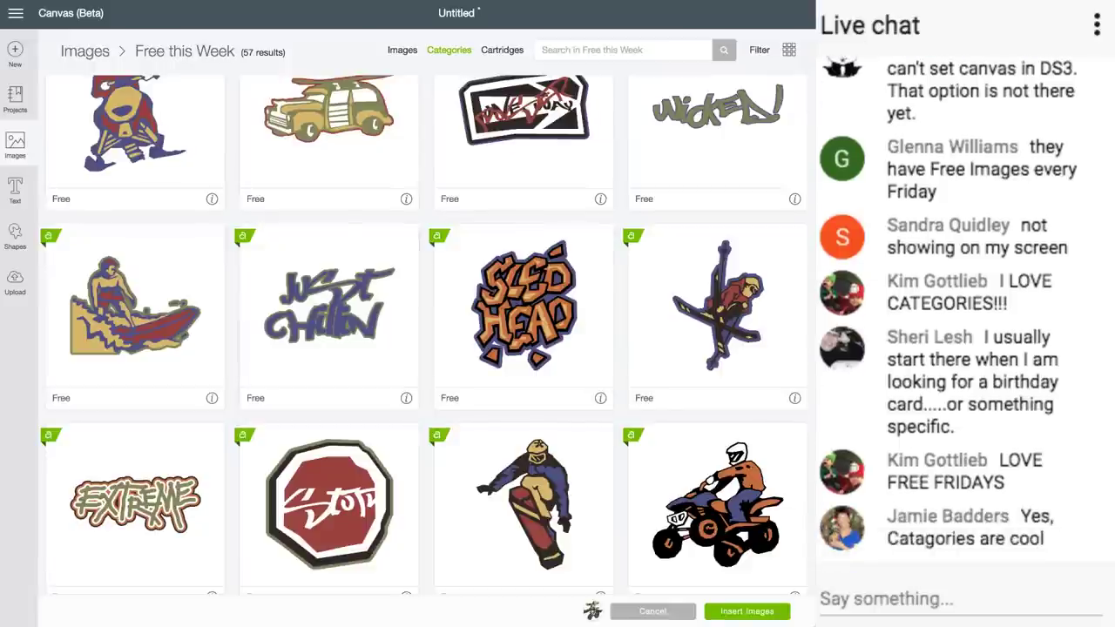
Step: Examine the entries of the main application menu, including Feedback, and return to the Free this Week images
click(16, 13)
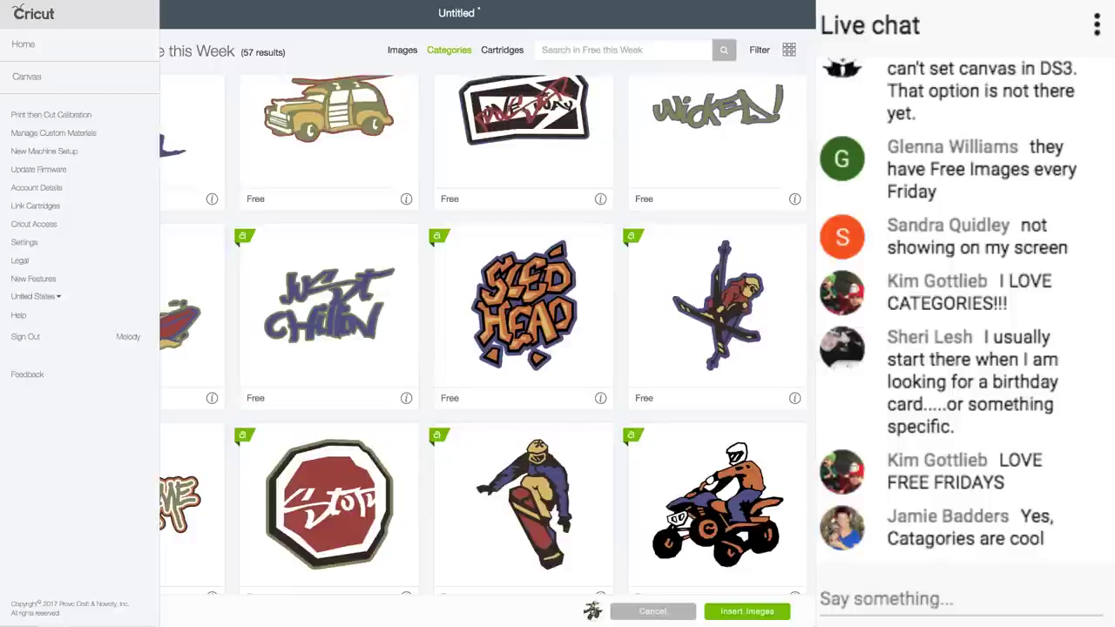
click(331, 305)
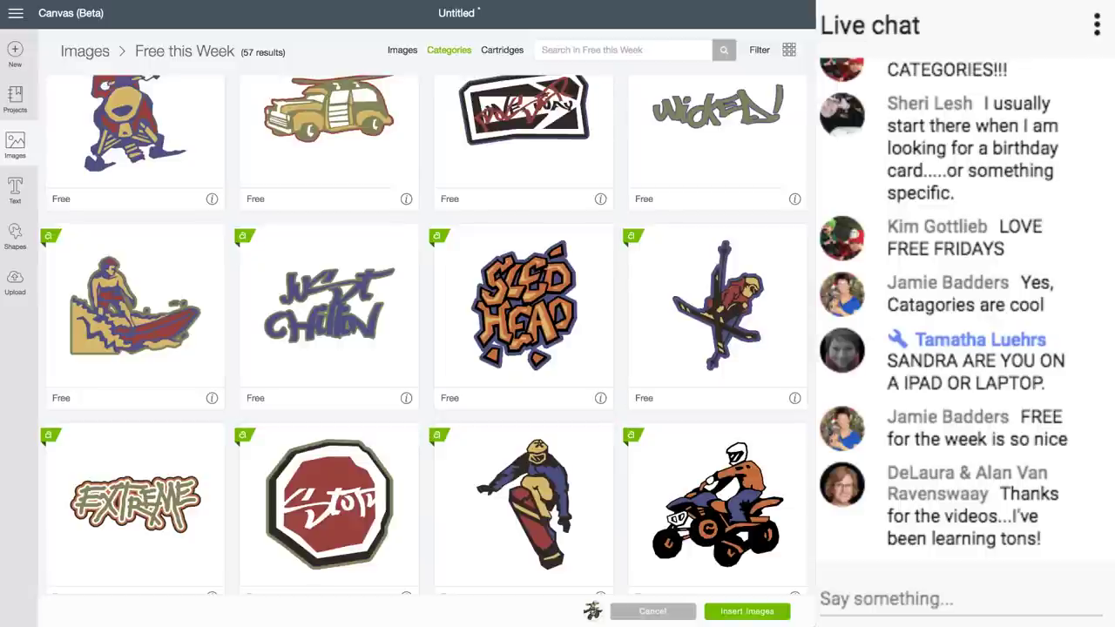
click(16, 14)
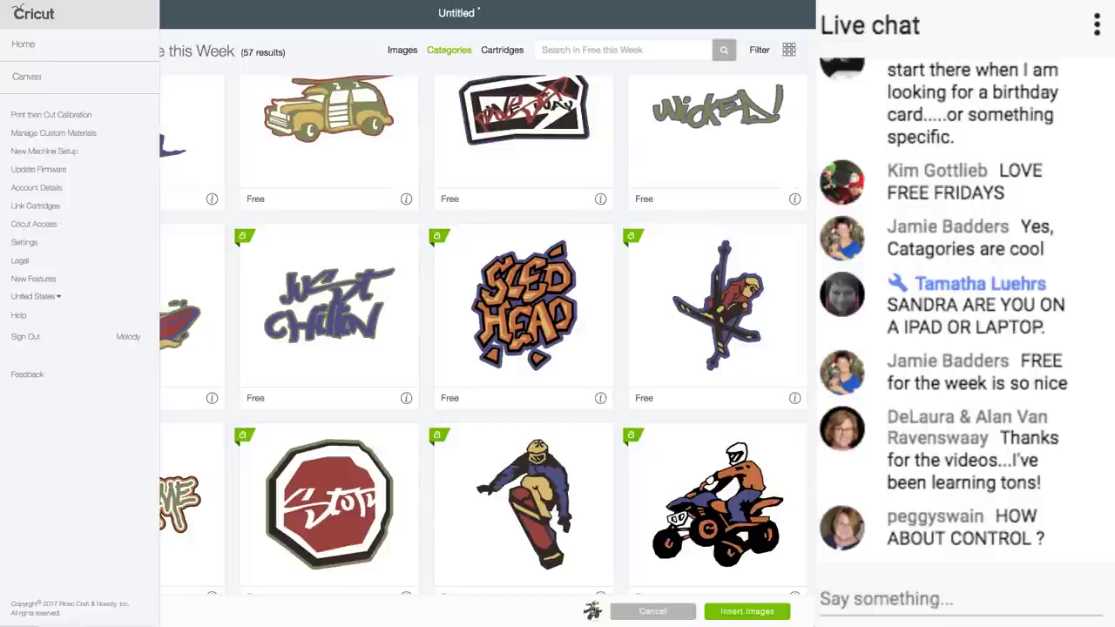
click(199, 144)
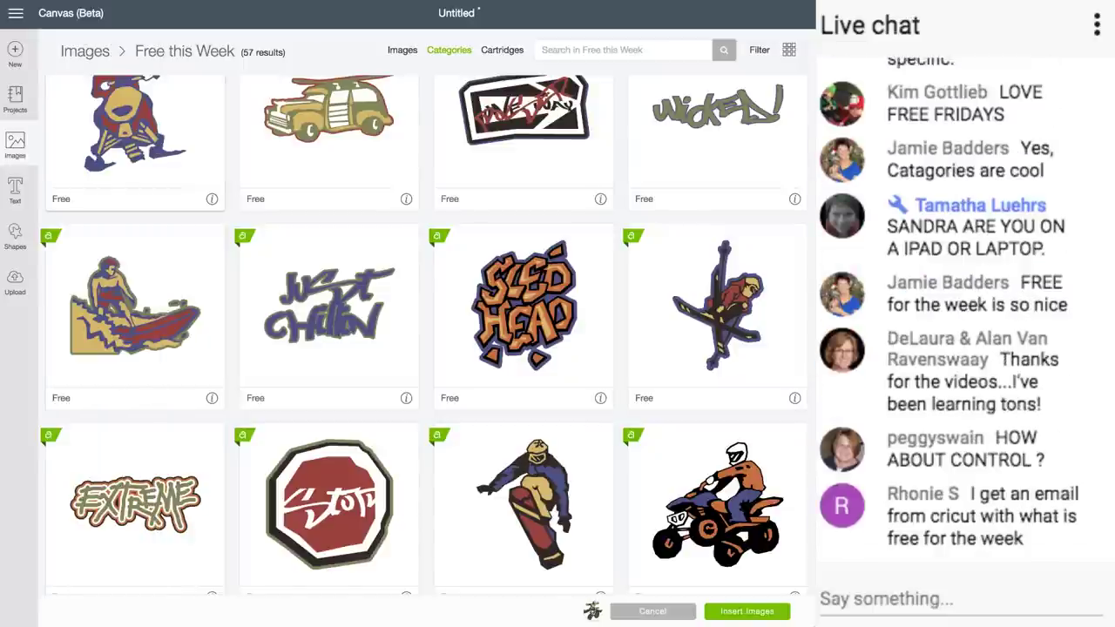
Step: Search all categories of the project library for "golf cart coaster"
click(15, 99)
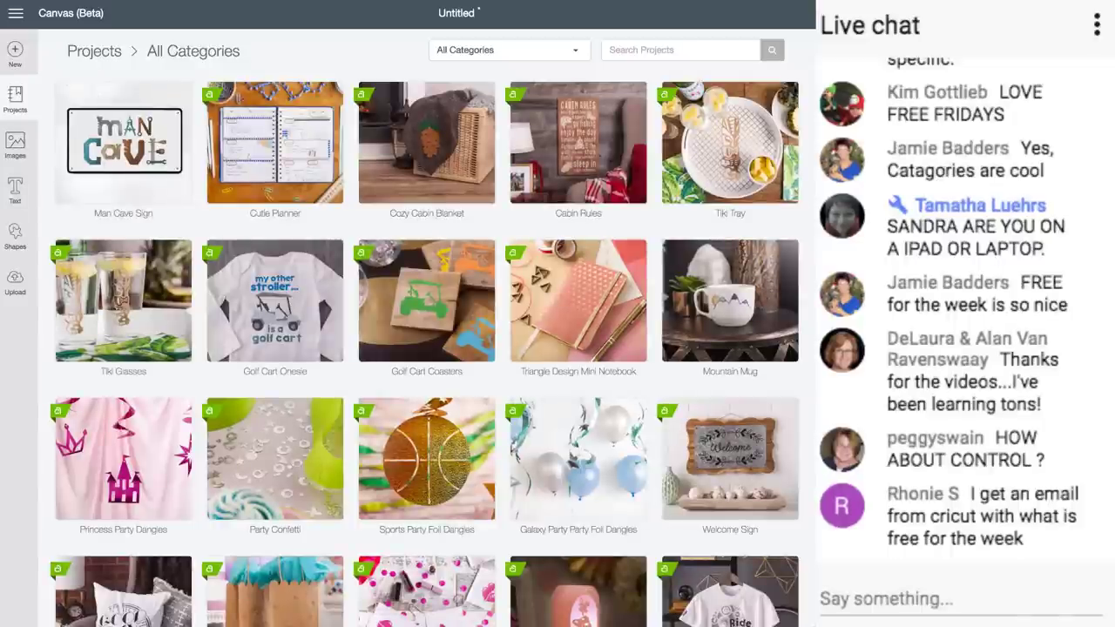
click(680, 51)
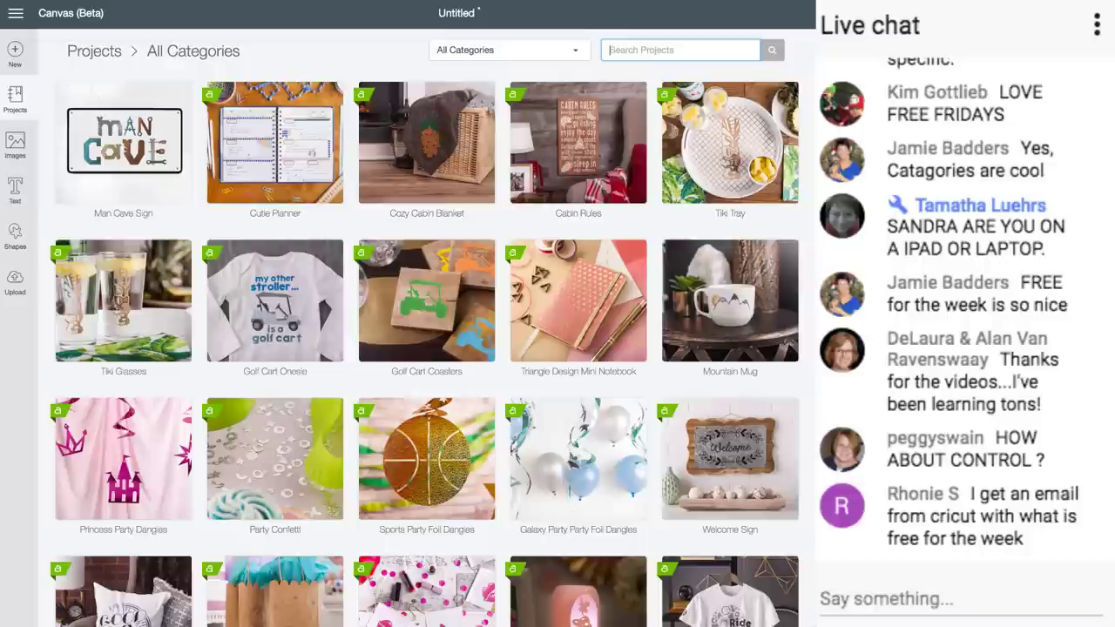
text(golf cart coaster)
key(Return)
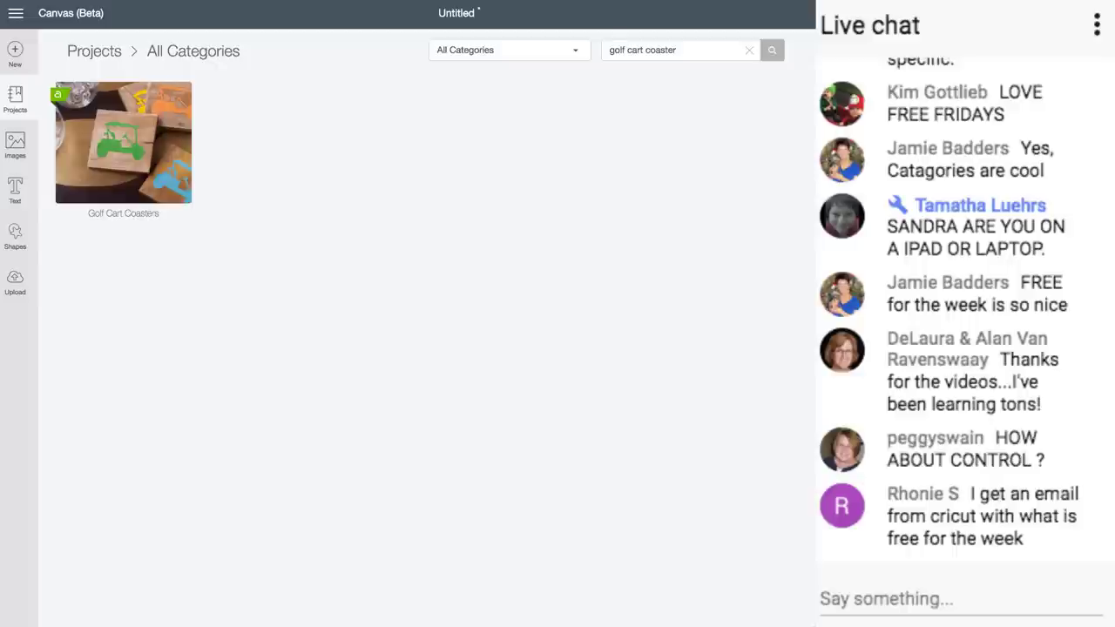
Step: Examine the entries of the main application menu, including Link Cartridges, and close the menu
click(16, 13)
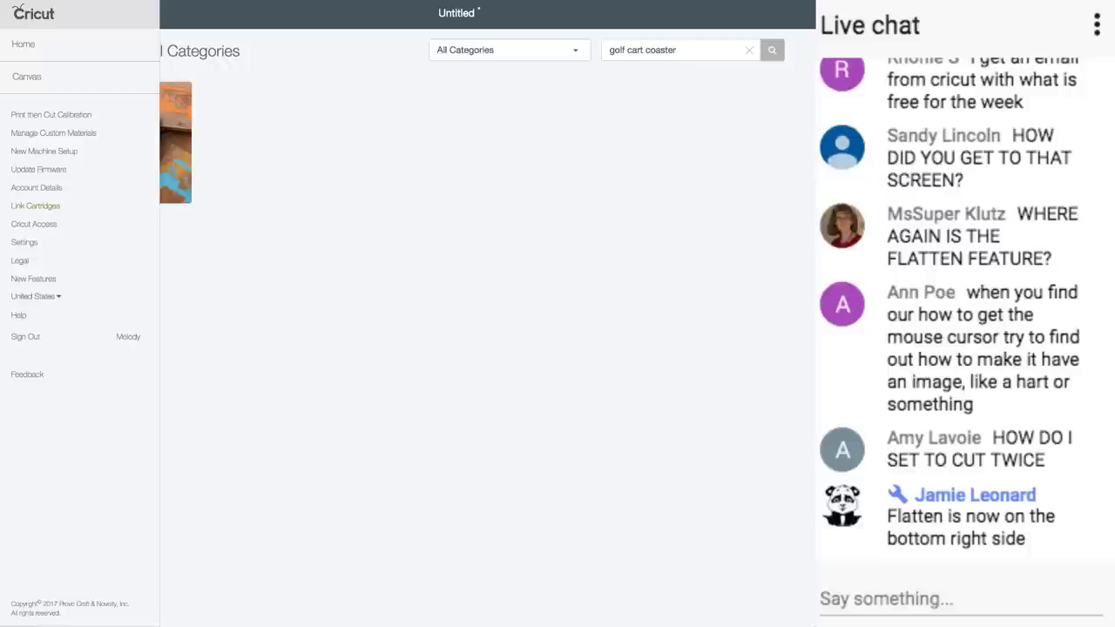
key(Escape)
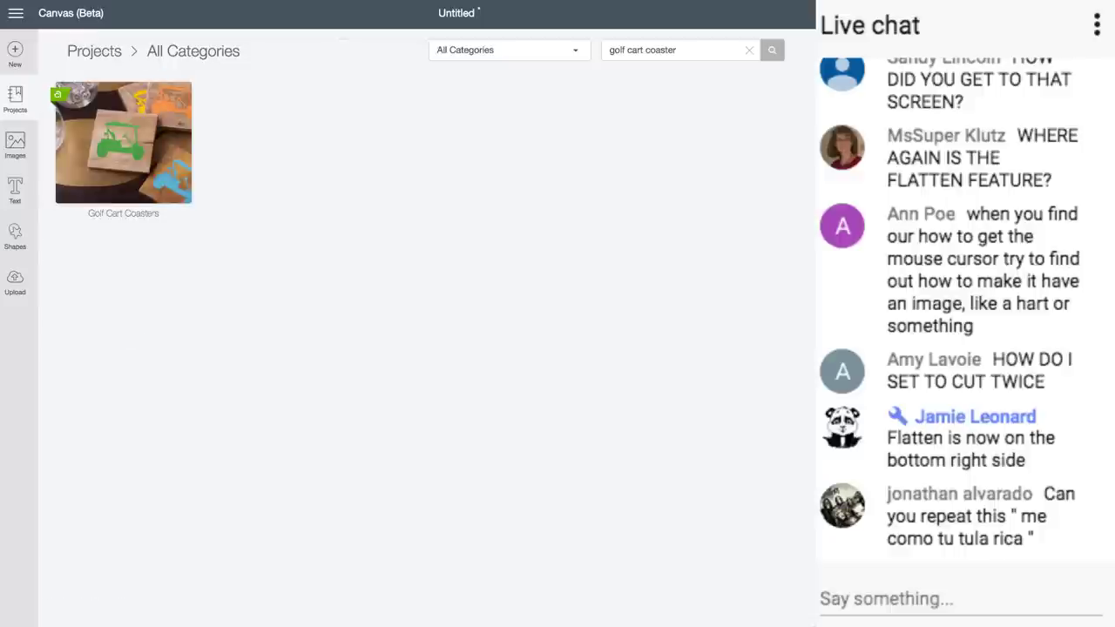
key(Escape)
Step: Open the Golf Cart Onesie project from the unfiltered project library, read its details down to the images and fonts used, and close it
click(15, 99)
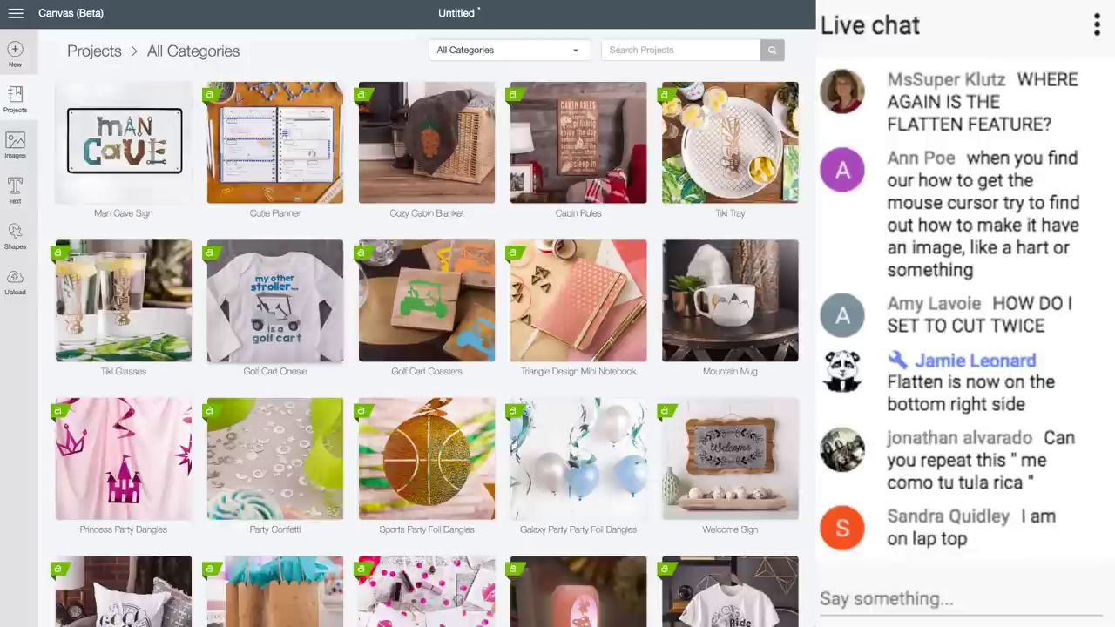
click(275, 302)
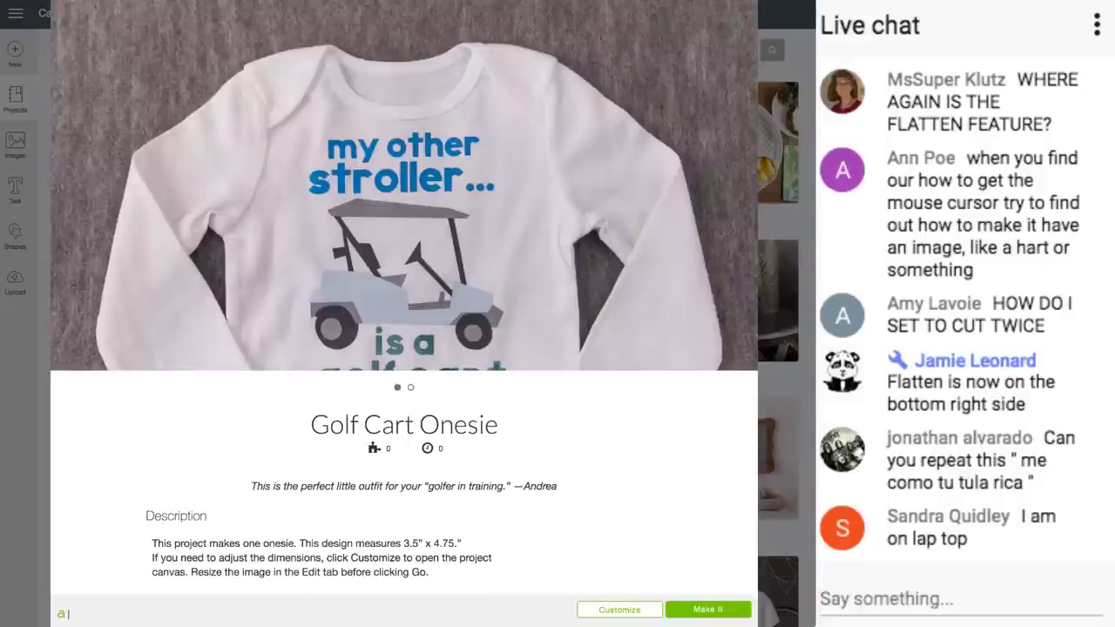
scroll(404, 297, down, 4)
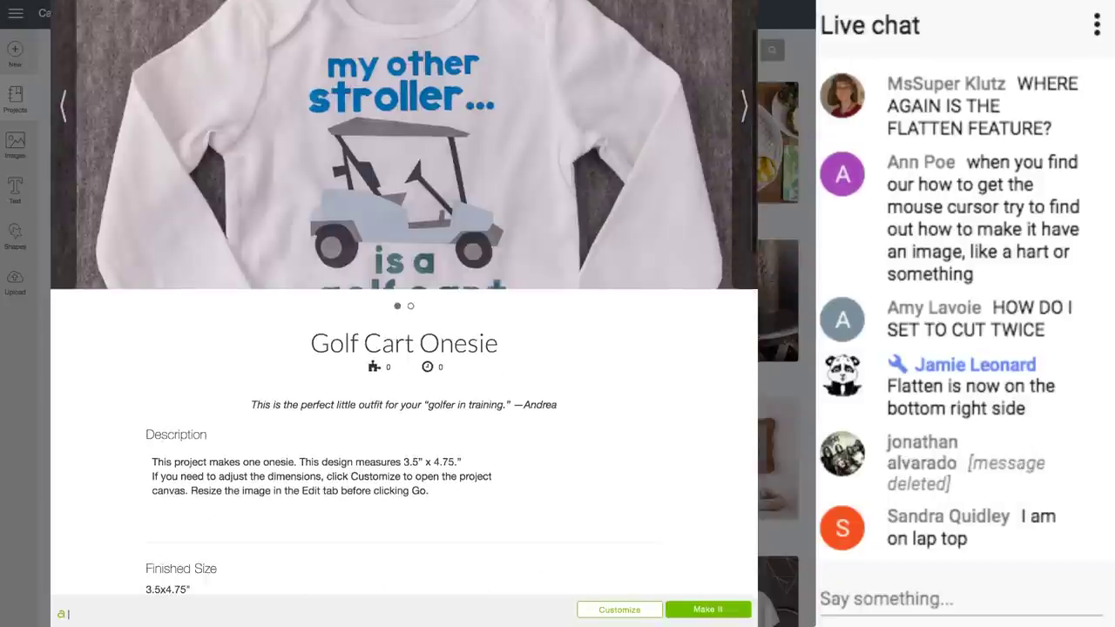
scroll(404, 296, down, 5)
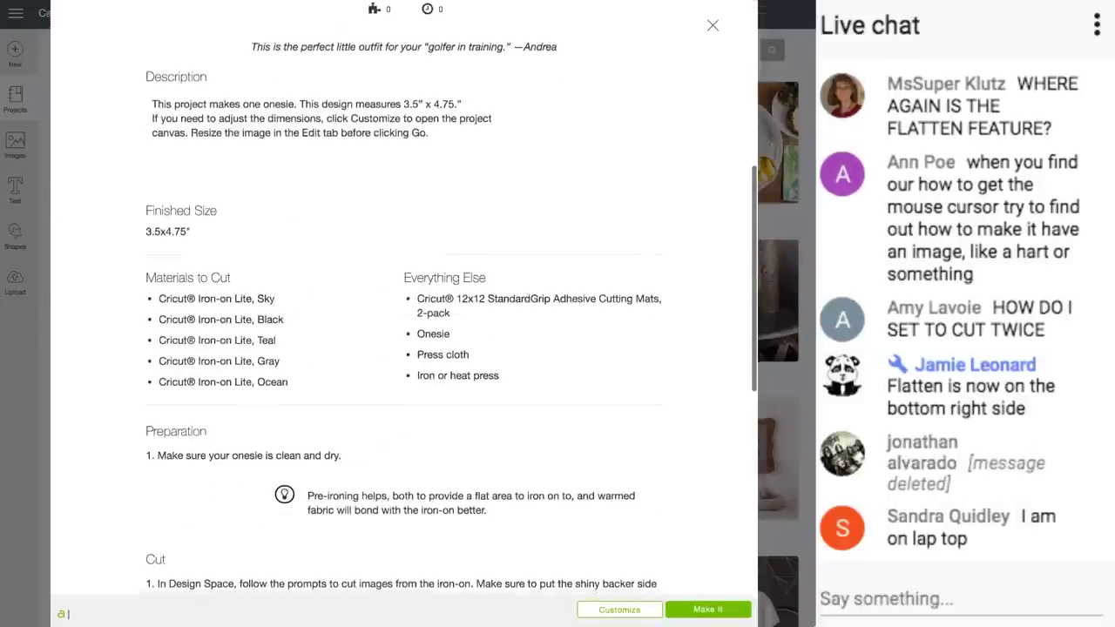
scroll(404, 296, down, 1)
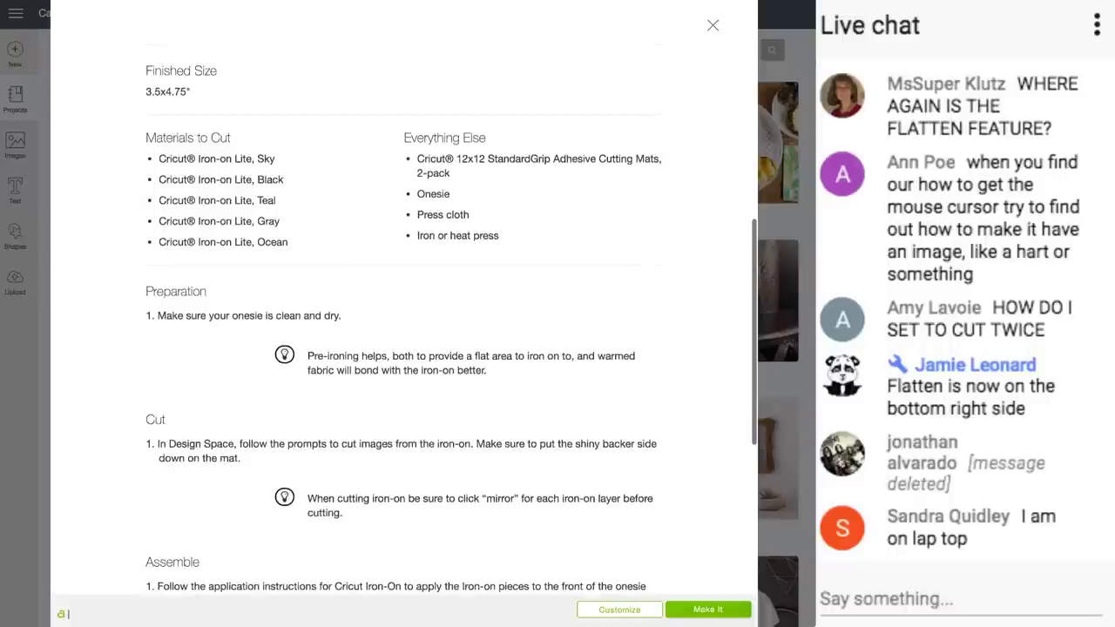
scroll(404, 296, down, 5)
scroll(405, 296, down, 1)
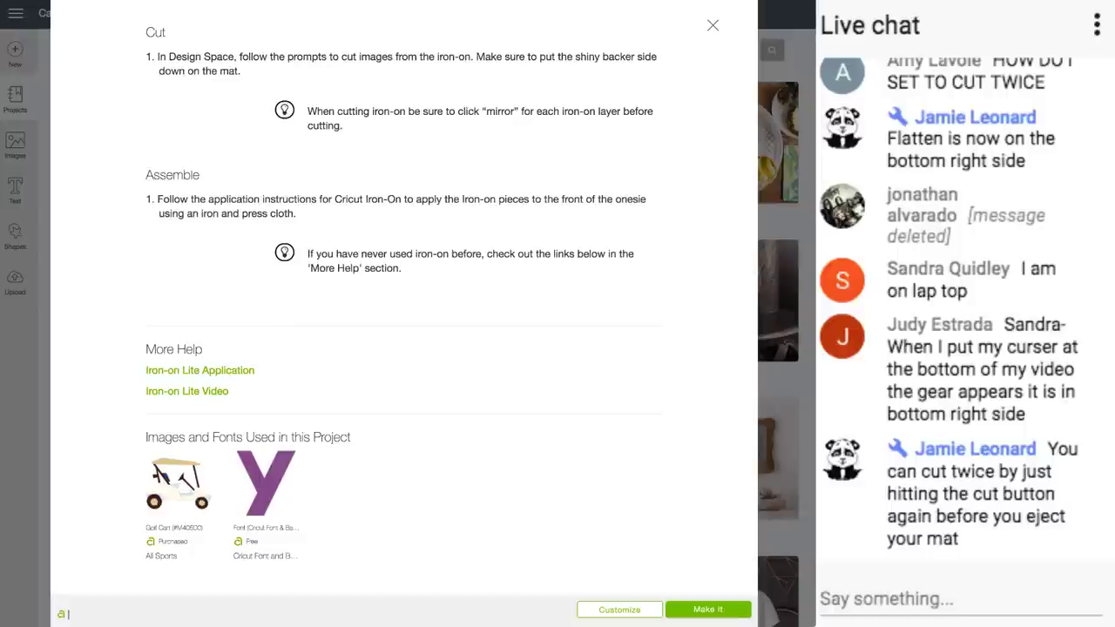
click(713, 26)
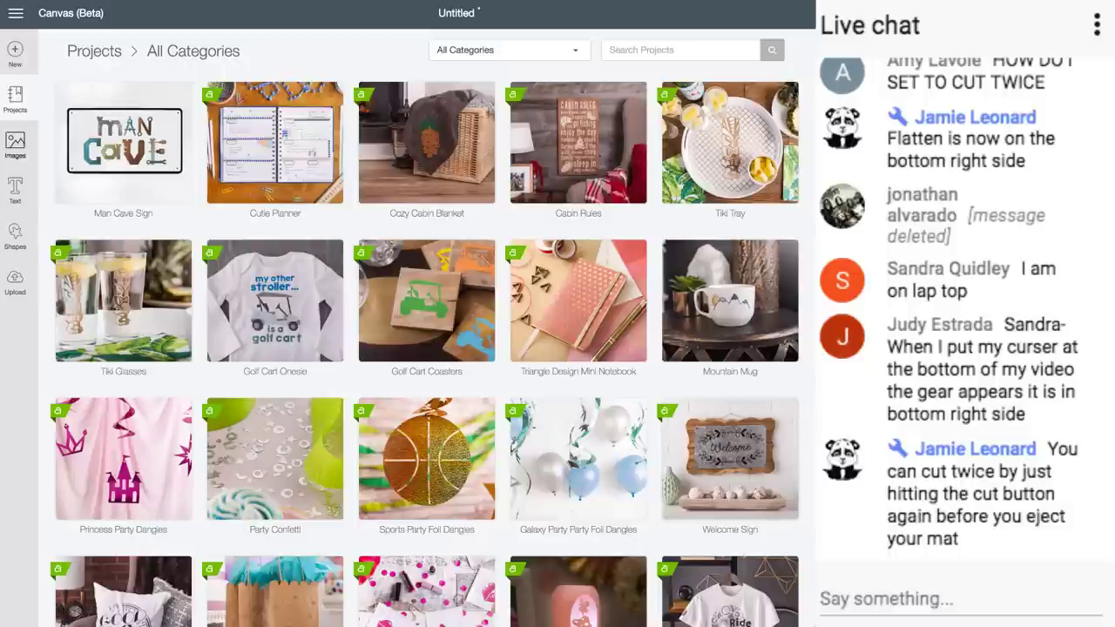
Step: Open the Recently Added category in the image library and look through its images
click(14, 144)
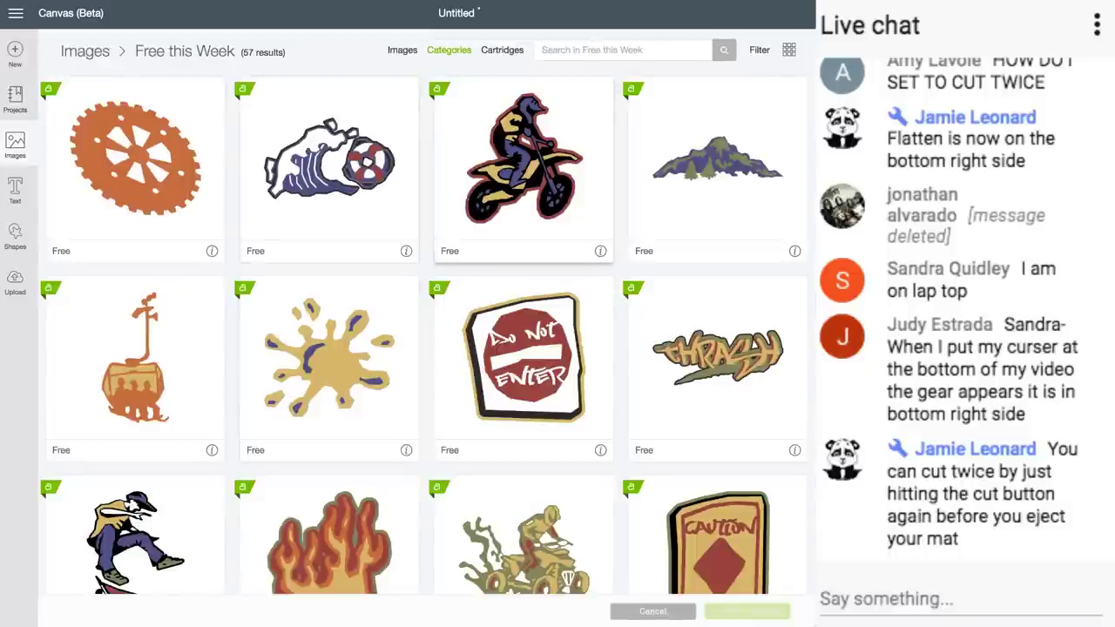
click(449, 51)
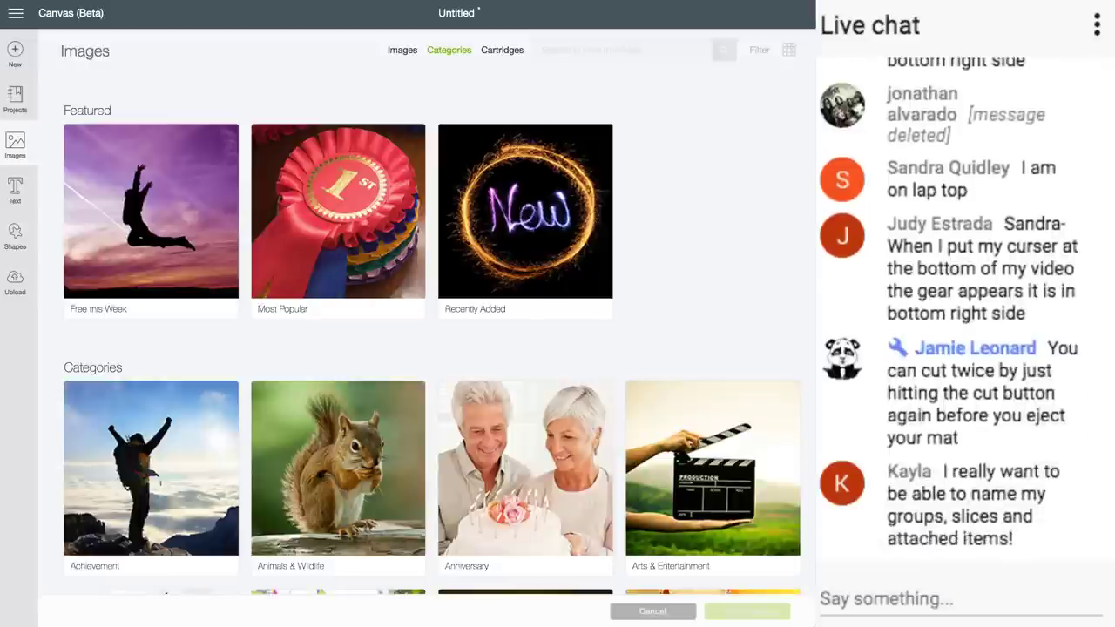
click(526, 222)
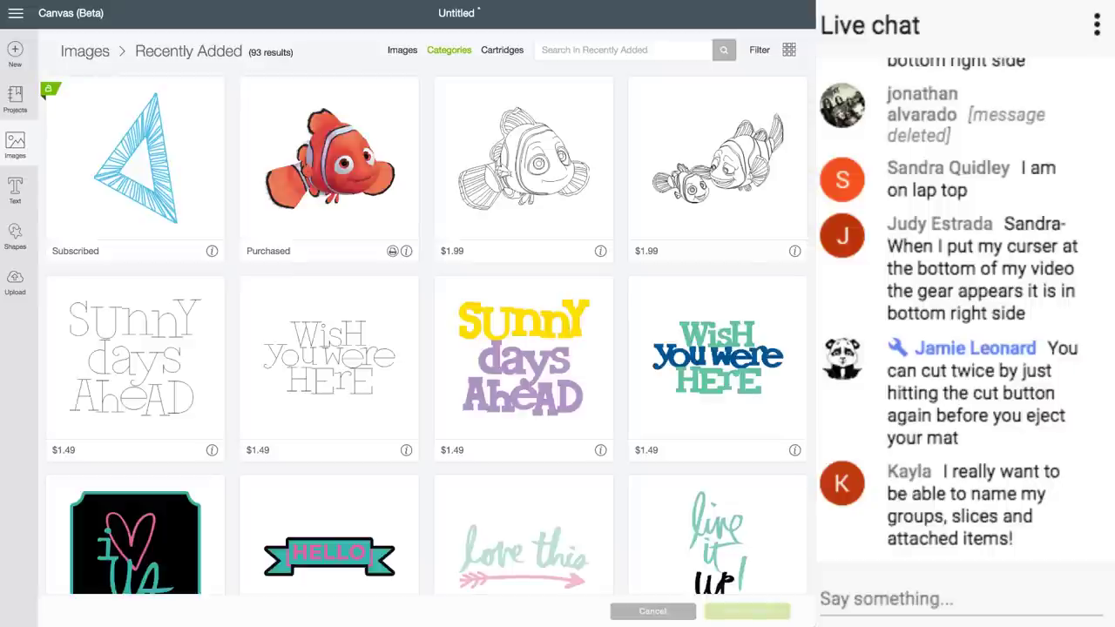
scroll(329, 294, down, 4)
scroll(329, 262, down, 10)
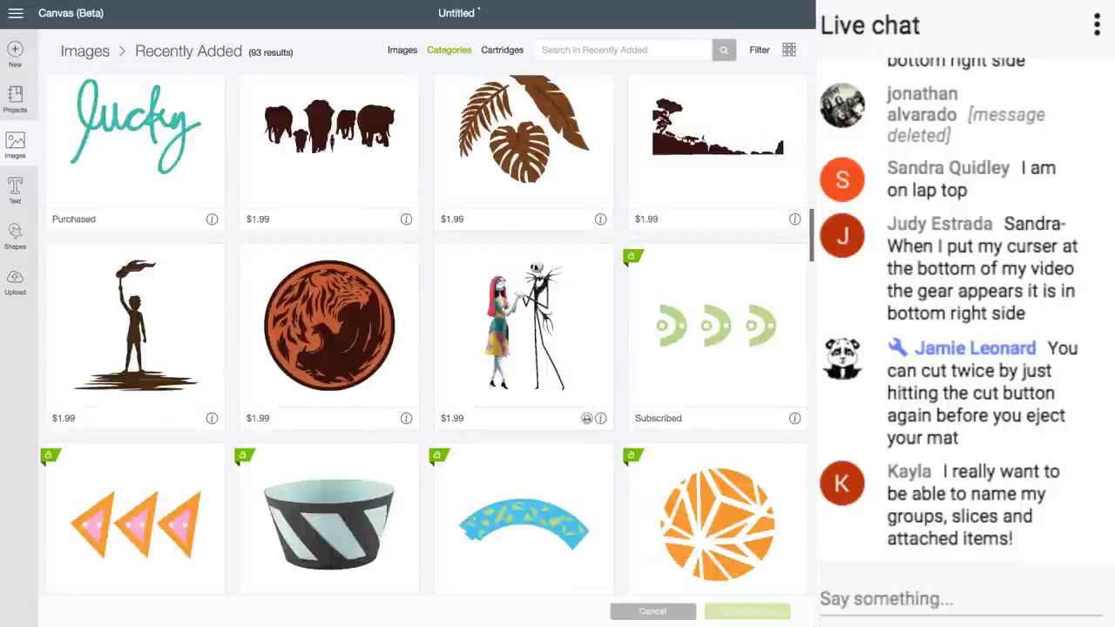
scroll(432, 334, down, 8)
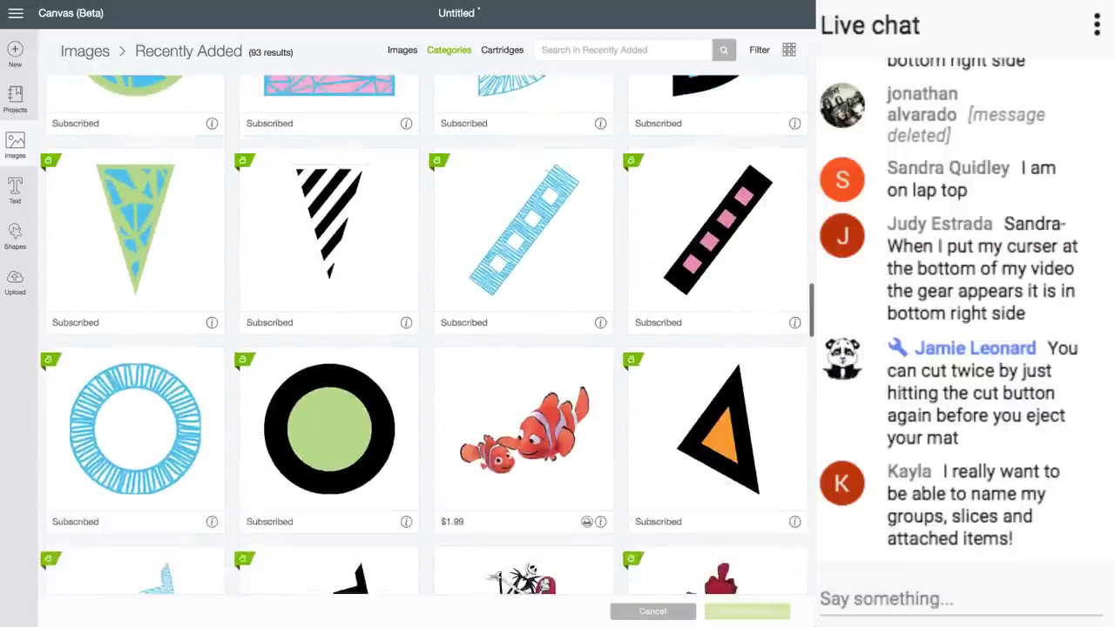
scroll(431, 335, down, 10)
scroll(330, 335, down, 6)
scroll(329, 334, down, 6)
scroll(427, 334, down, 15)
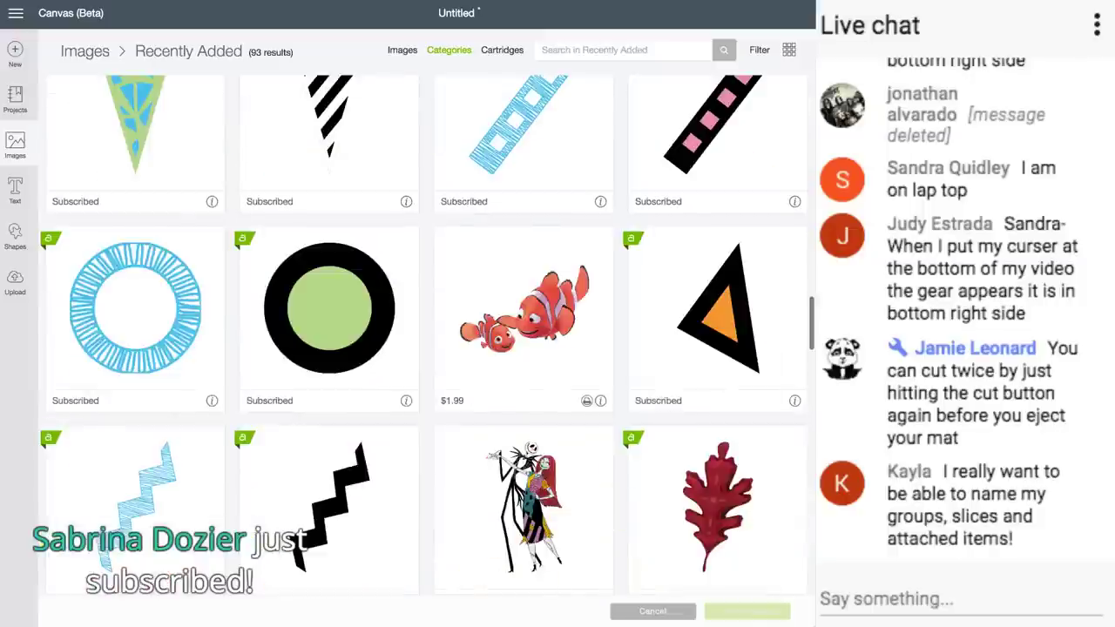
scroll(427, 334, down, 5)
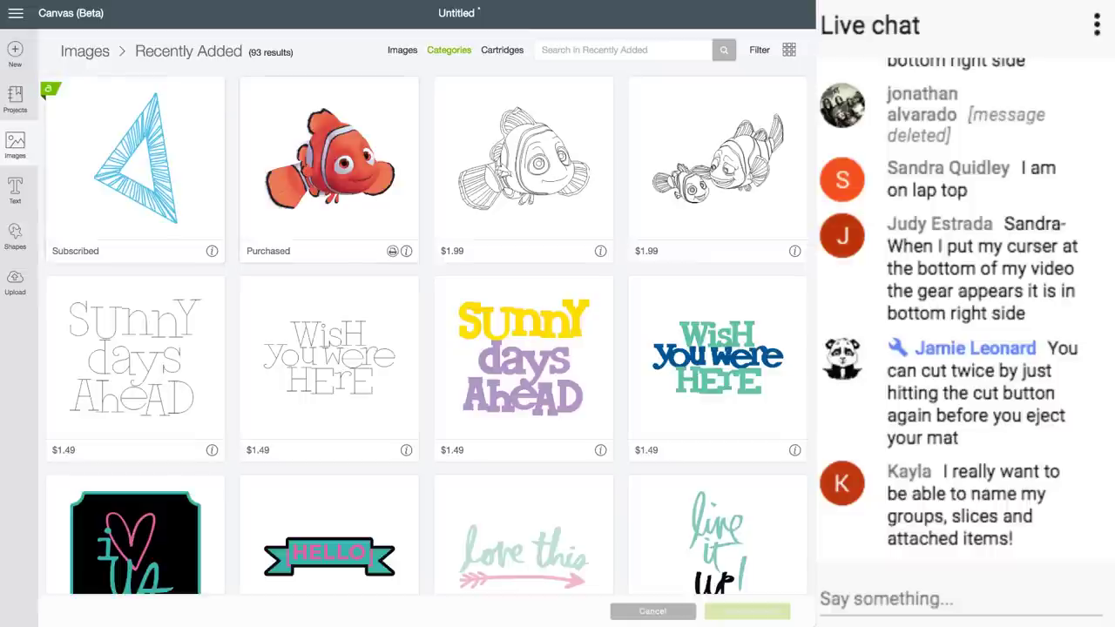
Step: Return to the image categories overview and look through all categories and the Brands section
click(449, 51)
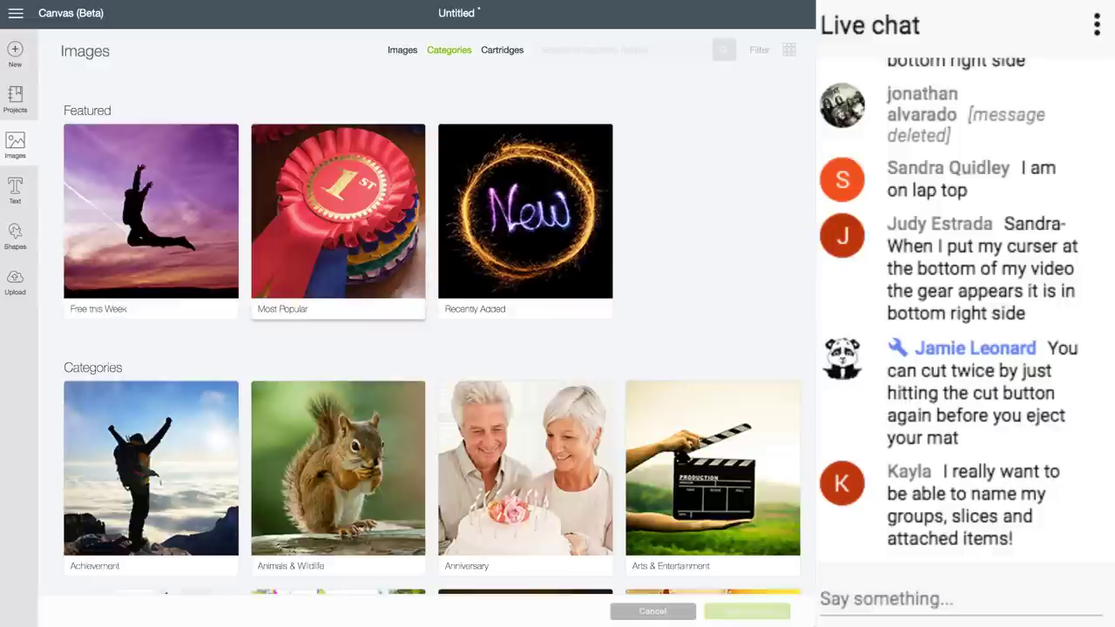
scroll(339, 200, down, 1)
scroll(338, 261, down, 10)
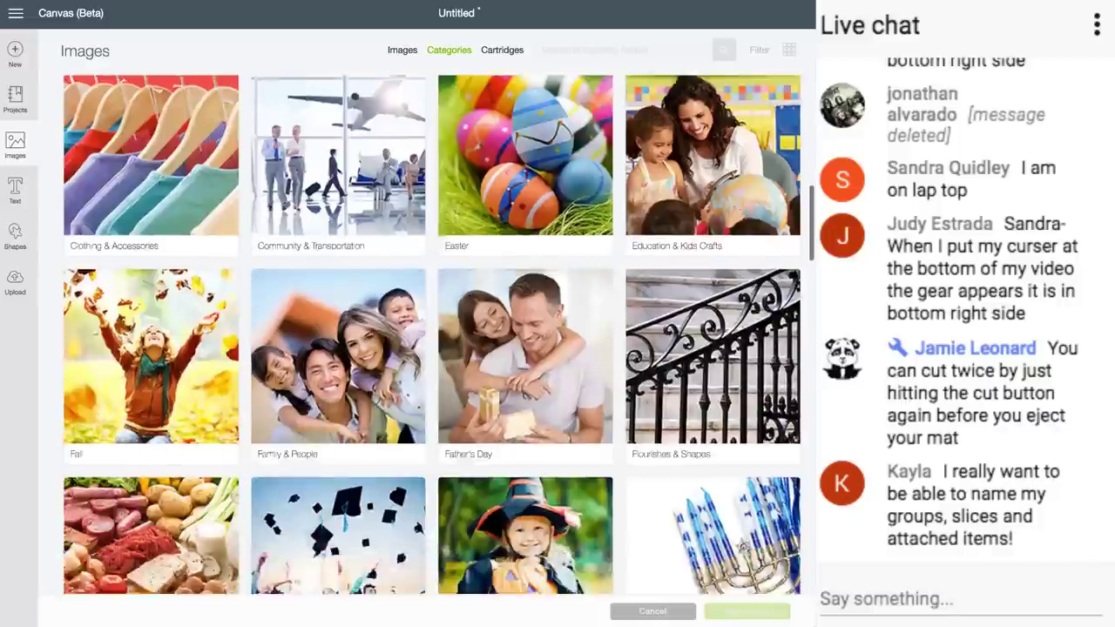
scroll(338, 374, down, 2)
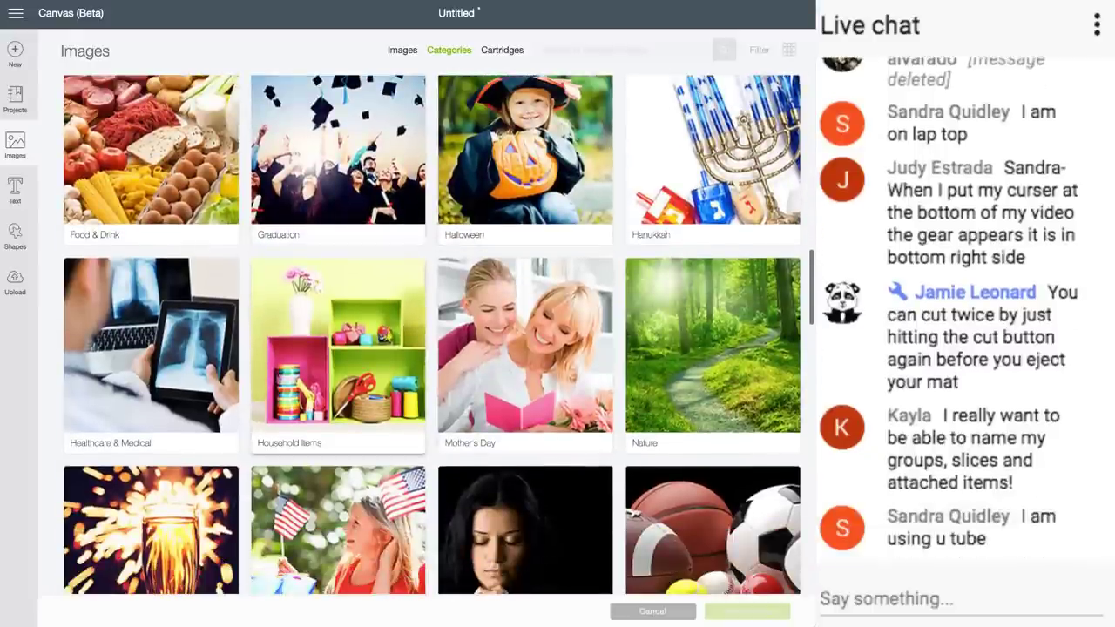
scroll(338, 375, down, 2)
scroll(338, 104, down, 3)
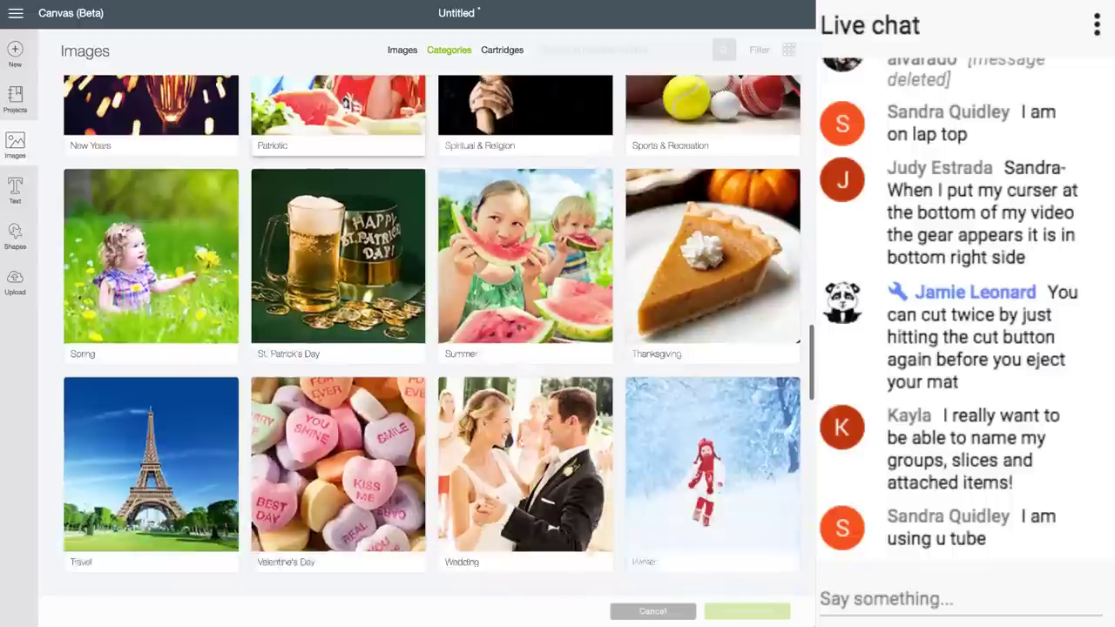
scroll(338, 174, down, 3)
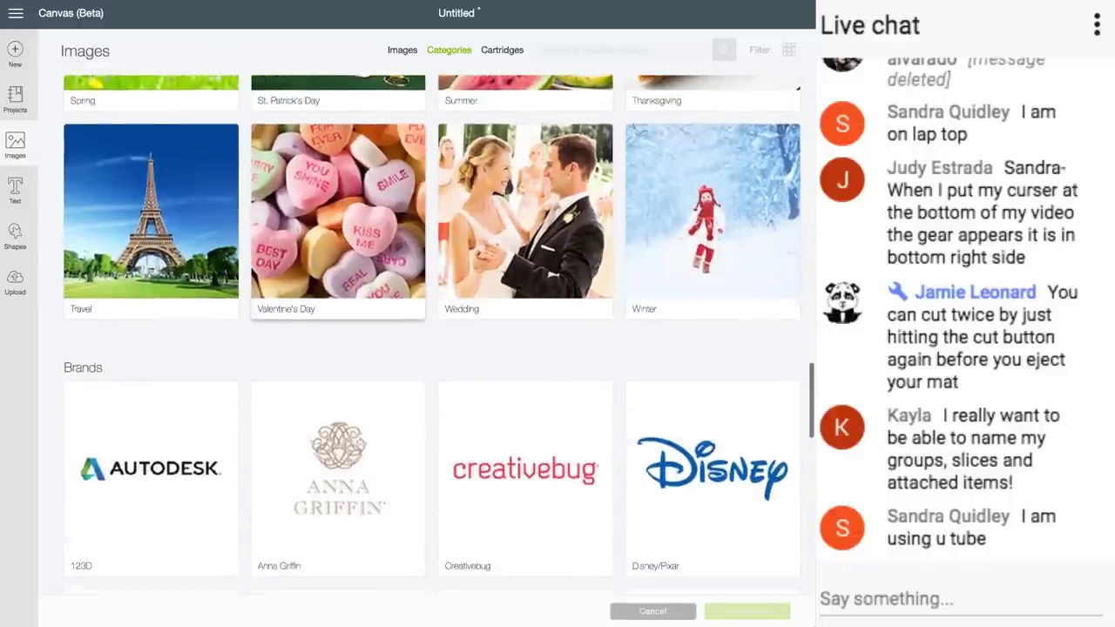
scroll(338, 175, down, 3)
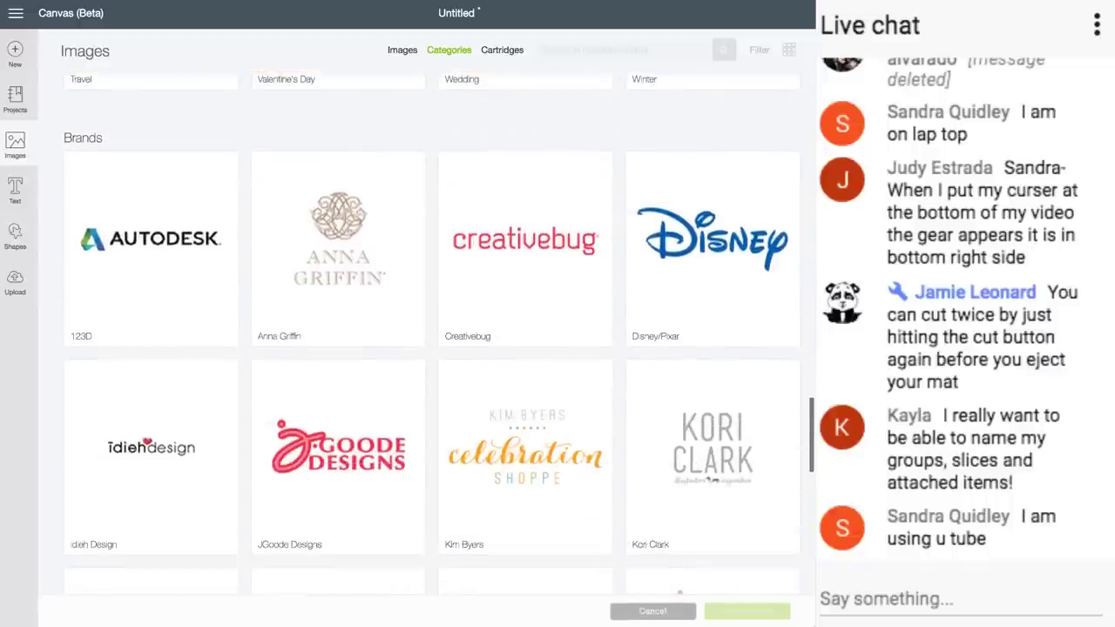
scroll(338, 157, down, 5)
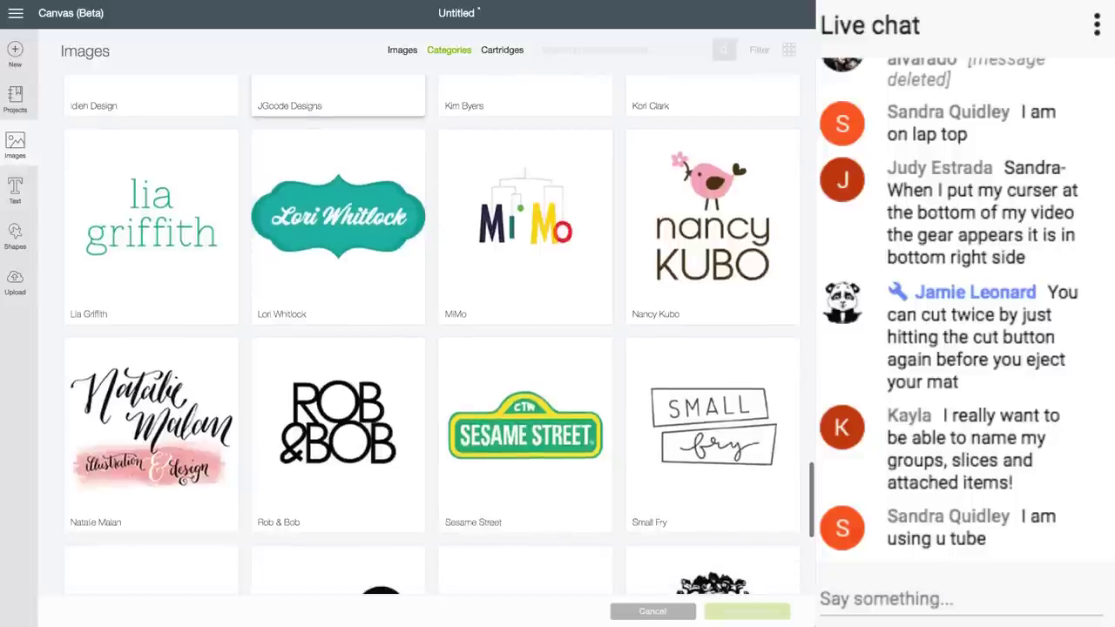
scroll(338, 174, down, 2)
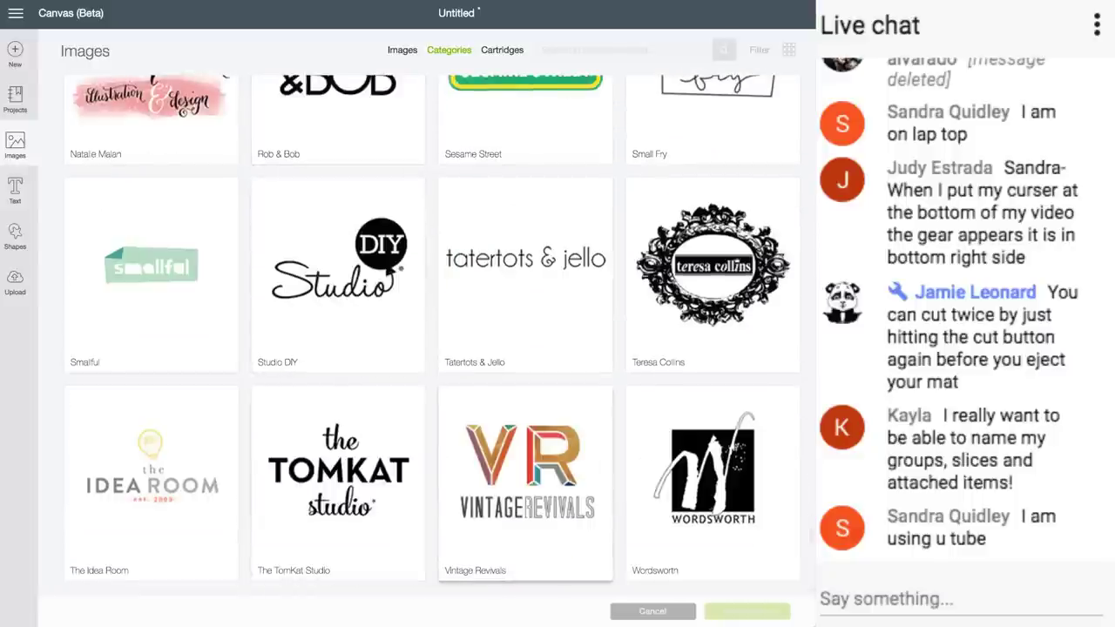
Step: Open the Vintage Revivals brand and look through its images down to the pineapple
click(525, 484)
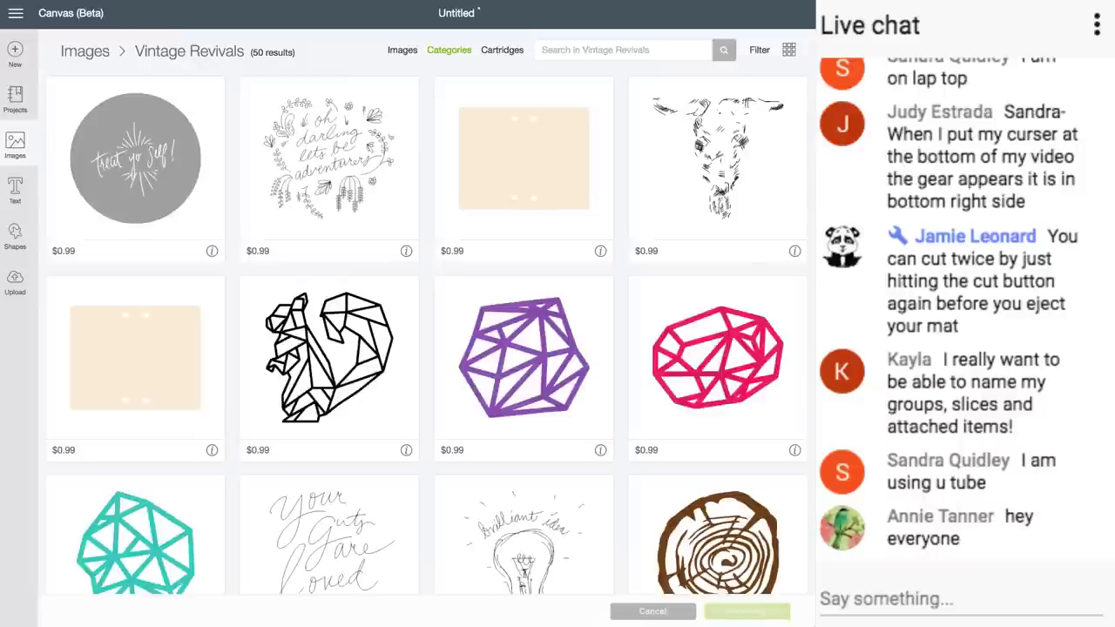
scroll(427, 336, down, 5)
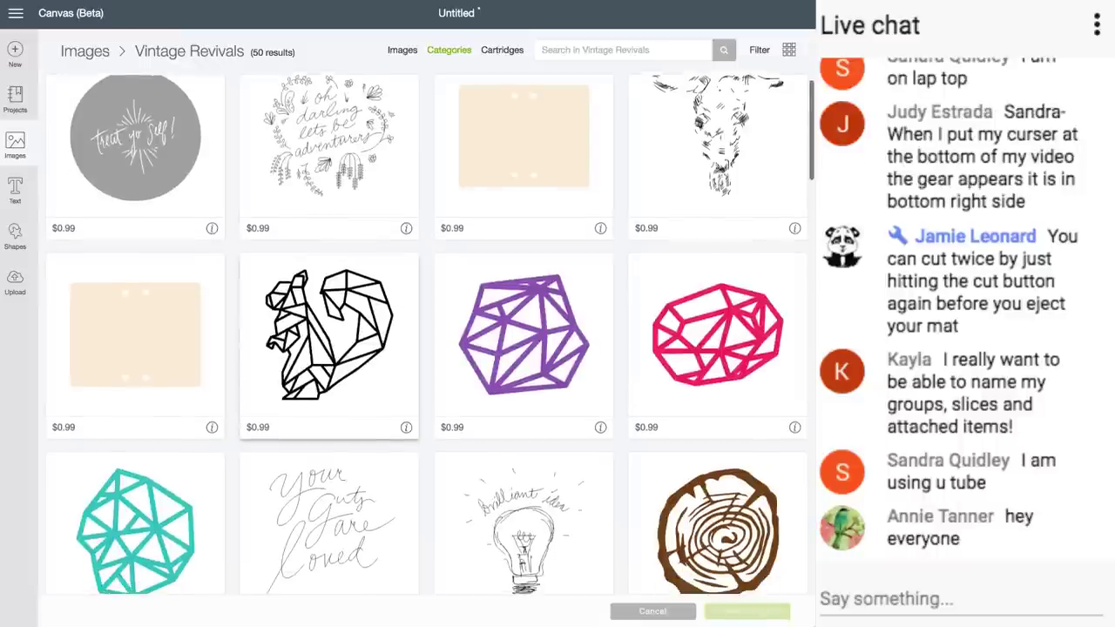
scroll(329, 419, down, 2)
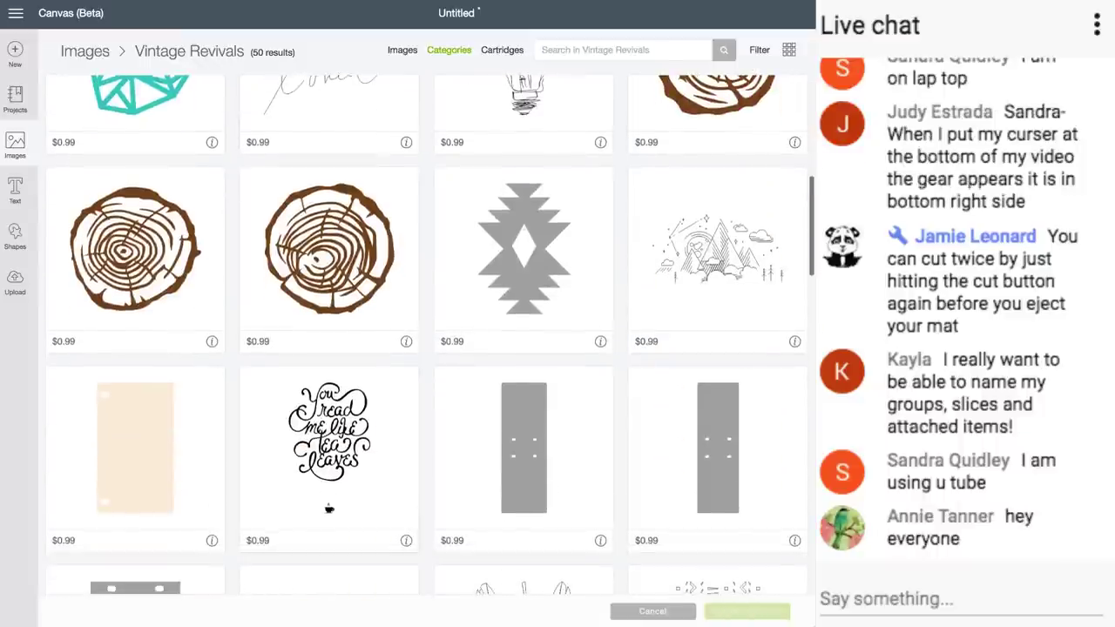
scroll(330, 392, down, 3)
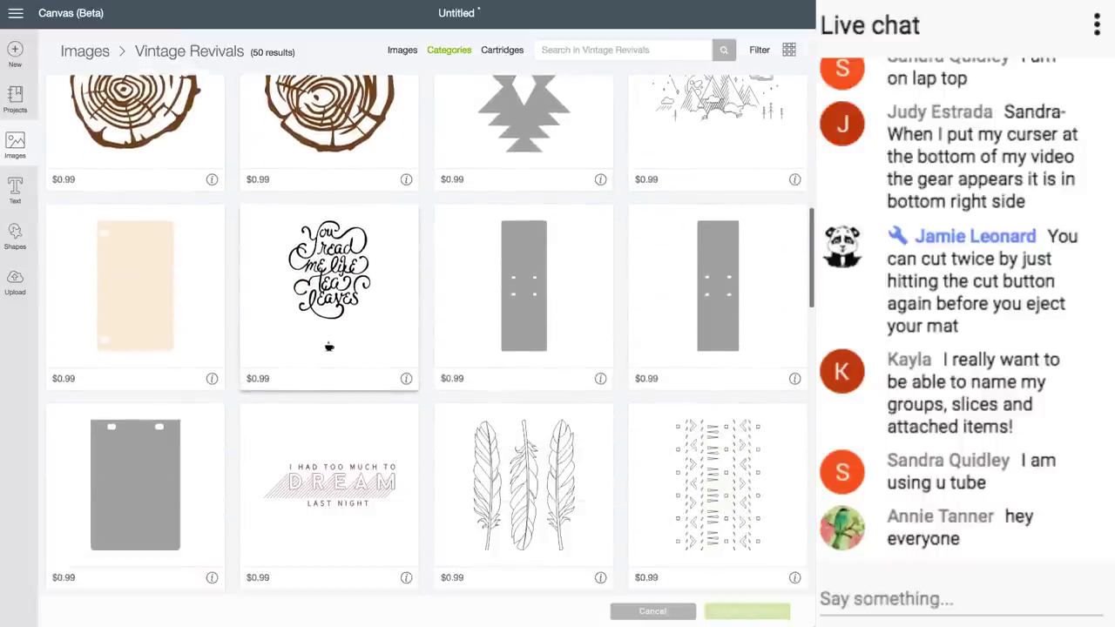
scroll(329, 392, down, 2)
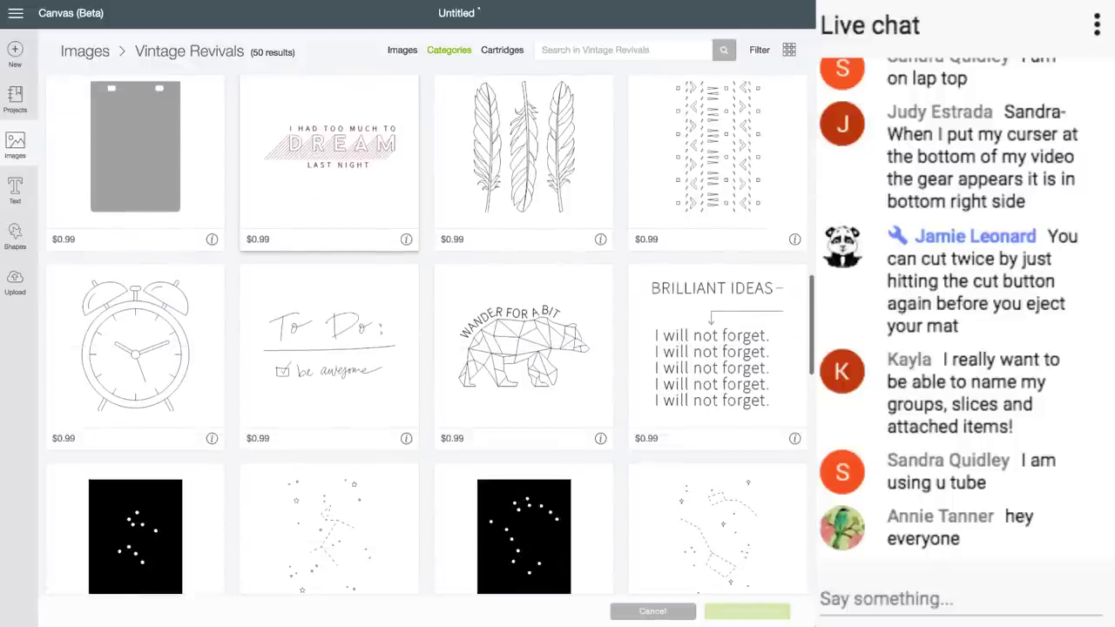
scroll(329, 392, down, 4)
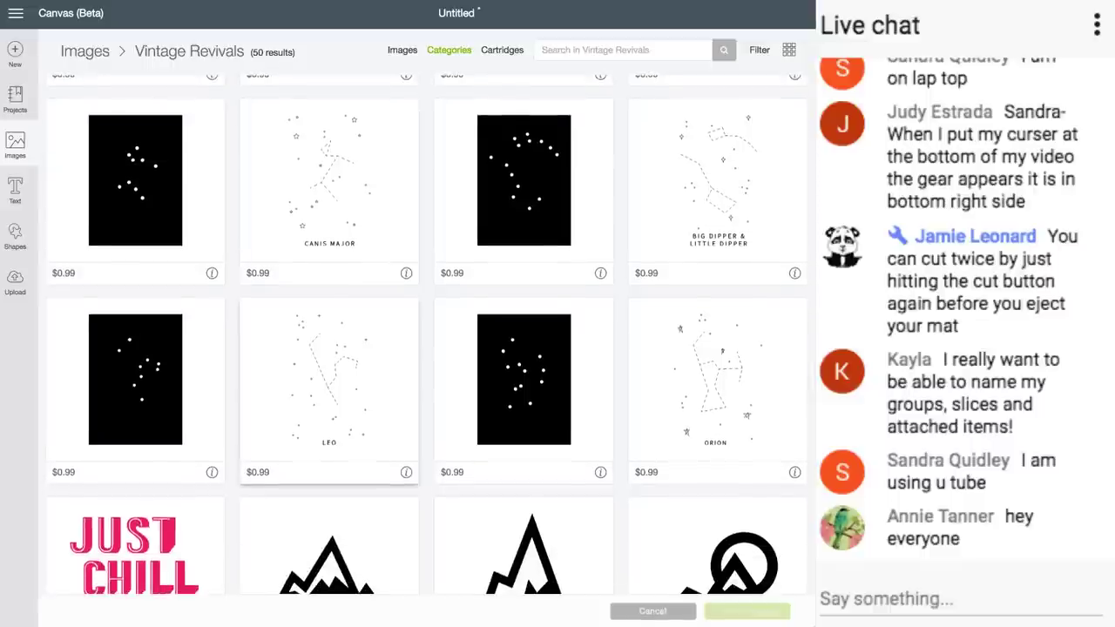
scroll(330, 393, down, 2)
scroll(329, 392, down, 4)
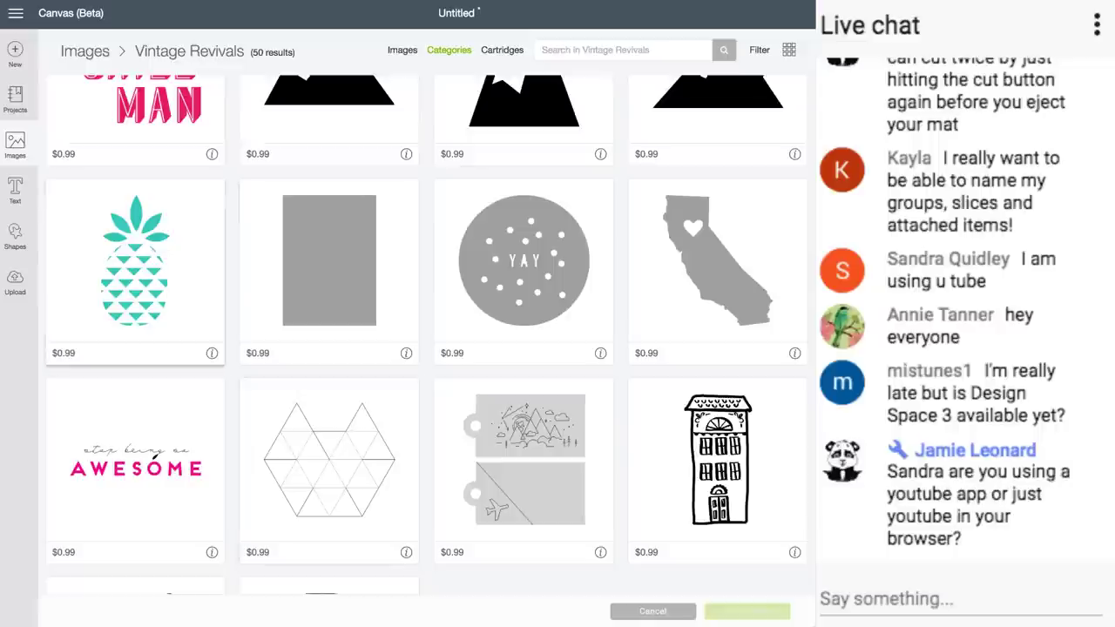
Step: Select the pineapple image and review its purchase confirmation and payment information, closing the purchase without authorizing it
click(136, 272)
click(212, 353)
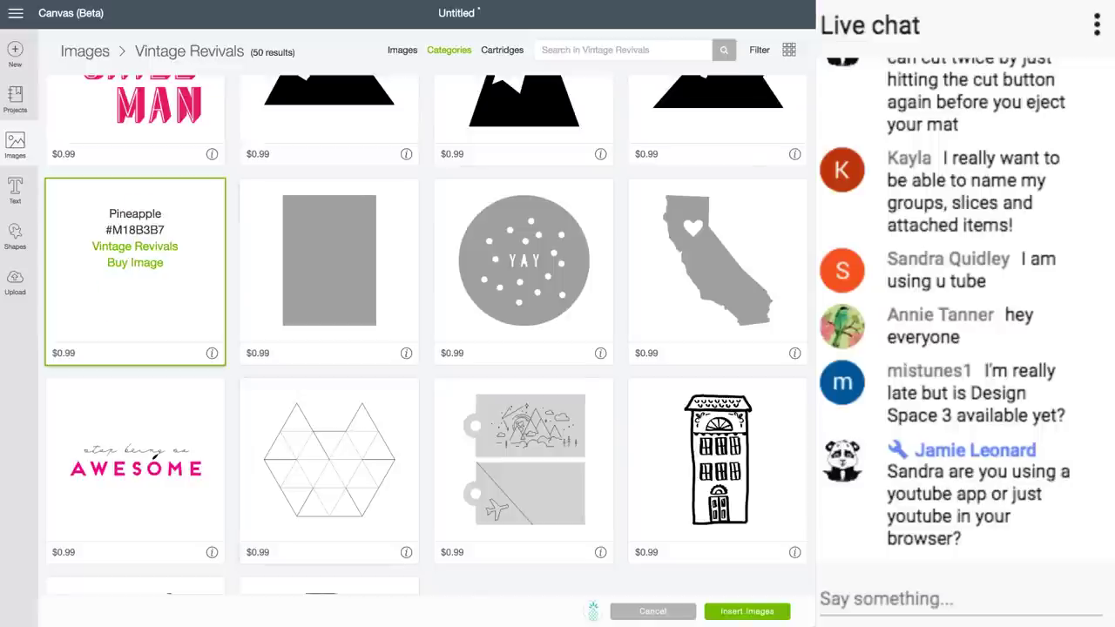
click(135, 263)
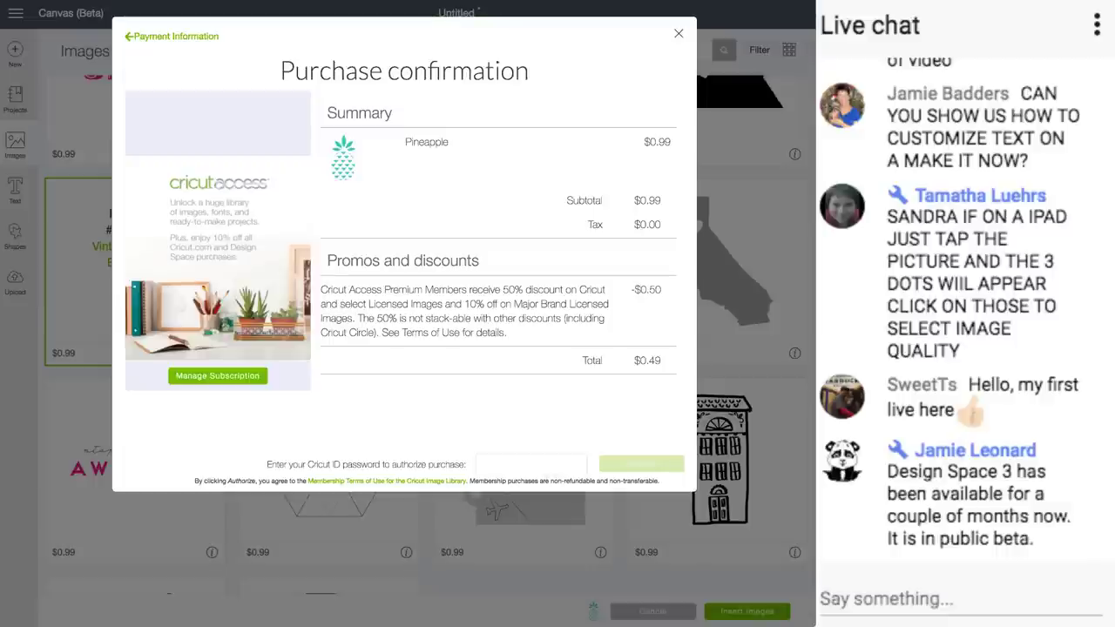
click(176, 36)
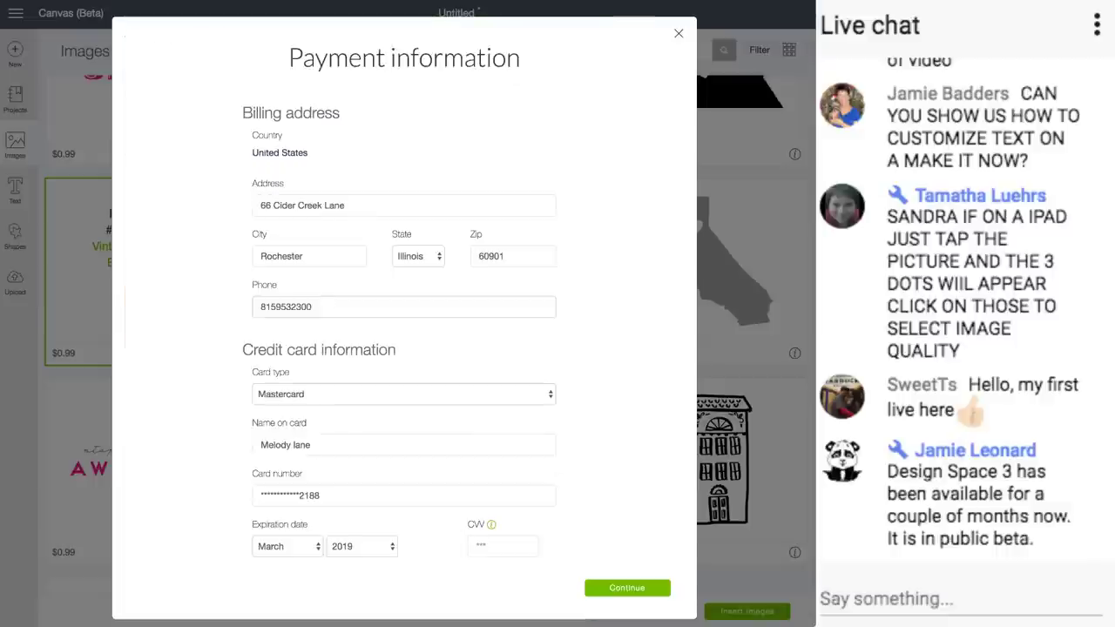
click(679, 33)
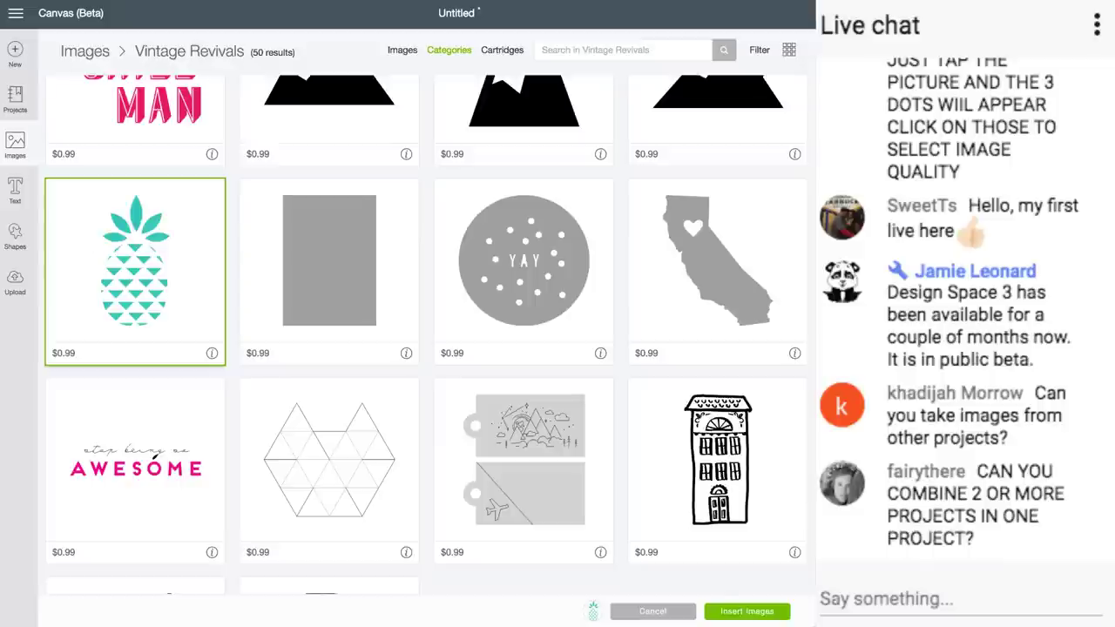
Step: Select the pineapple image and insert it onto the canvas
click(136, 272)
click(136, 272)
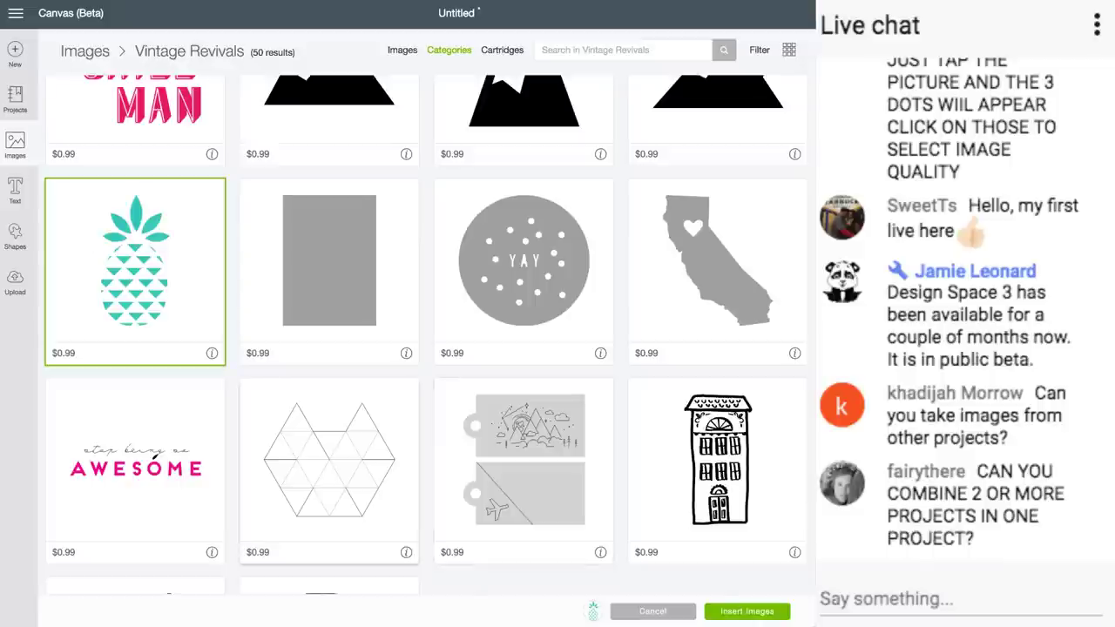
click(746, 612)
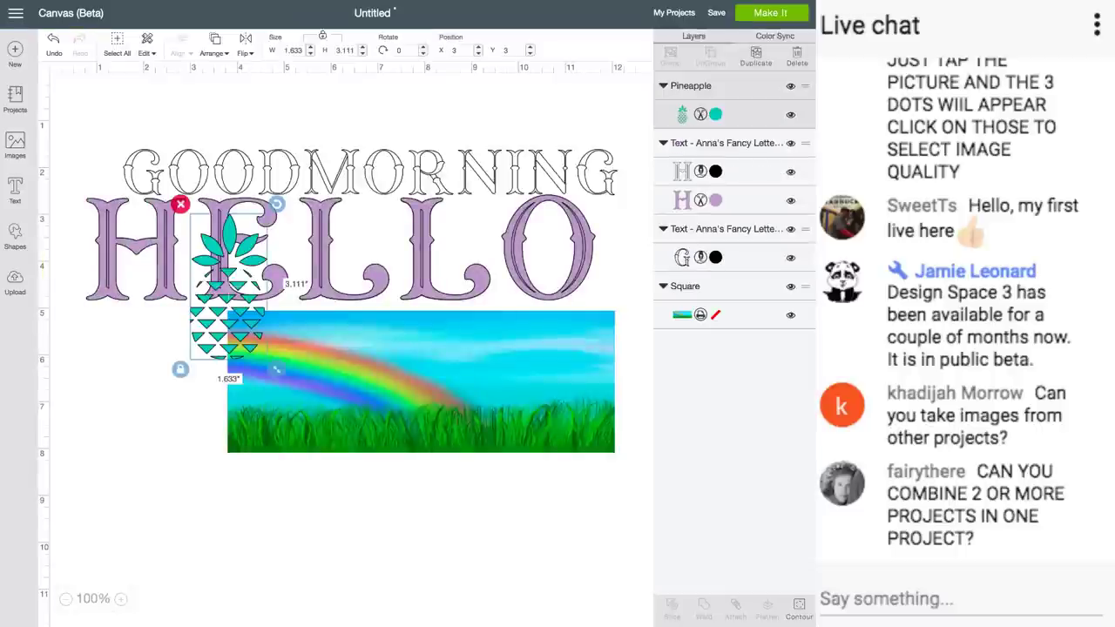
Step: Reopen the Vintage Revivals images, review the pineapple's purchase confirmation and its password field, and close it without authorizing
click(15, 145)
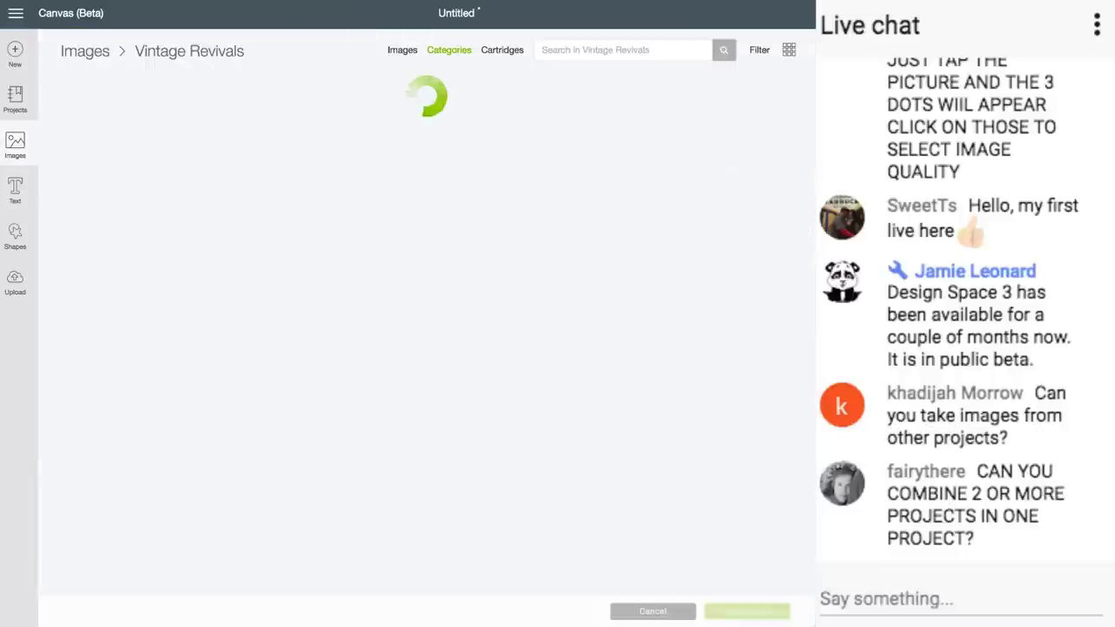
scroll(427, 335, down, 15)
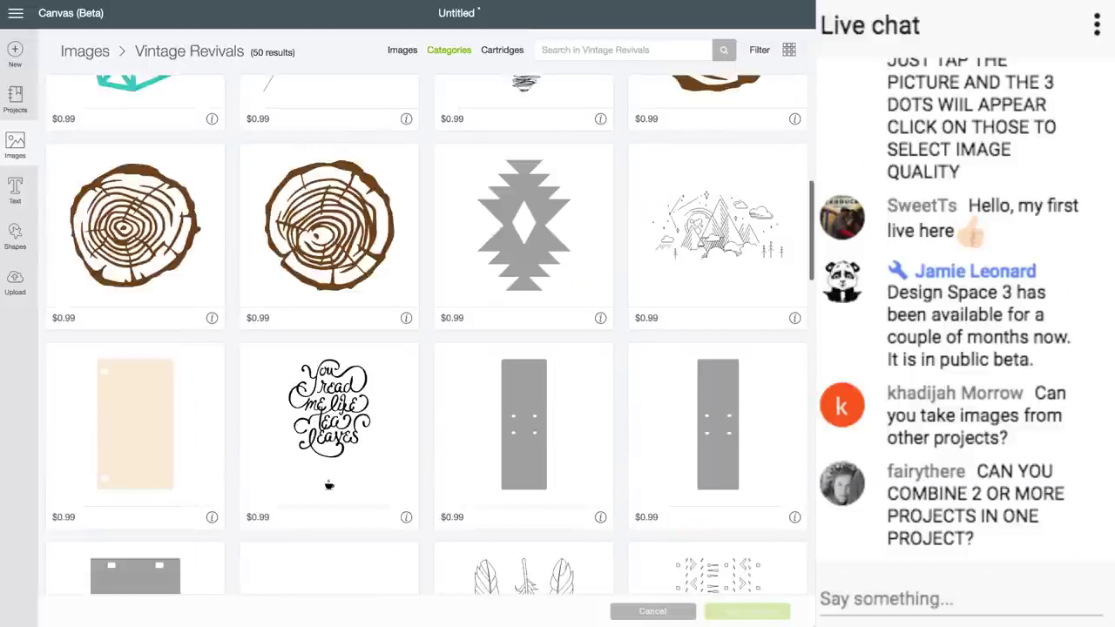
scroll(427, 335, down, 5)
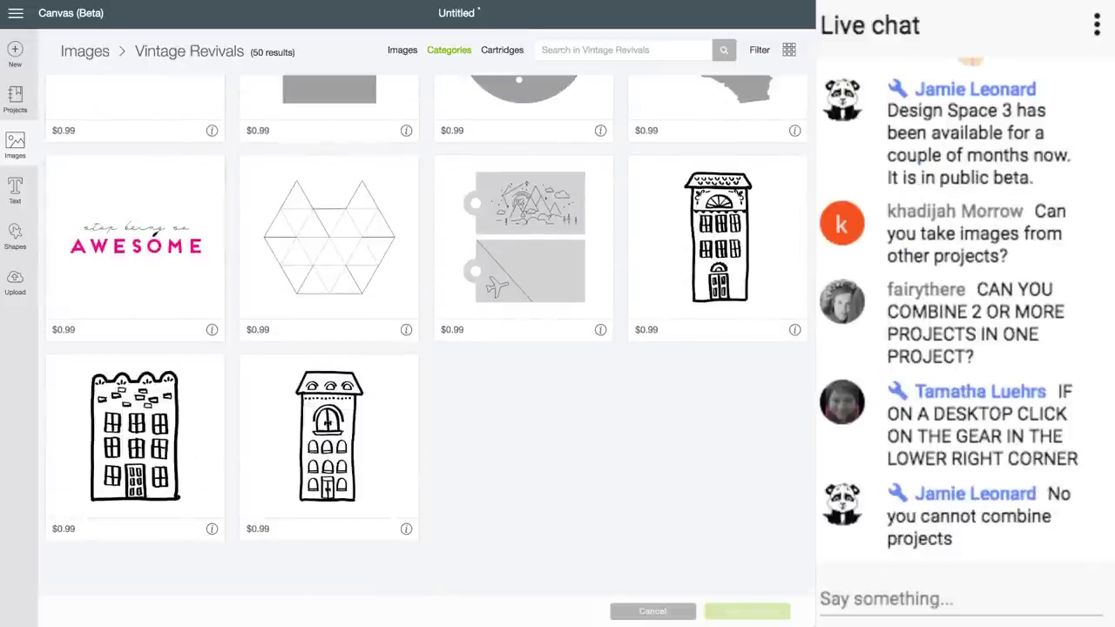
scroll(135, 267, up, 3)
click(135, 267)
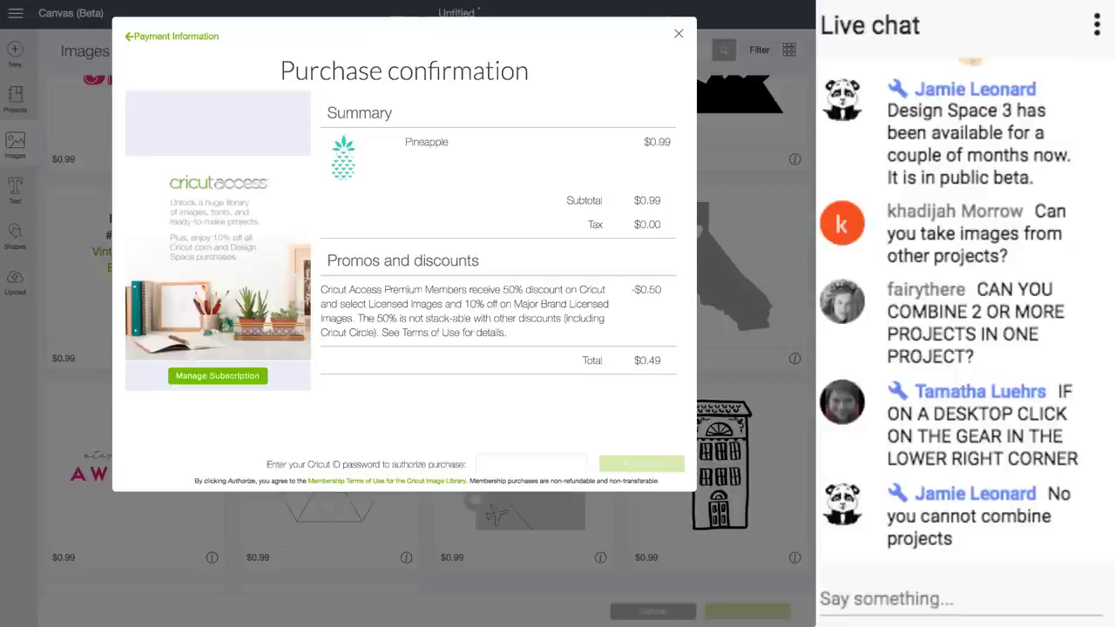
click(531, 464)
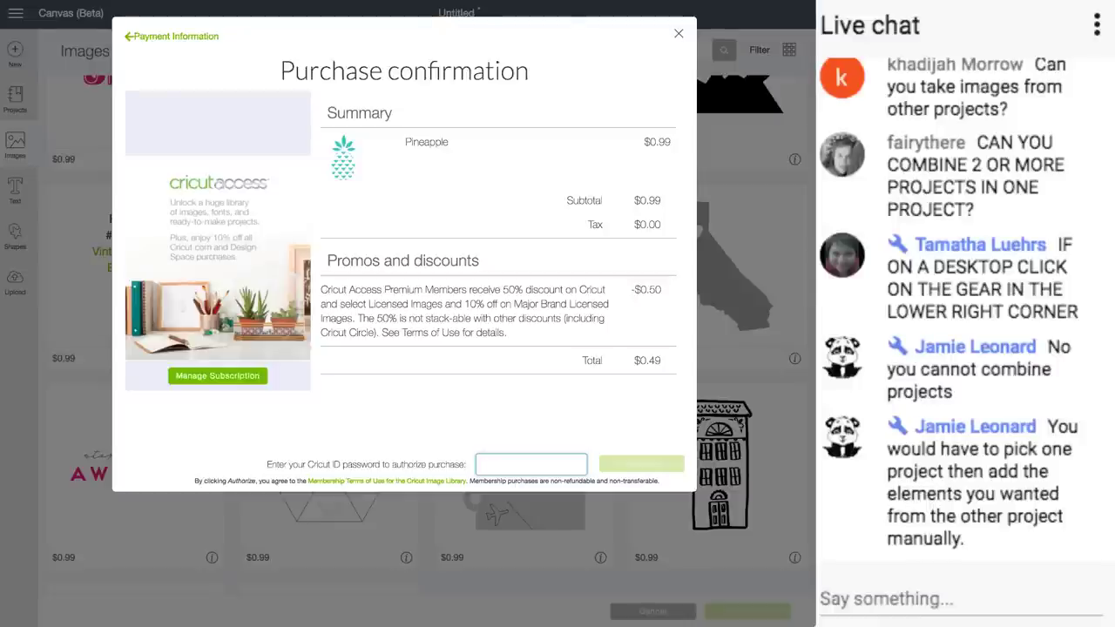
click(679, 34)
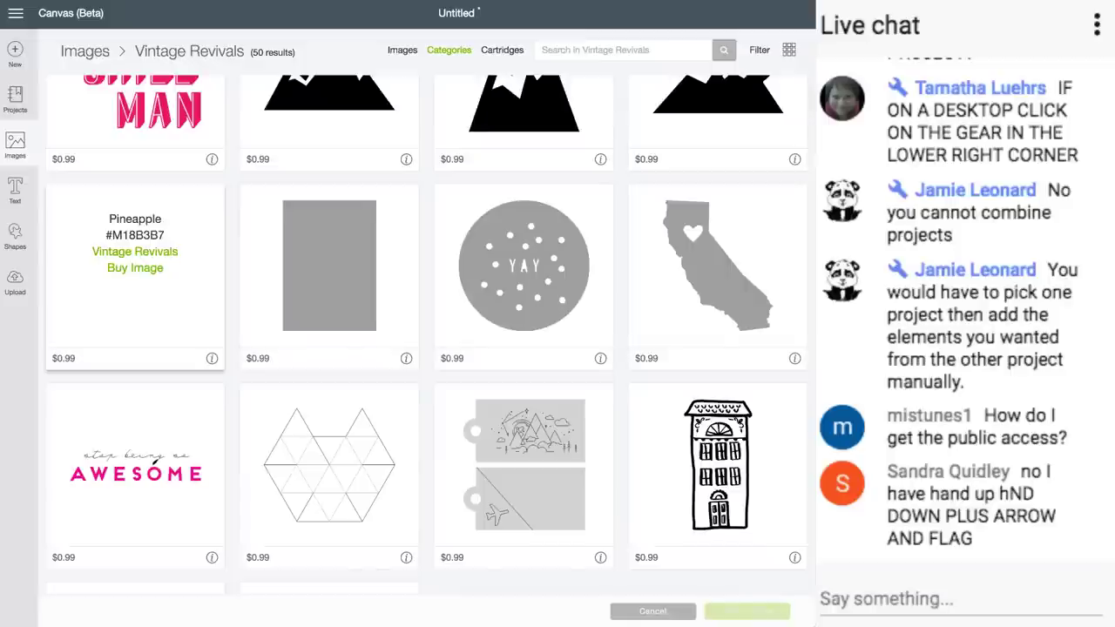
Step: Try to authorize the pineapple purchase by entering the Cricut ID password, and leave the purchase confirmation
click(135, 268)
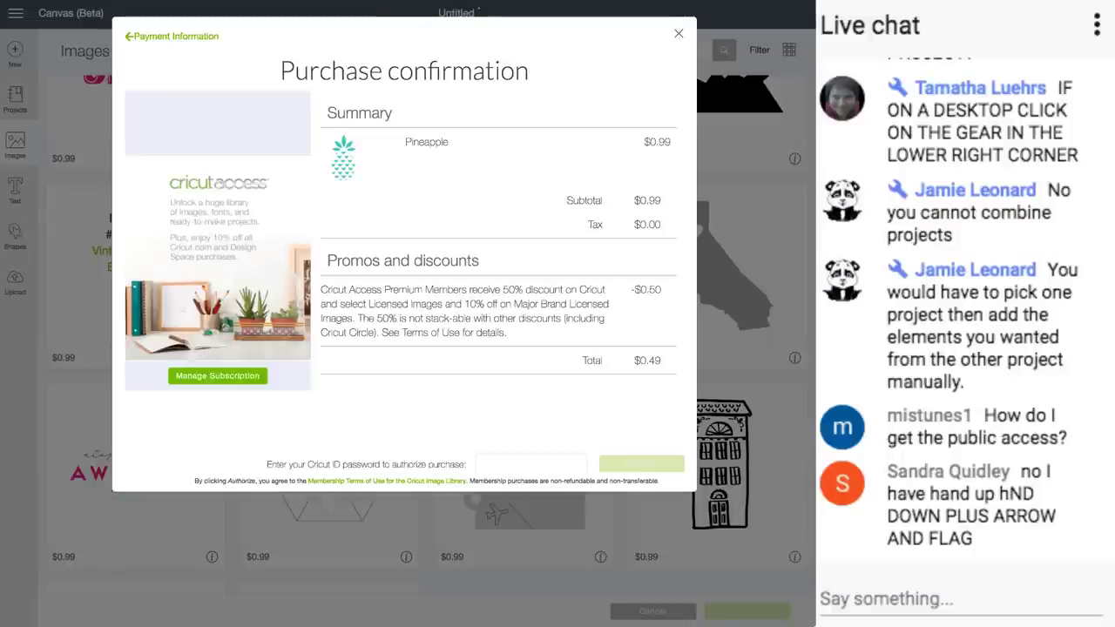
click(531, 465)
text(•••••)
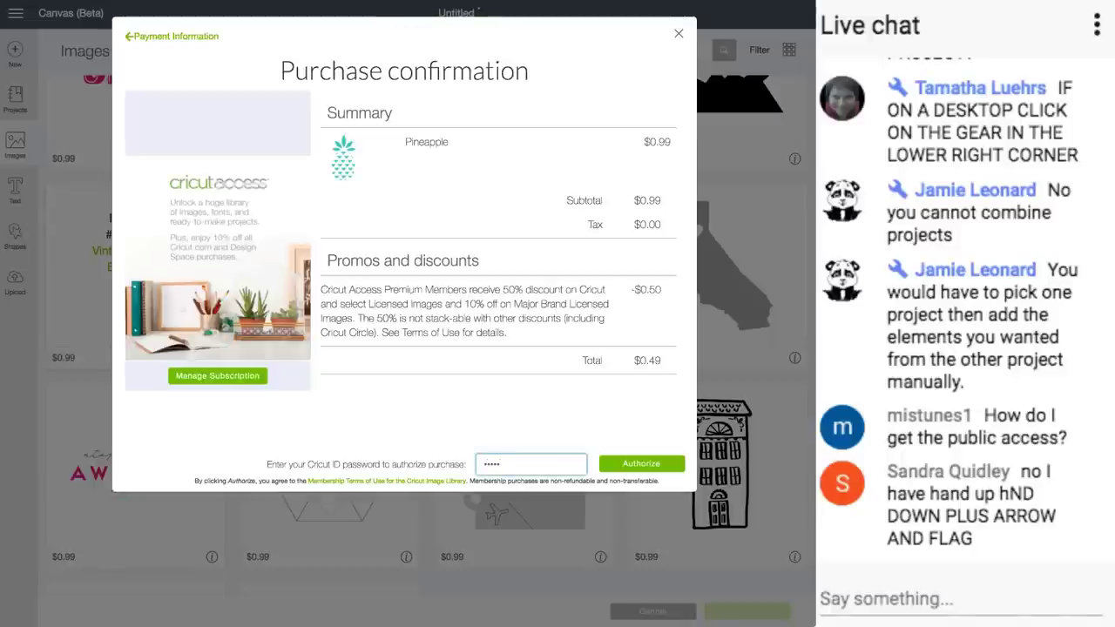
text(•••)
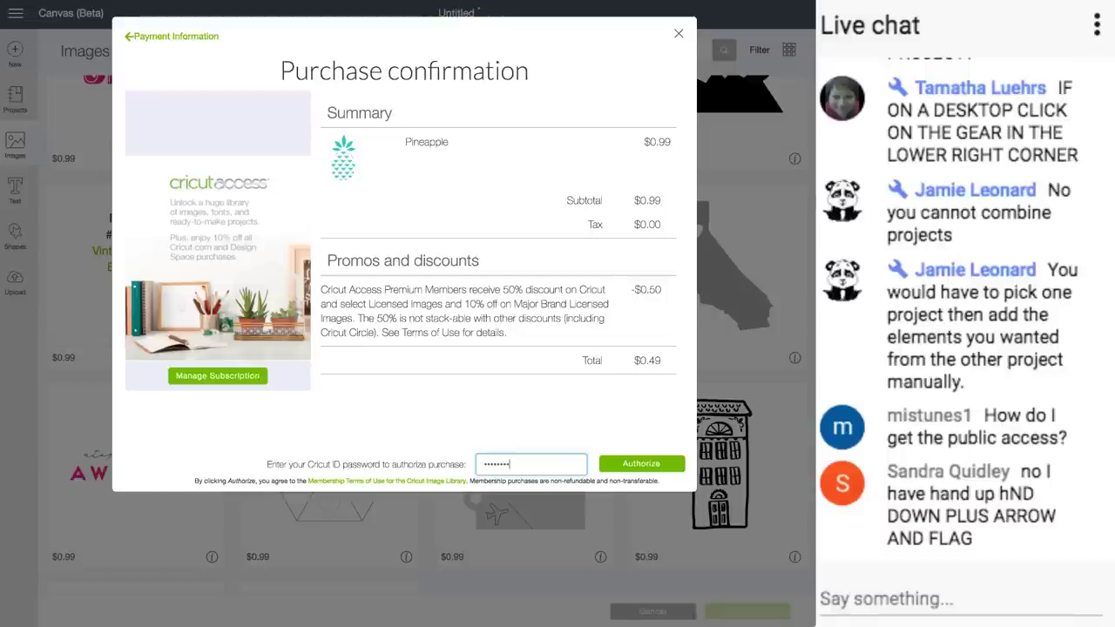
key(Return)
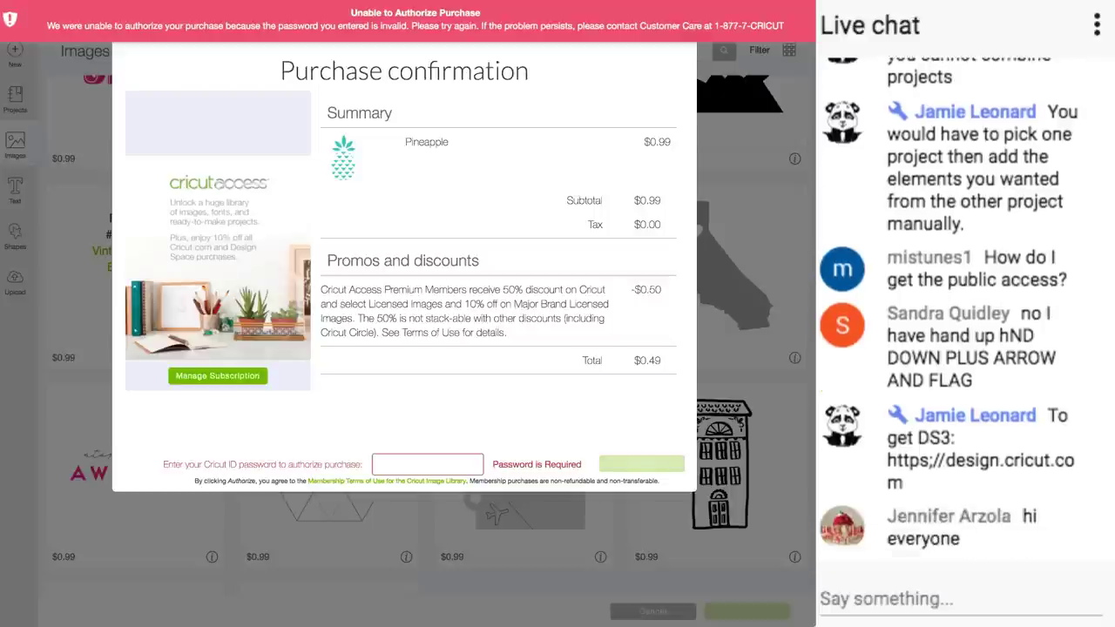
key(Escape)
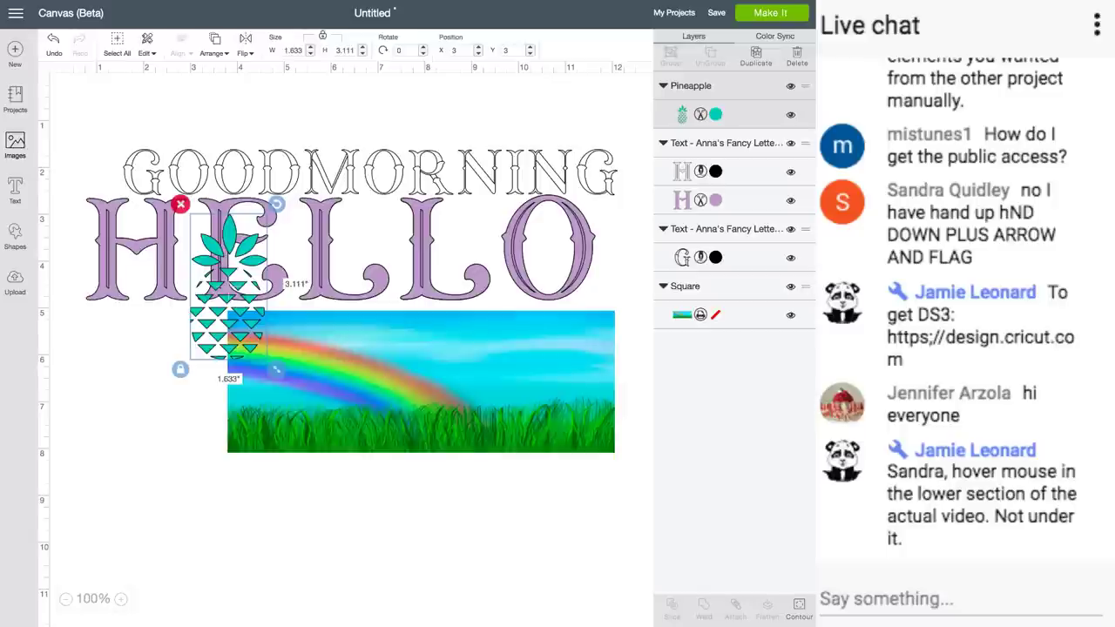
Step: Reopen the image library and return from Vintage Revivals to the categories overview
click(14, 145)
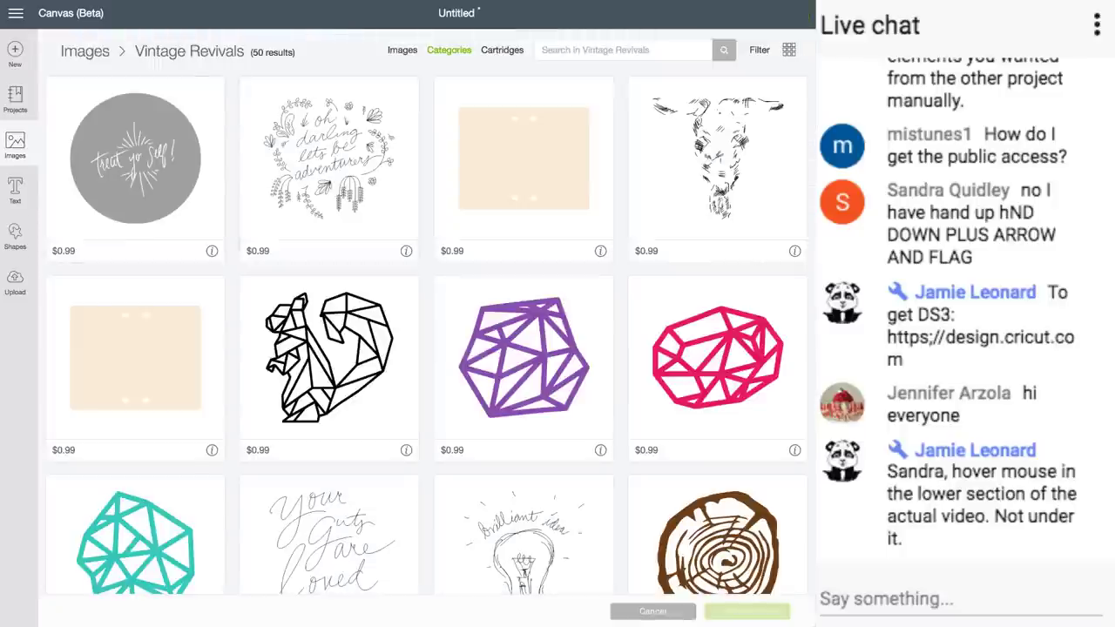
click(448, 51)
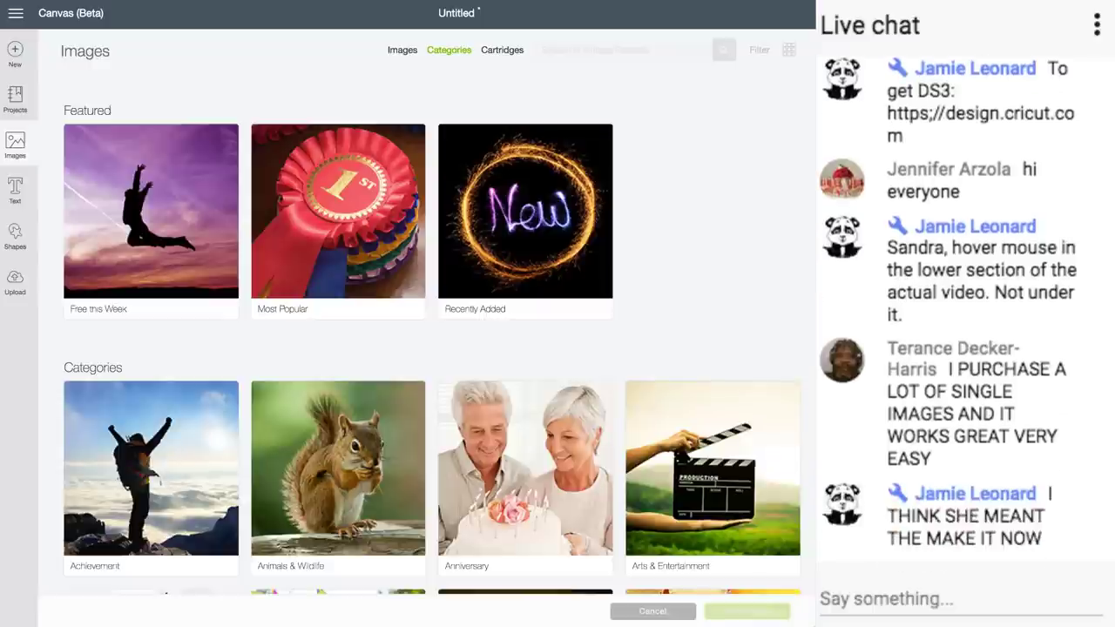
scroll(439, 336, down, 1)
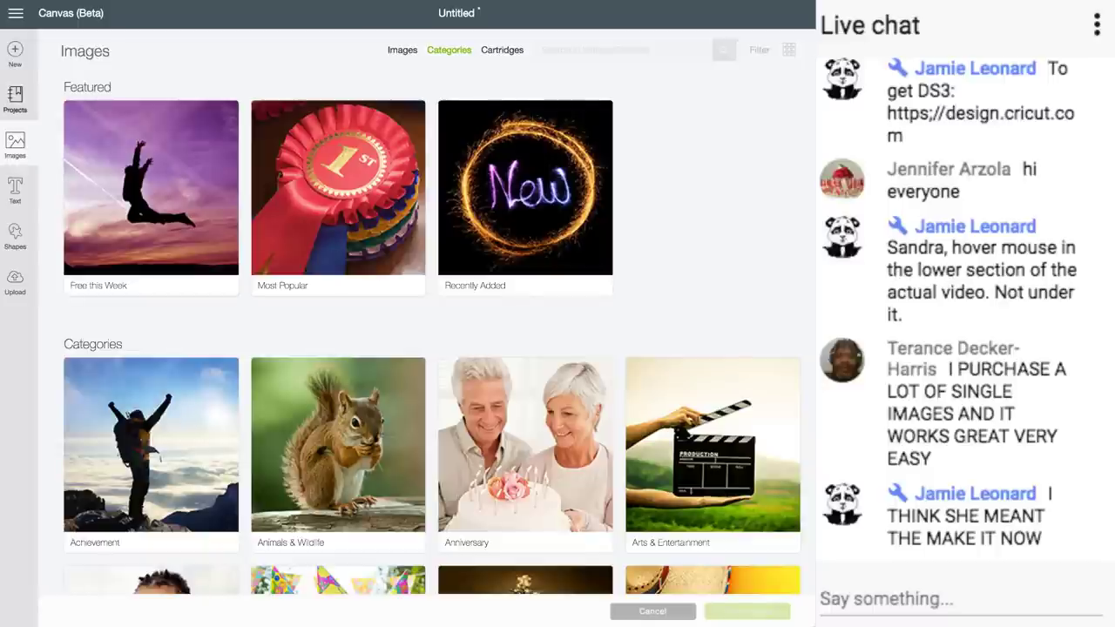
Step: Open the Golf Cart Onesie project for customizing, replacing the unsaved project on the canvas
click(15, 98)
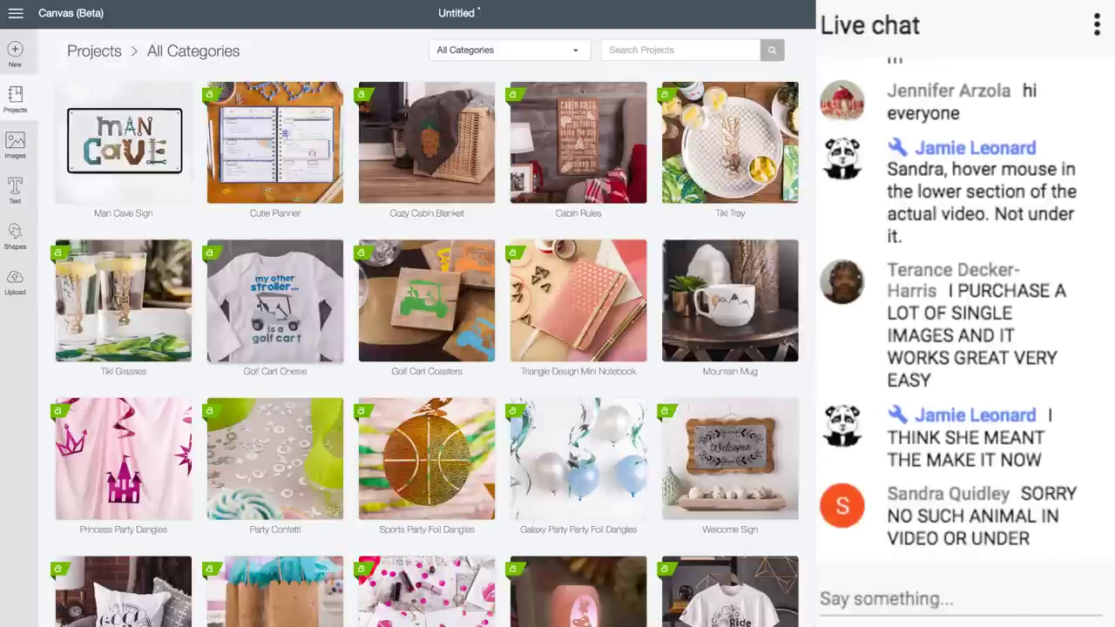
click(276, 302)
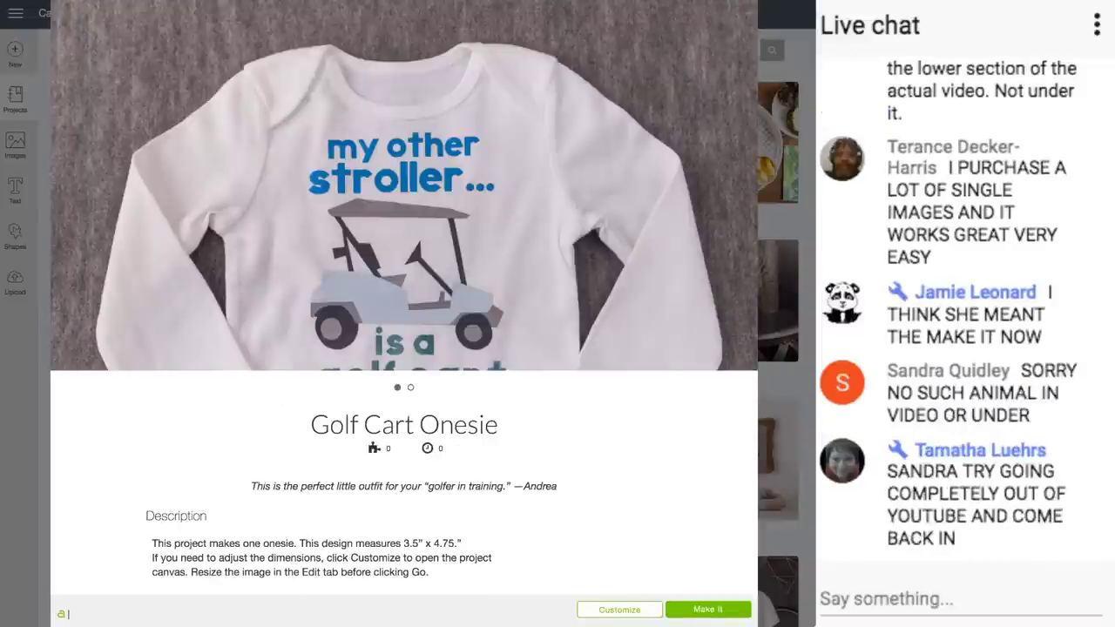
click(619, 610)
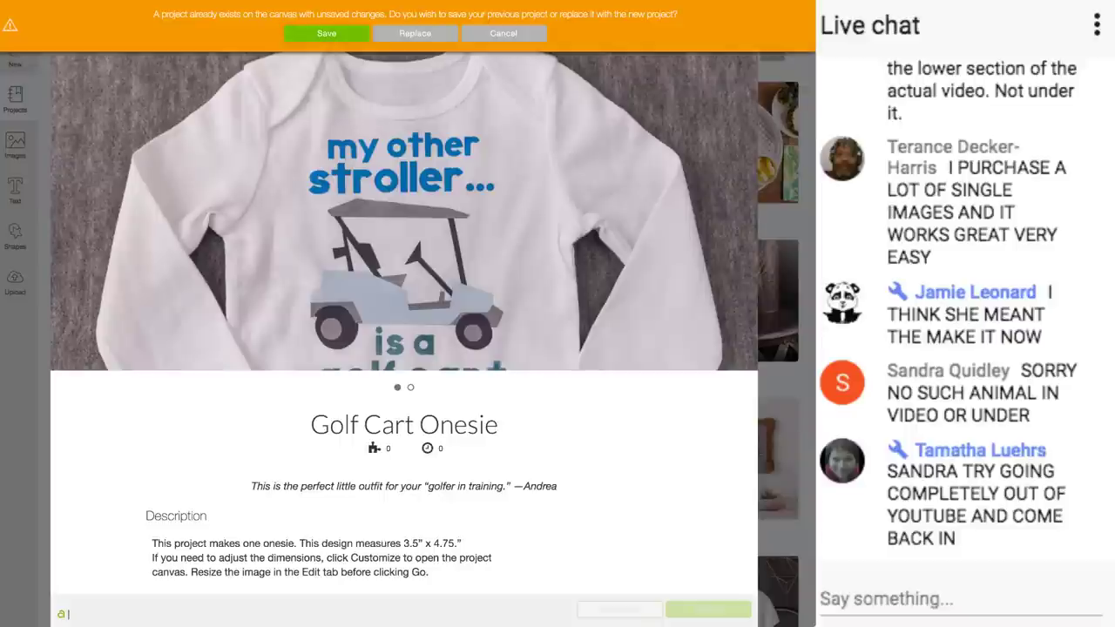
click(416, 33)
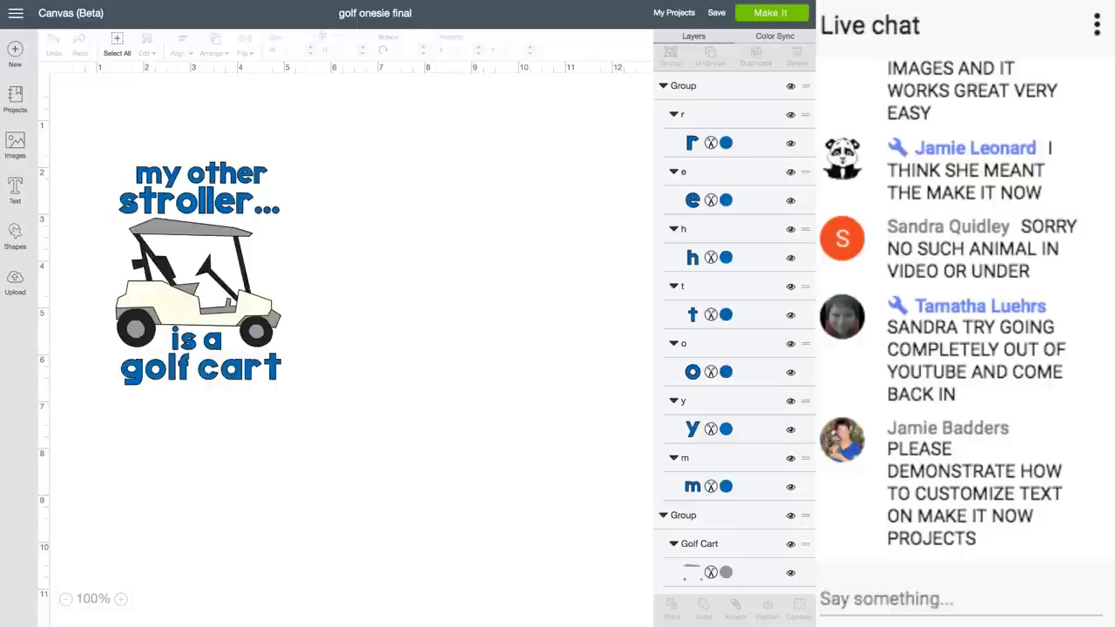
Step: Move the "my other" text group slightly, to about X 1.88, Y 1.84
click(217, 197)
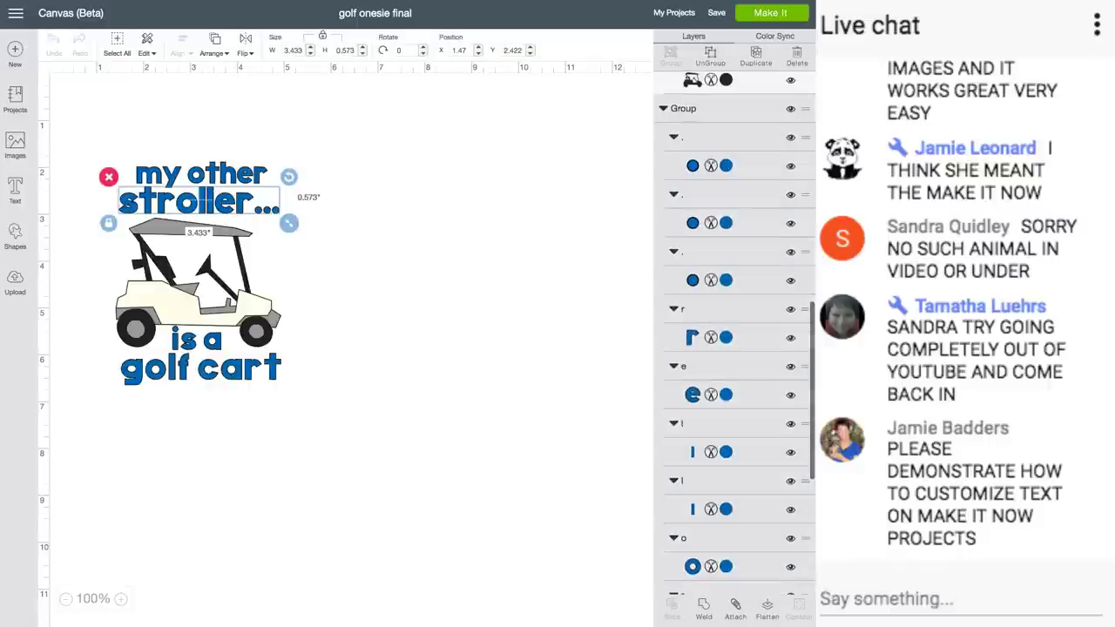
drag(206, 175, 210, 170)
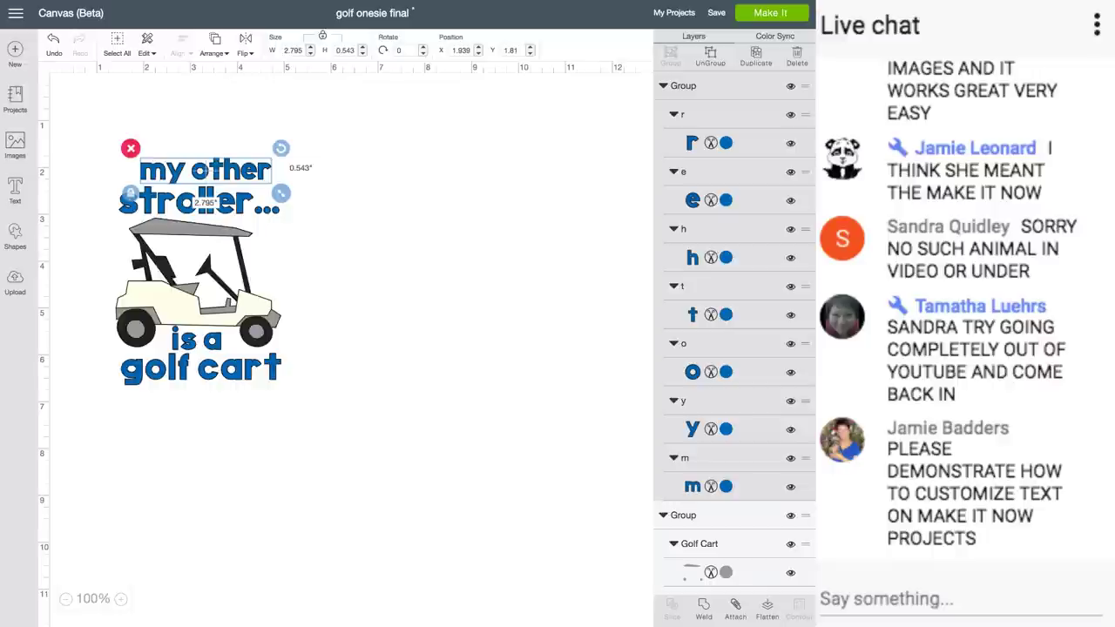
drag(209, 170, 199, 172)
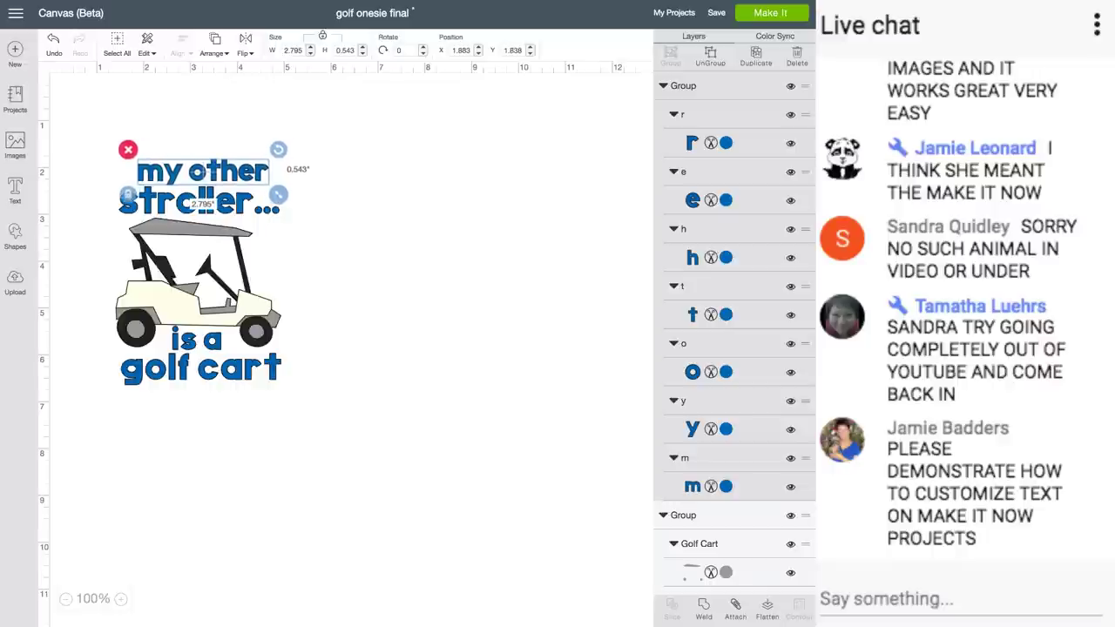
Step: Select the "stroller..." text group for comparison and open the "golf cart" text for editing
click(199, 201)
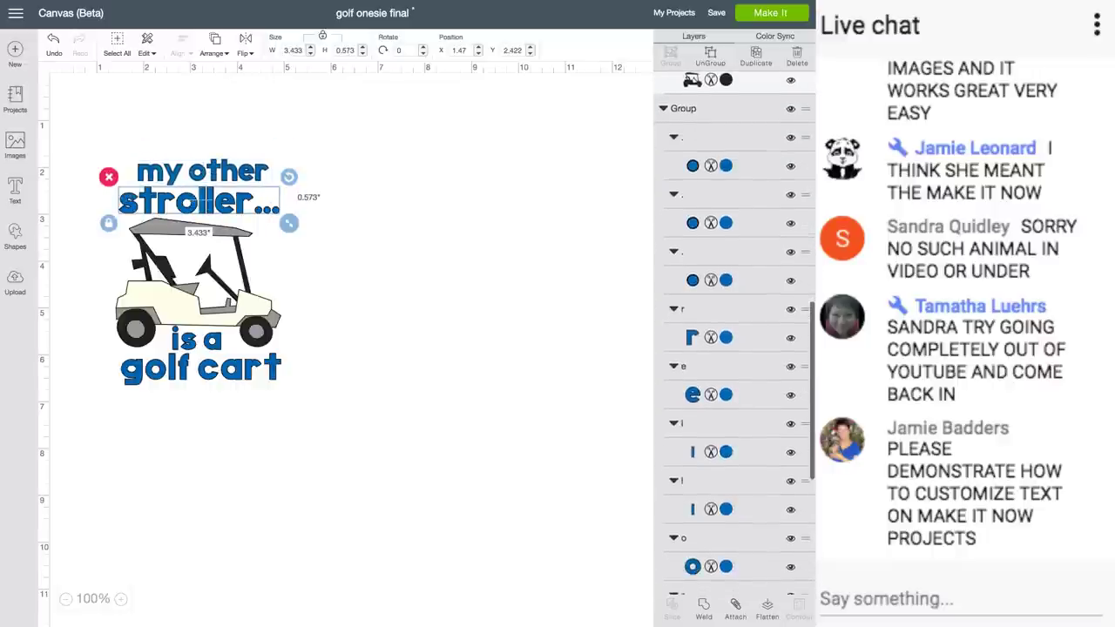
click(200, 368)
double_click(200, 368)
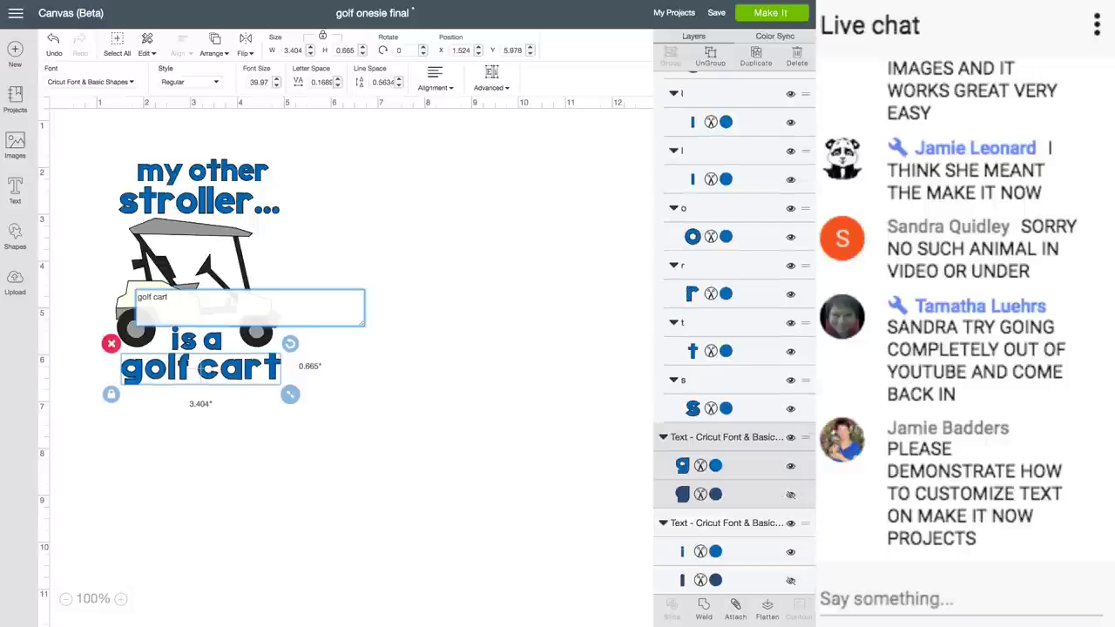
Step: Ungroup the "my other" text and check its separate h and t letter layers
click(200, 172)
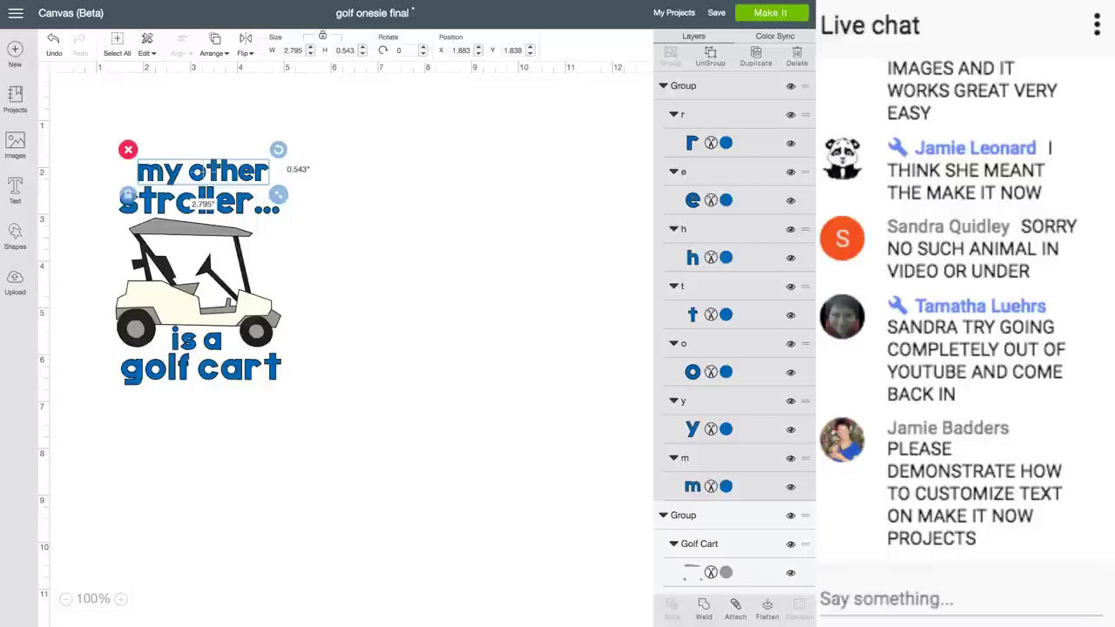
click(710, 56)
click(684, 229)
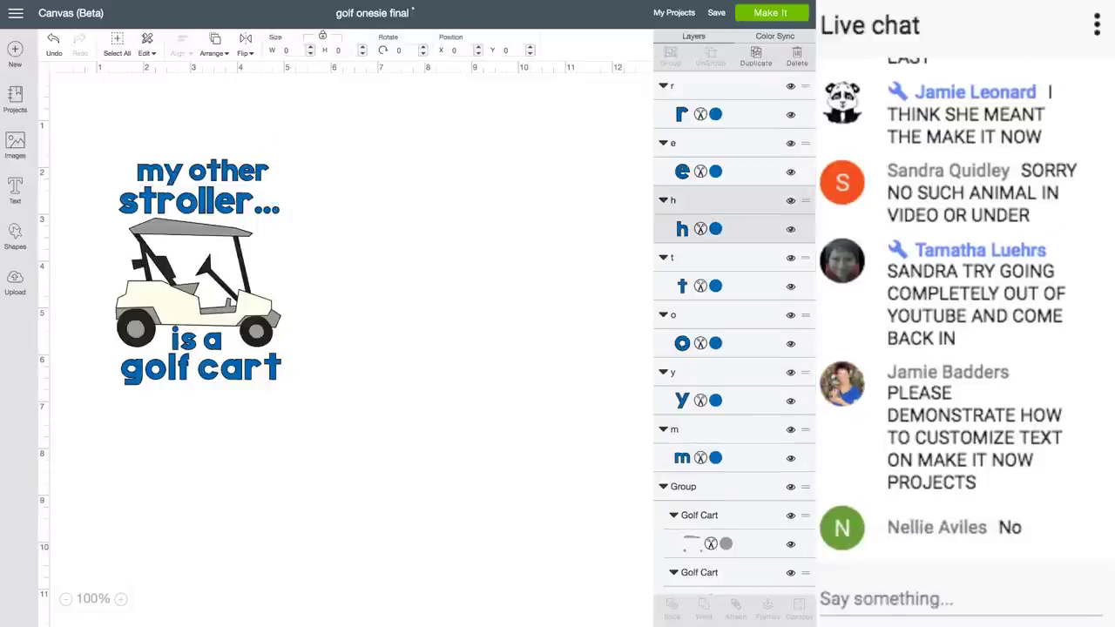
scroll(684, 229, down, 2)
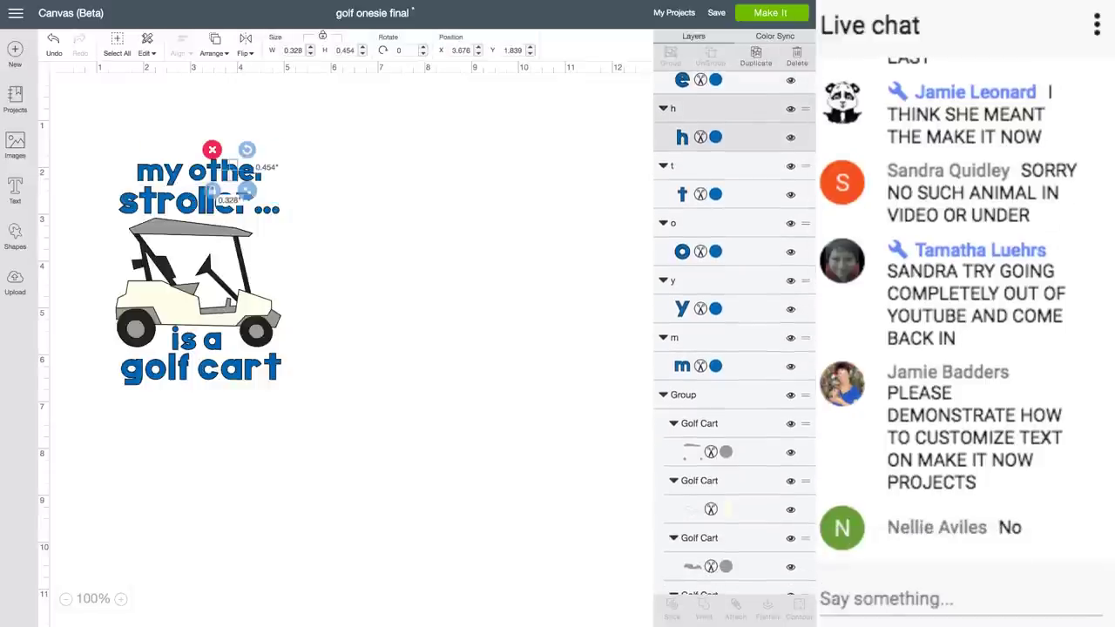
click(684, 193)
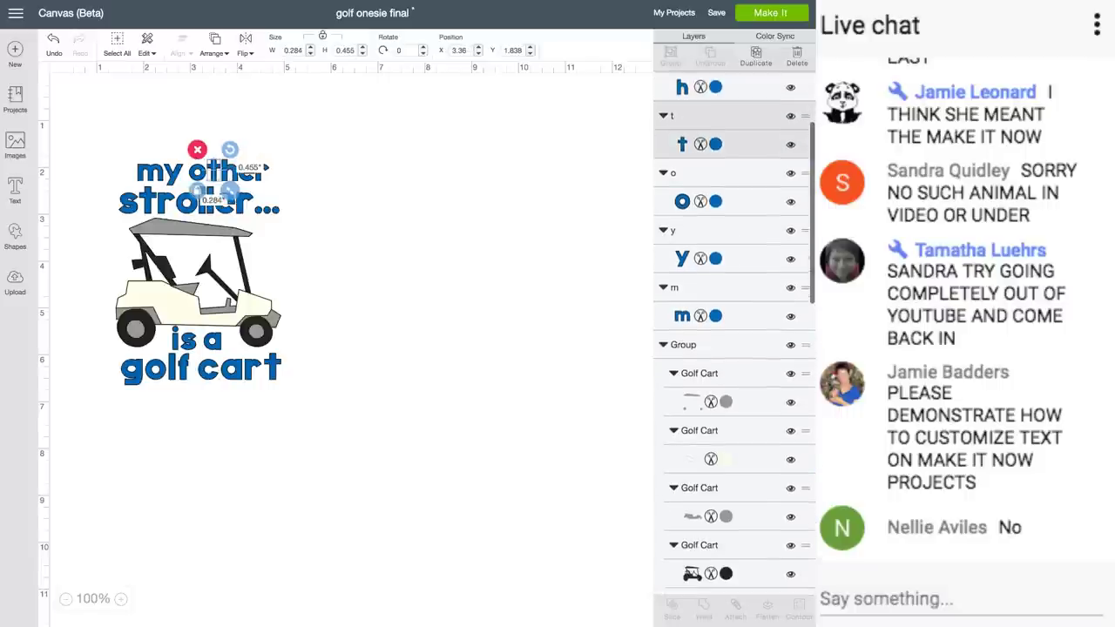
click(393, 209)
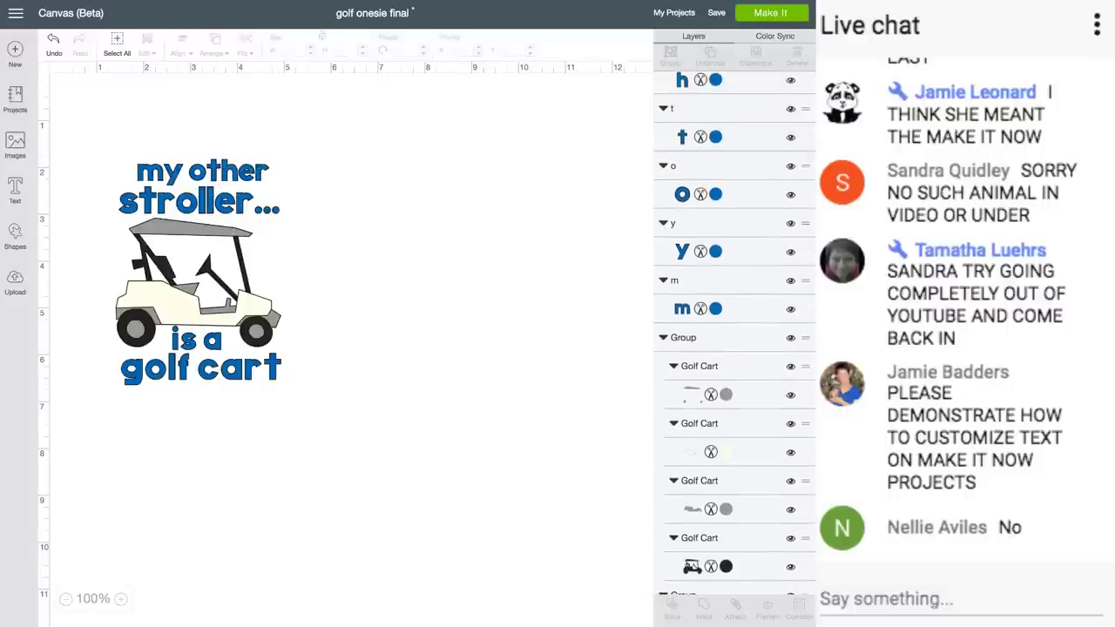
Step: Show that the "golf cart" line is editable text by opening and closing its text editor
double_click(200, 370)
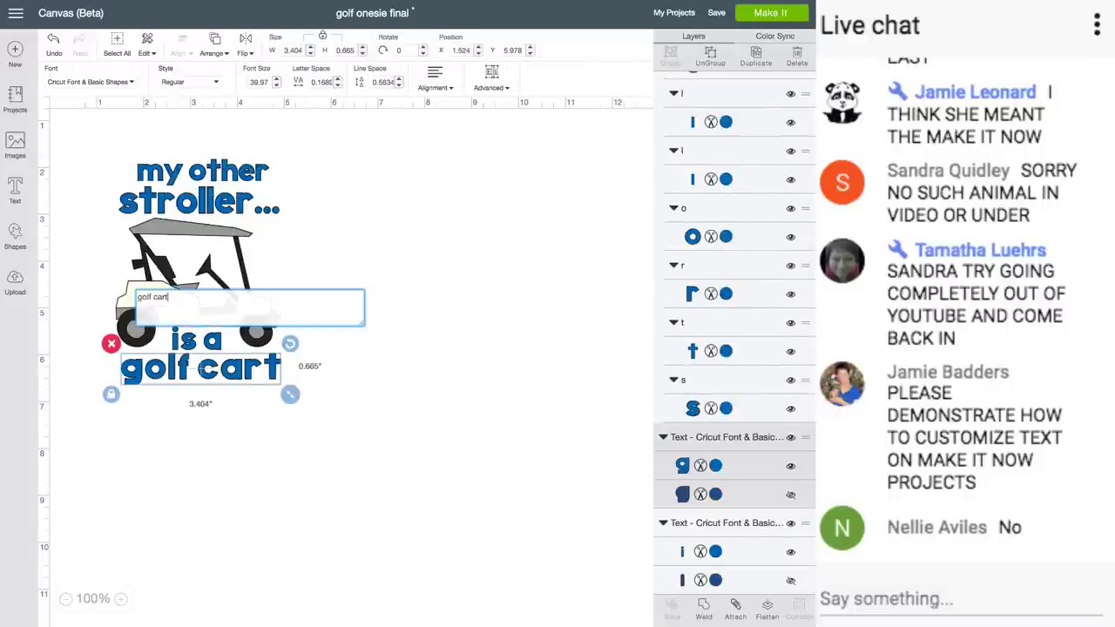
key(Escape)
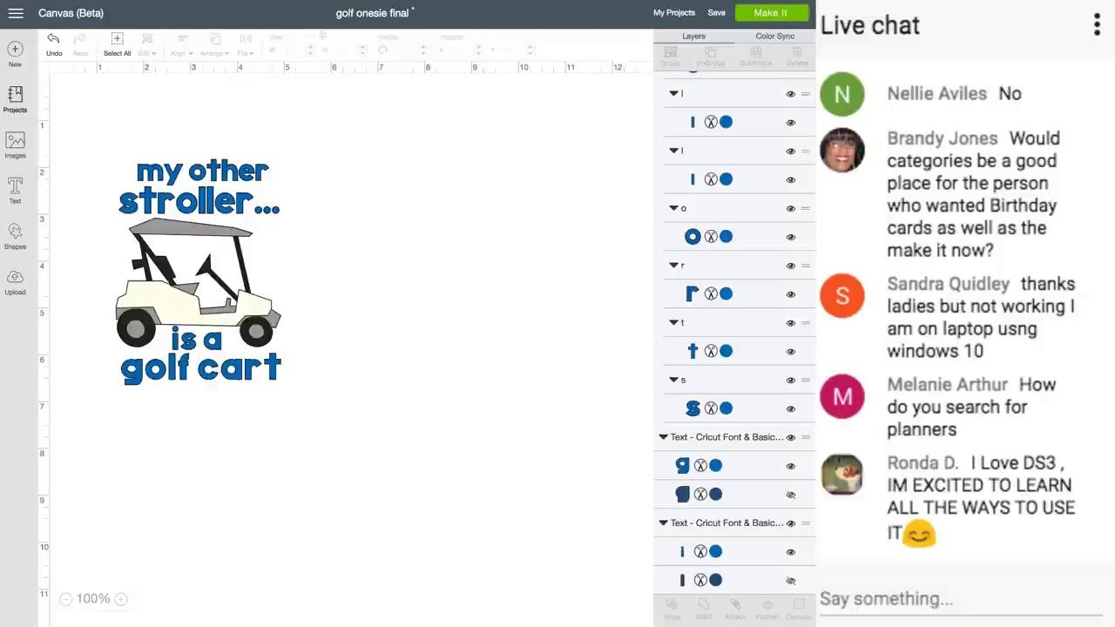
Step: Open the image categories and look through the Birthday category's images
click(15, 145)
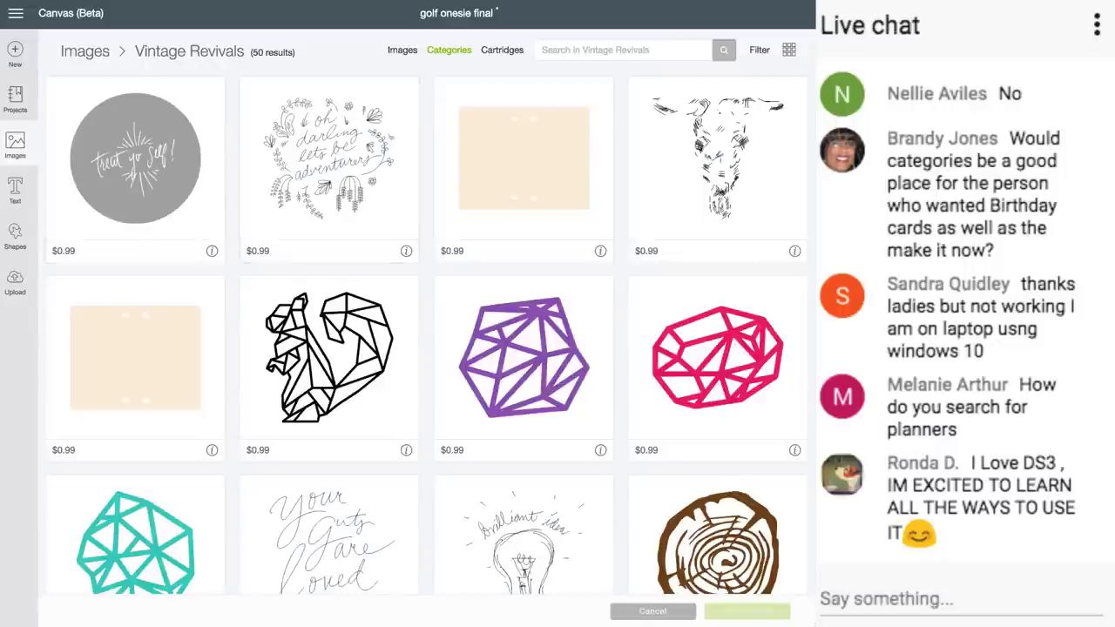
click(449, 51)
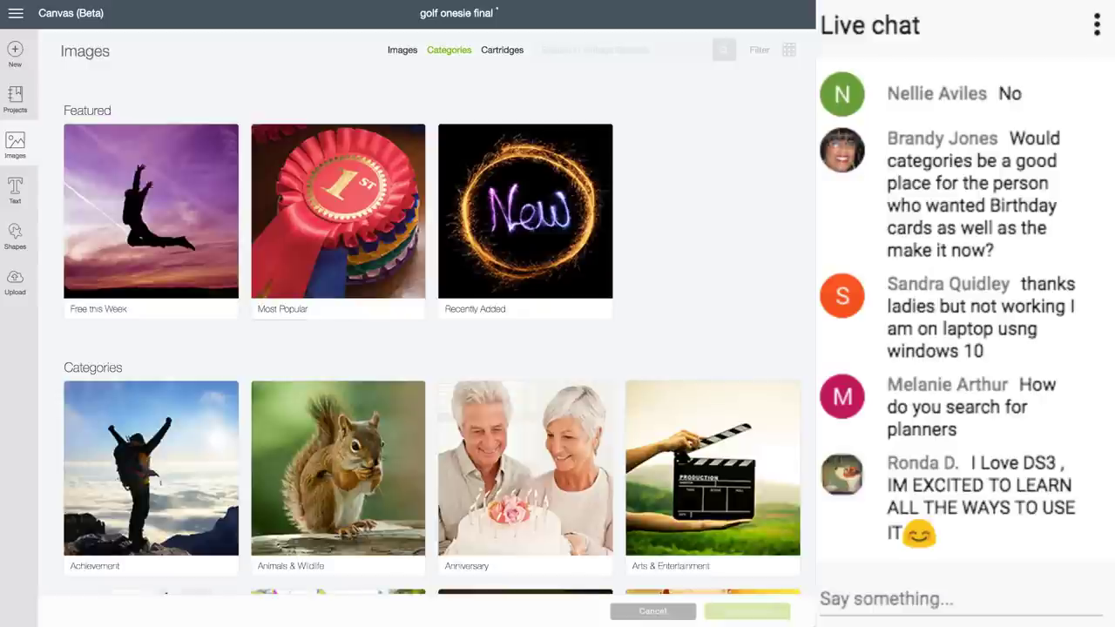
scroll(431, 335, down, 3)
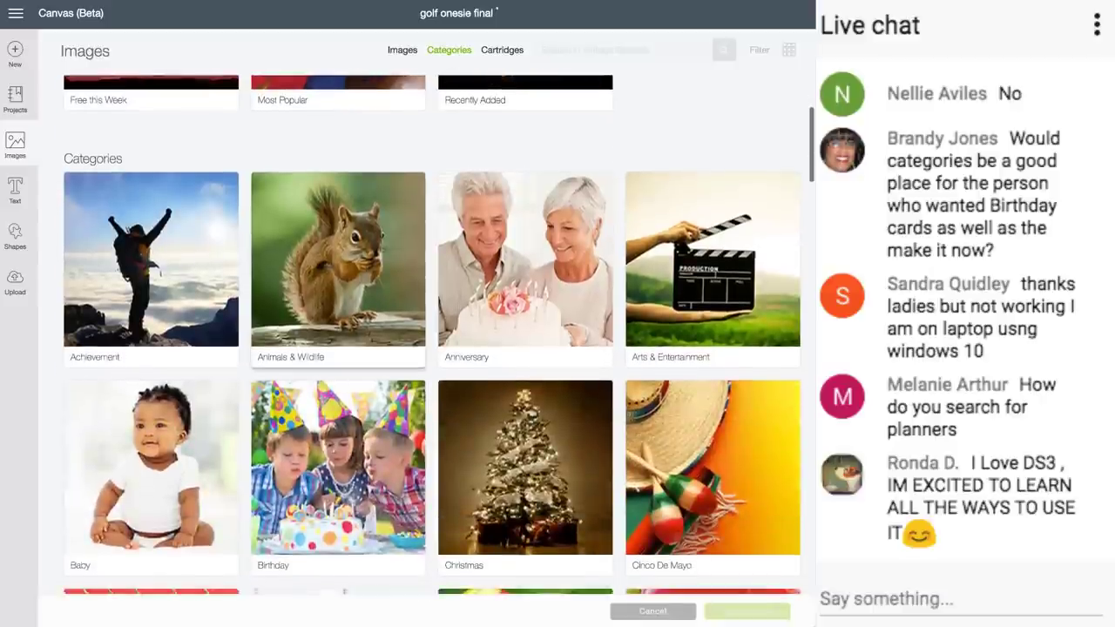
scroll(339, 331, down, 1)
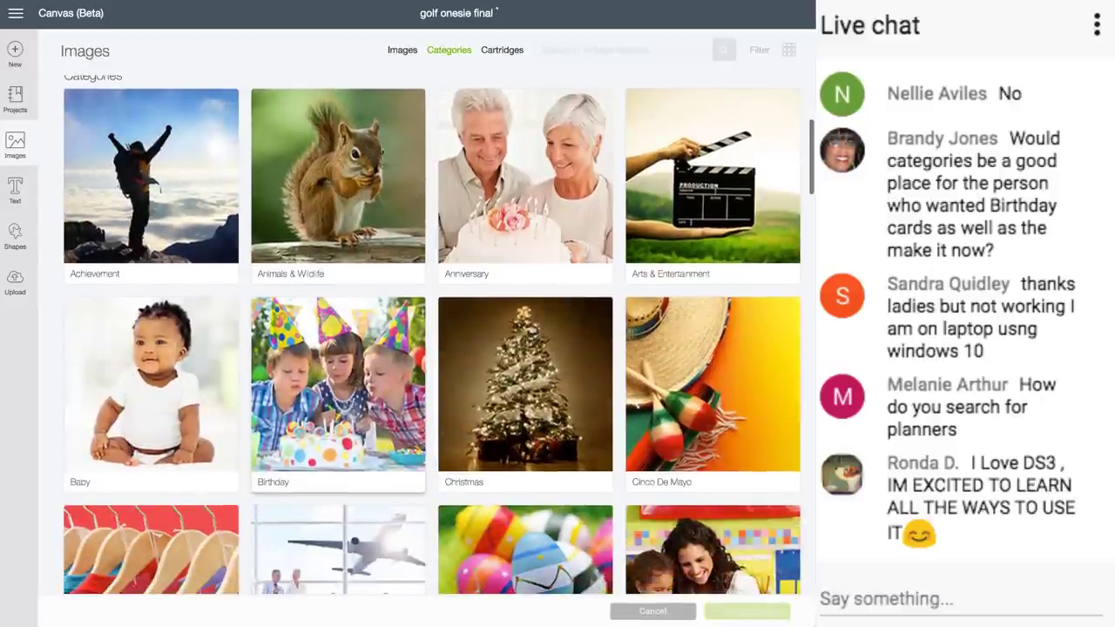
scroll(338, 384, down, 1)
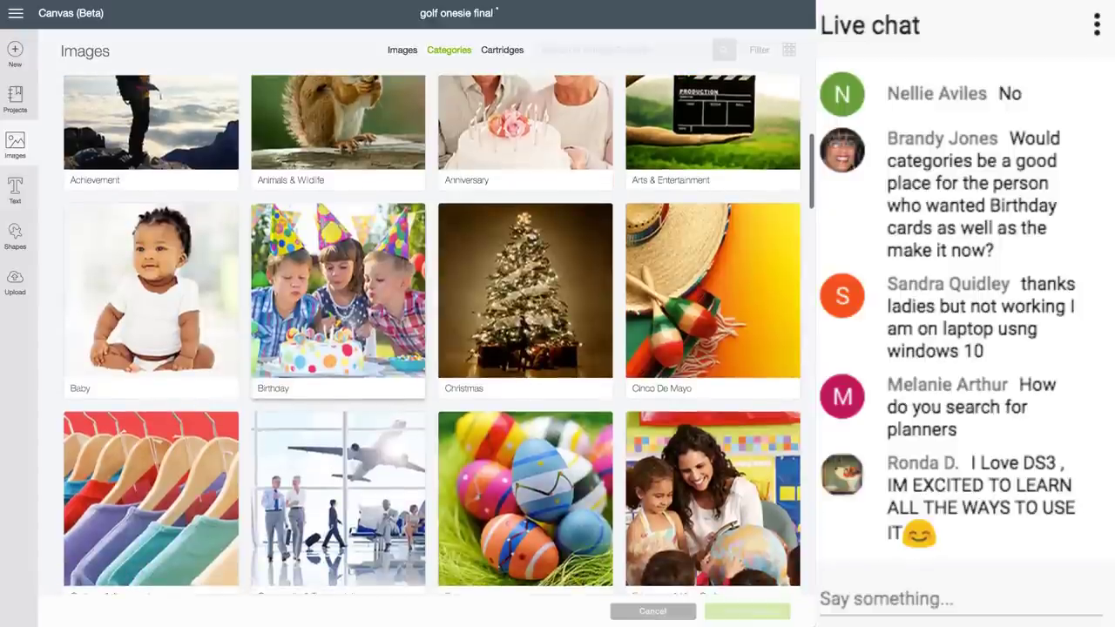
click(338, 348)
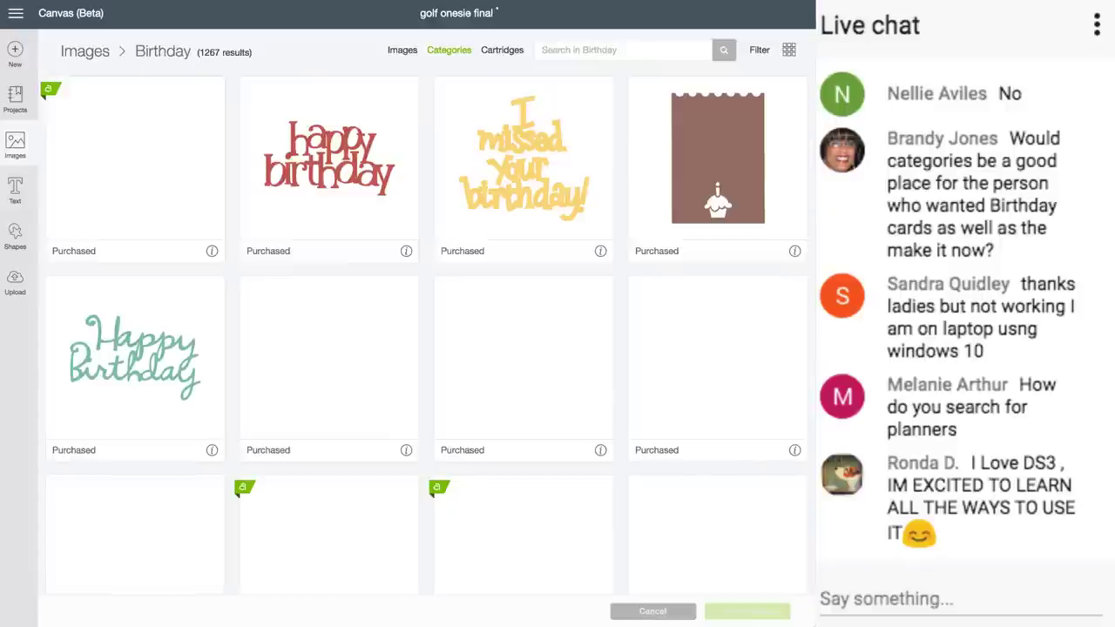
scroll(338, 349, down, 3)
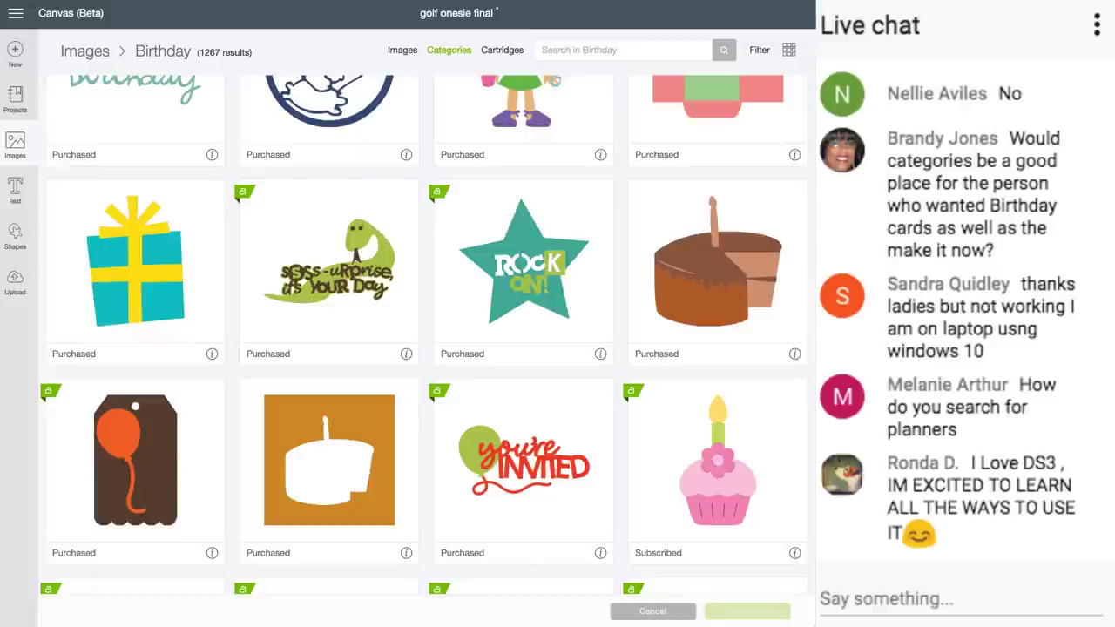
scroll(330, 157, up, 3)
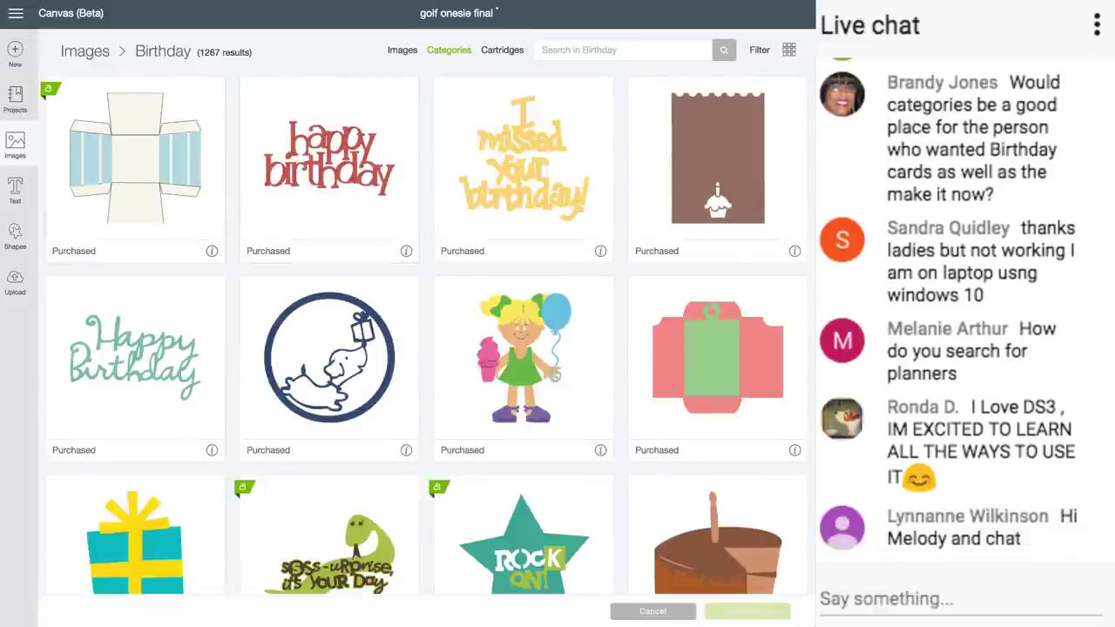
Step: Return to the image categories, browse the Wedding category's images, and leave the image library without inserting anything
click(85, 52)
scroll(431, 334, down, 6)
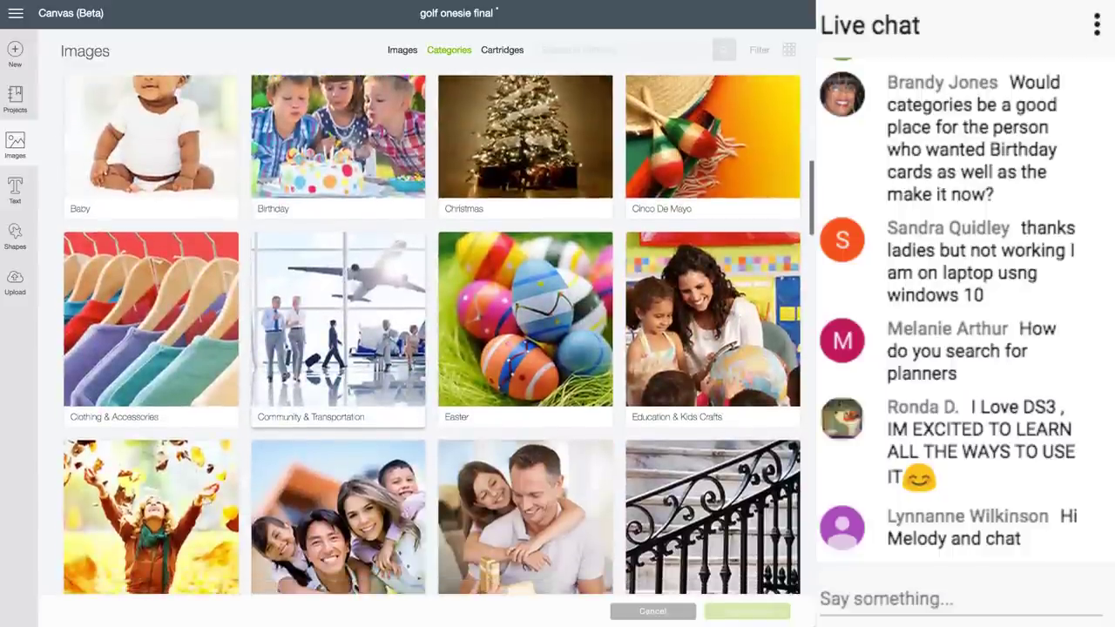
scroll(431, 334, down, 3)
scroll(431, 334, down, 4)
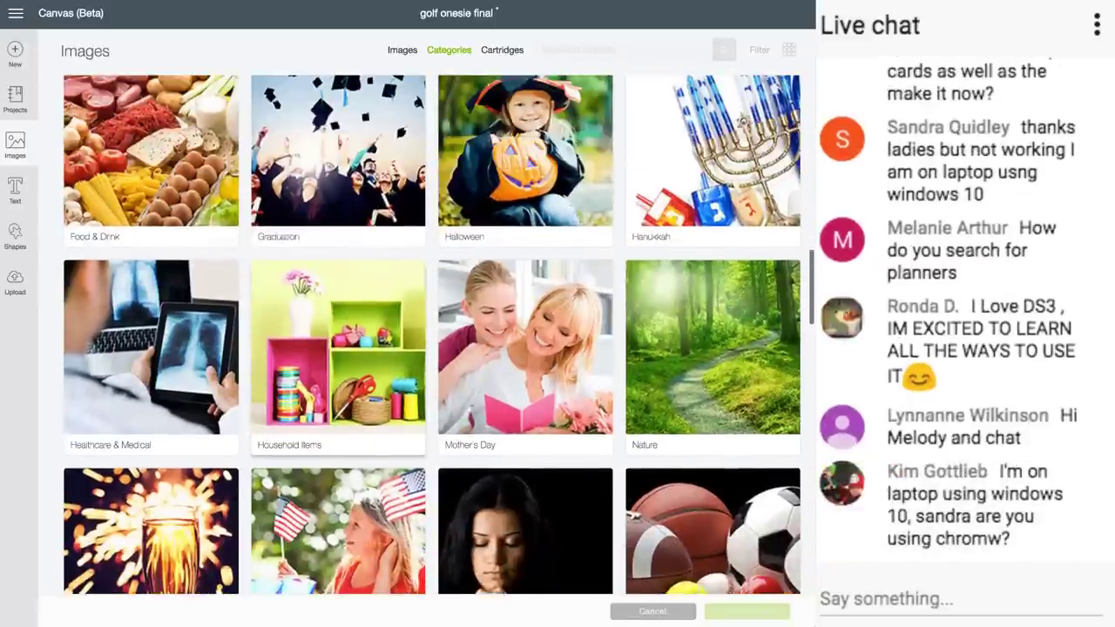
scroll(431, 334, down, 4)
scroll(431, 333, down, 10)
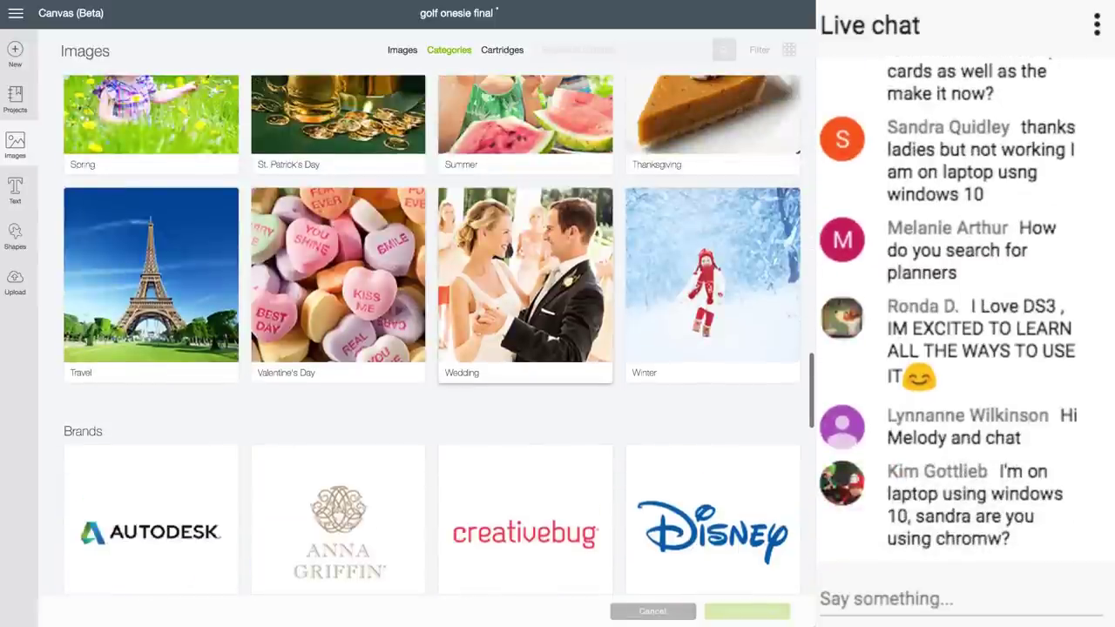
click(525, 279)
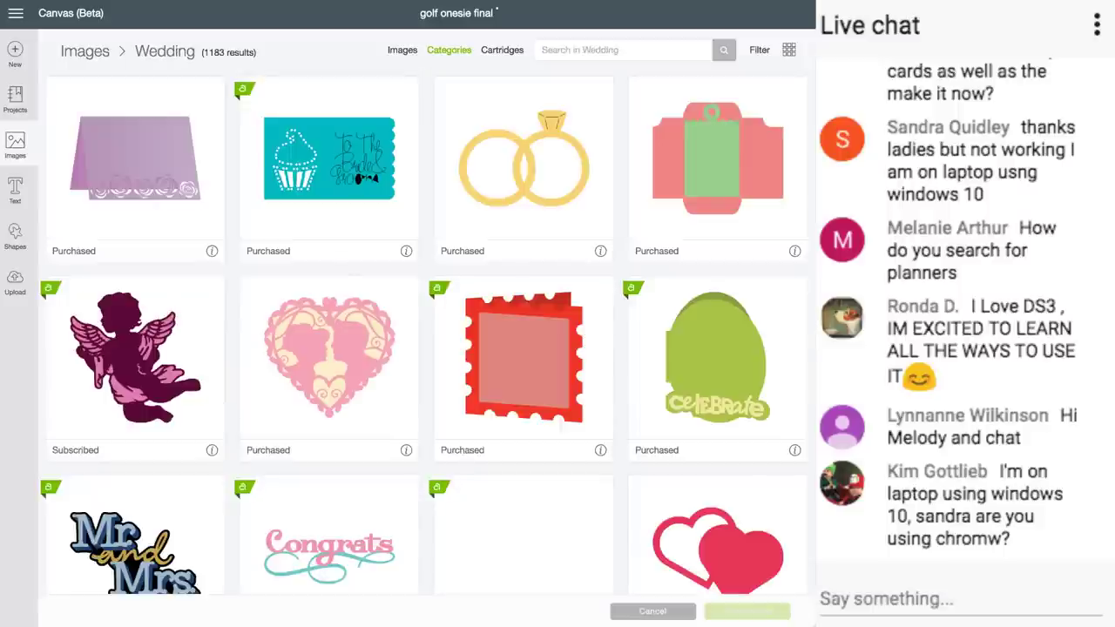
scroll(427, 335, down, 6)
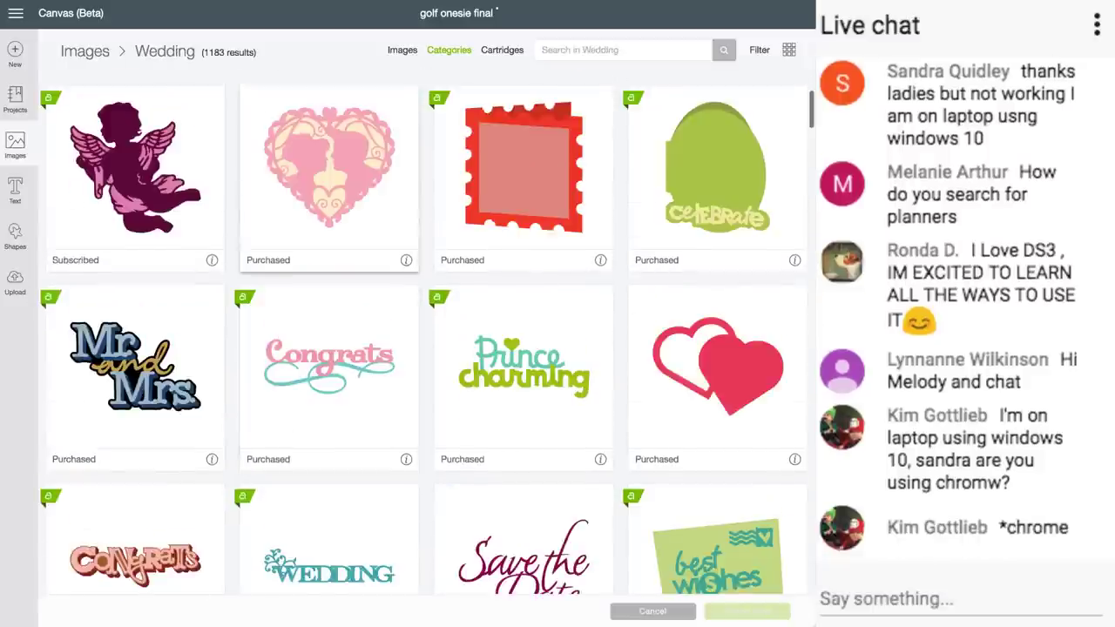
scroll(427, 335, down, 9)
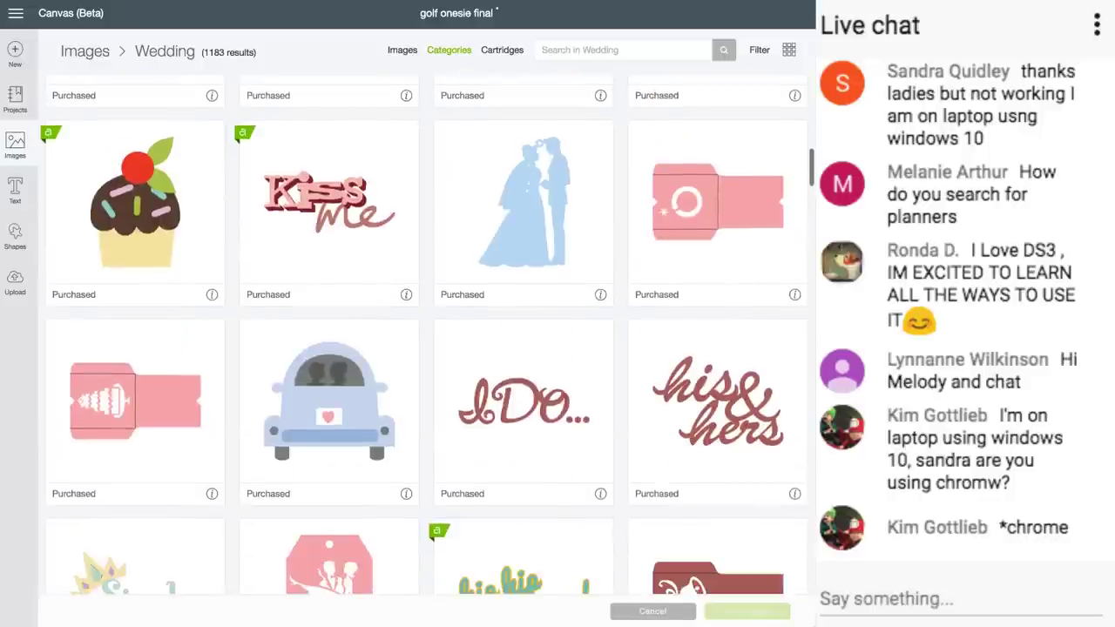
scroll(427, 336, down, 7)
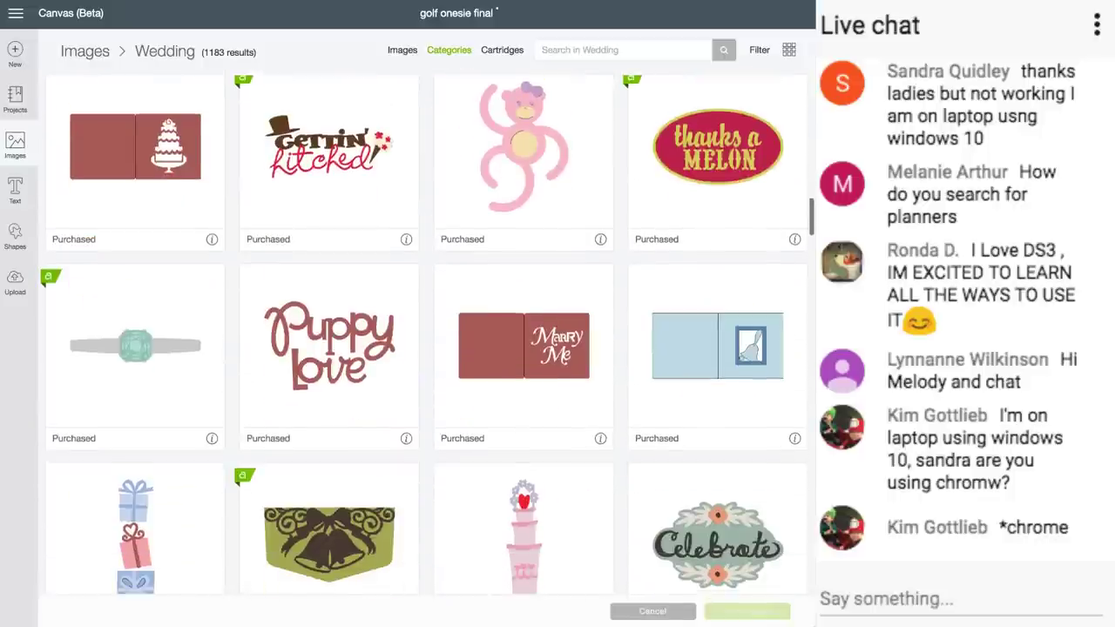
scroll(329, 165, down, 7)
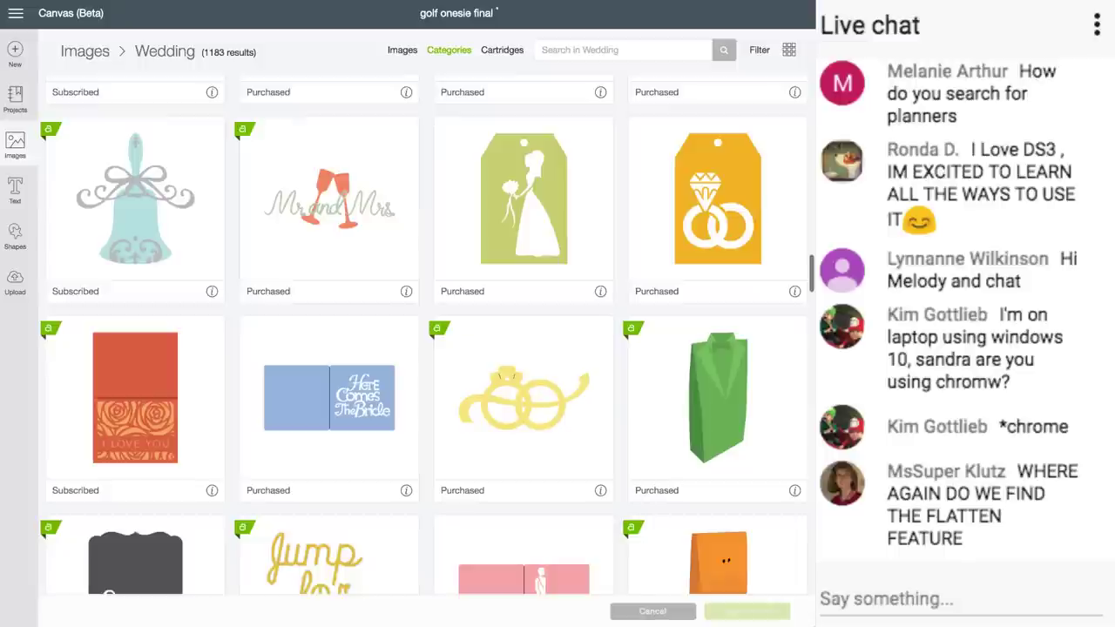
scroll(329, 218, down, 5)
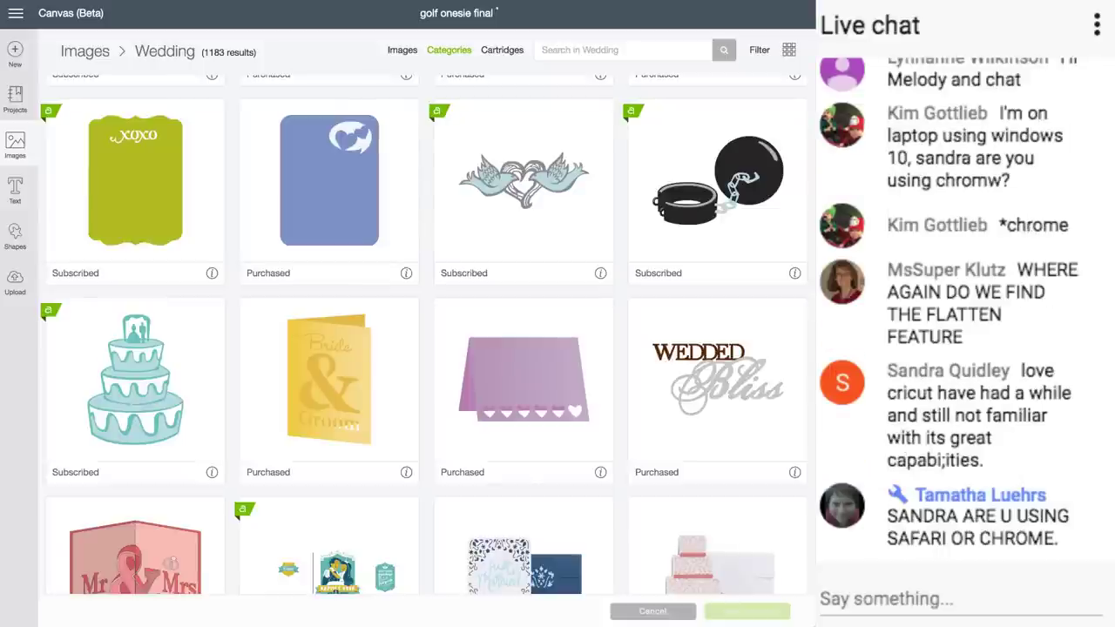
click(653, 611)
Step: Flatten the entire golf cart design, including all its text, and move it to the right on the canvas
drag(103, 134, 298, 419)
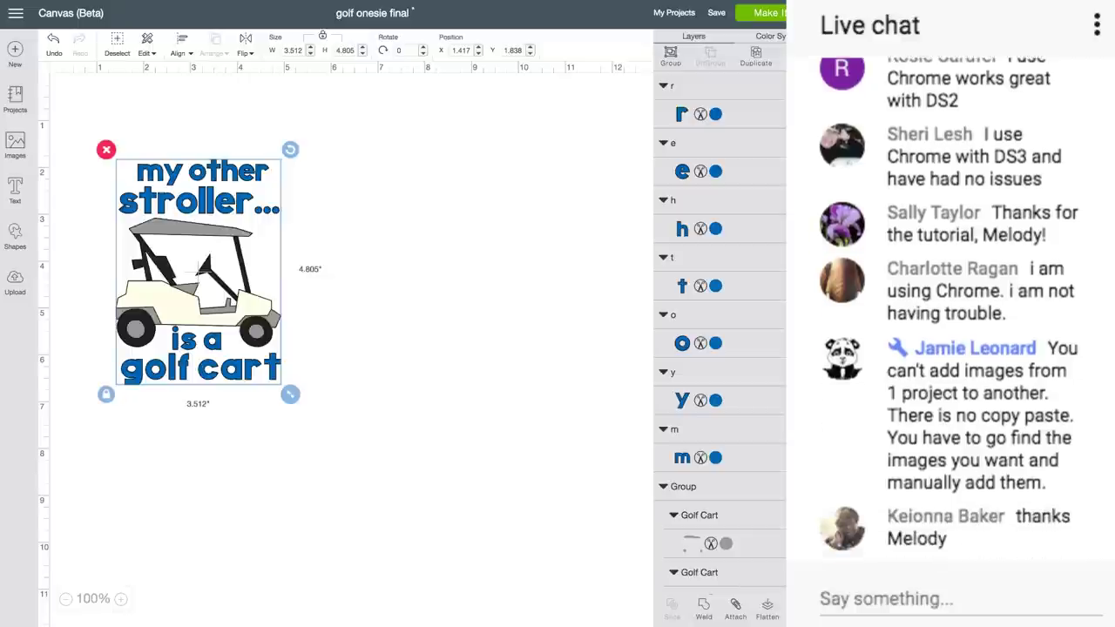
drag(64, 132, 370, 434)
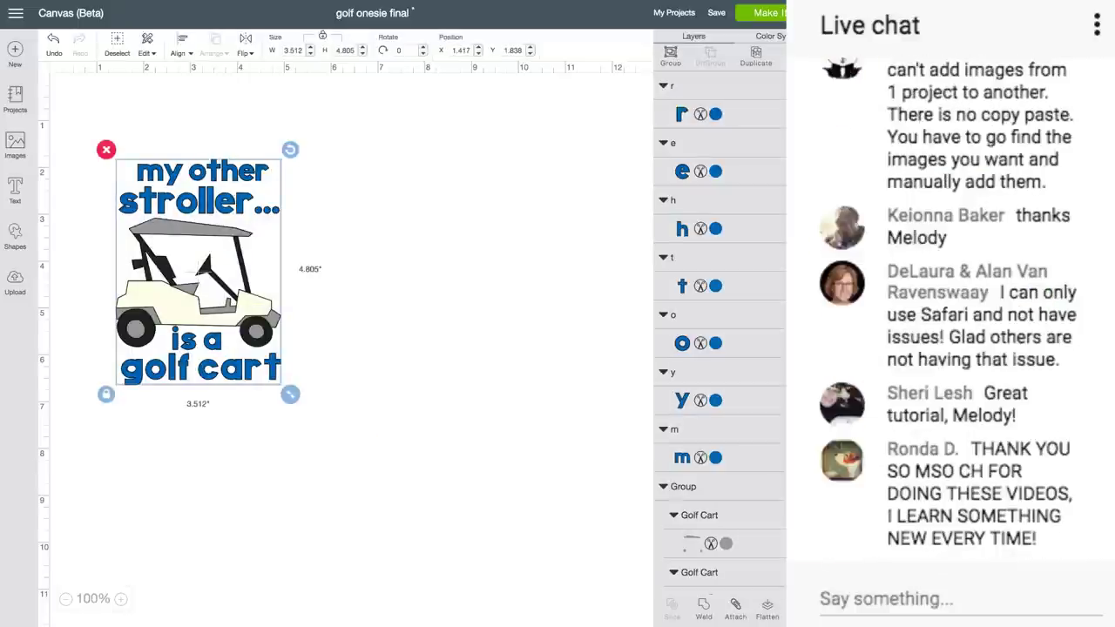
click(768, 608)
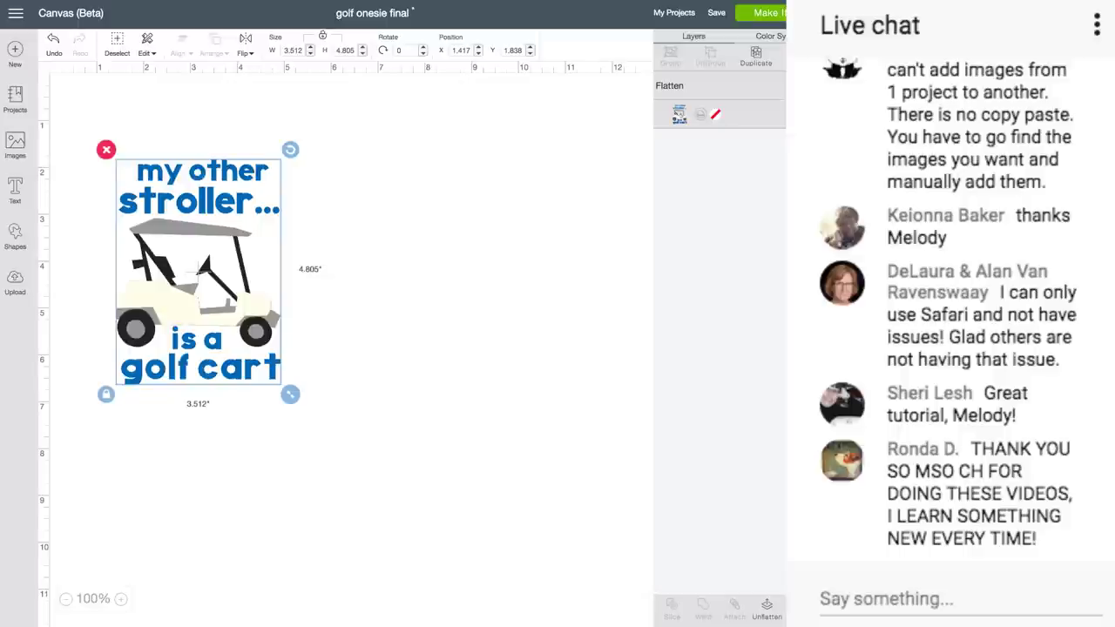
drag(200, 272, 488, 333)
Step: Add the text "lets try" and place it beside the golf cart design at about X 1.96, Y 5.86
click(15, 189)
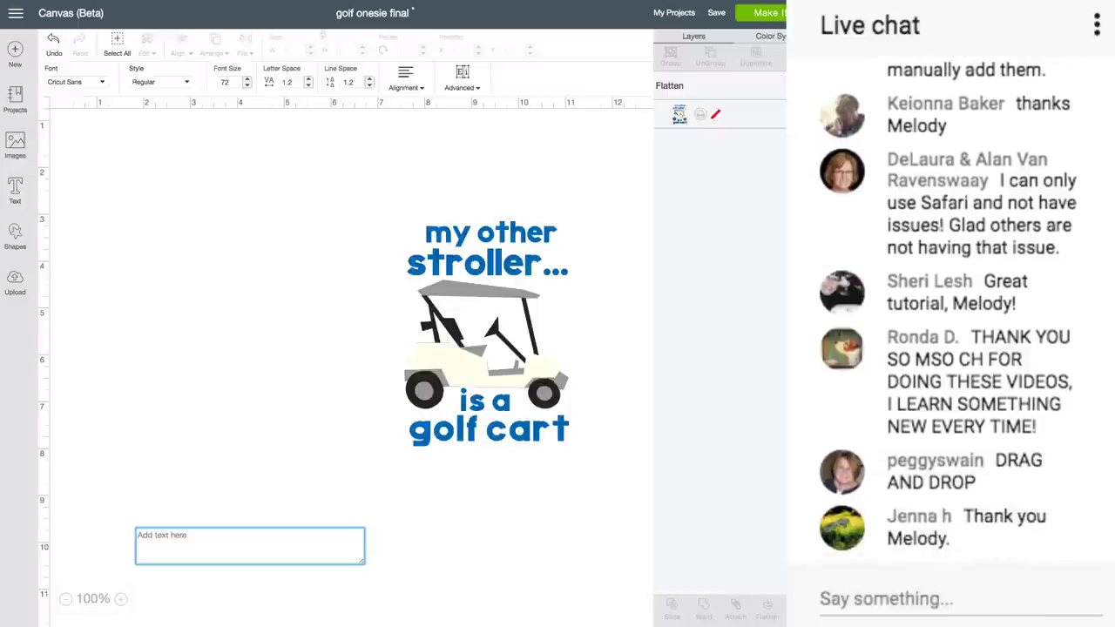
text(lets try)
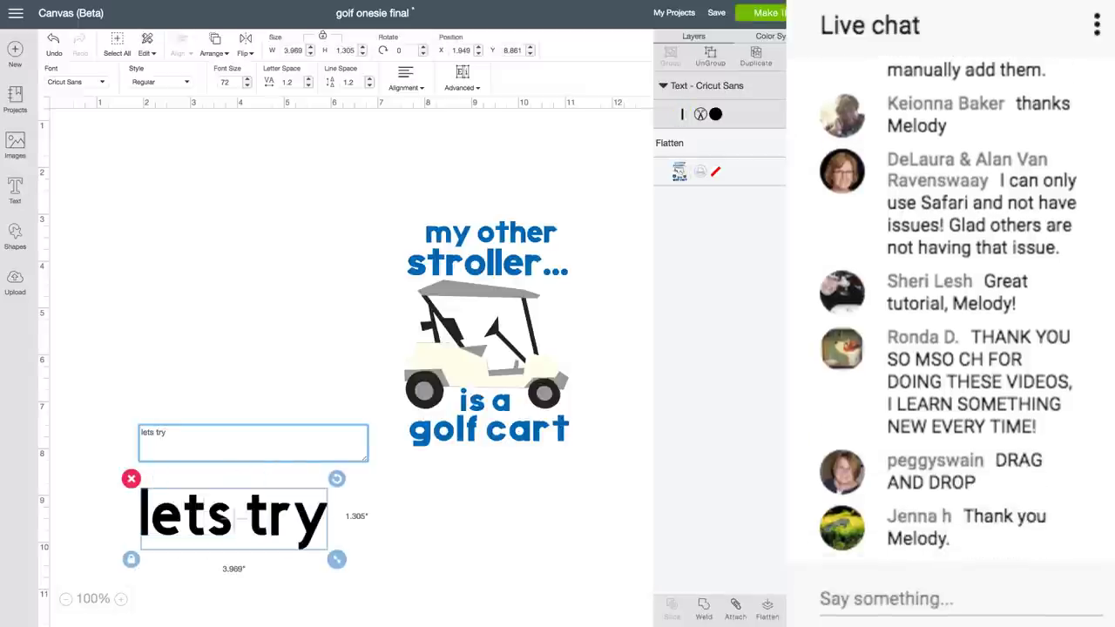
drag(235, 519, 235, 379)
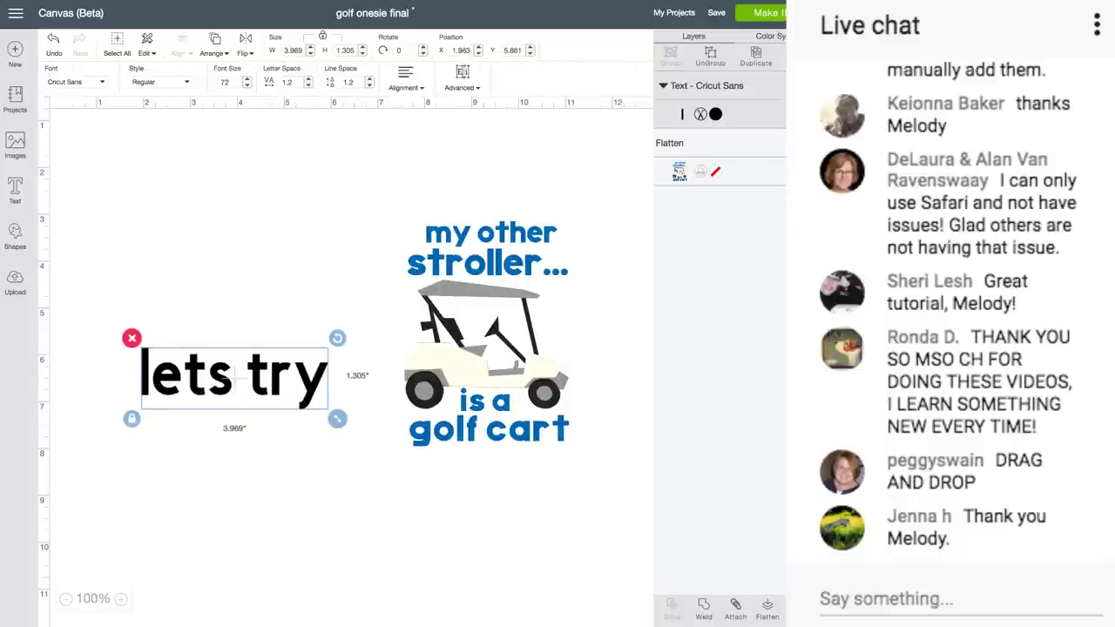
Step: Set the "lets try" text to the Writing style and the A Frightful Affair font
click(185, 82)
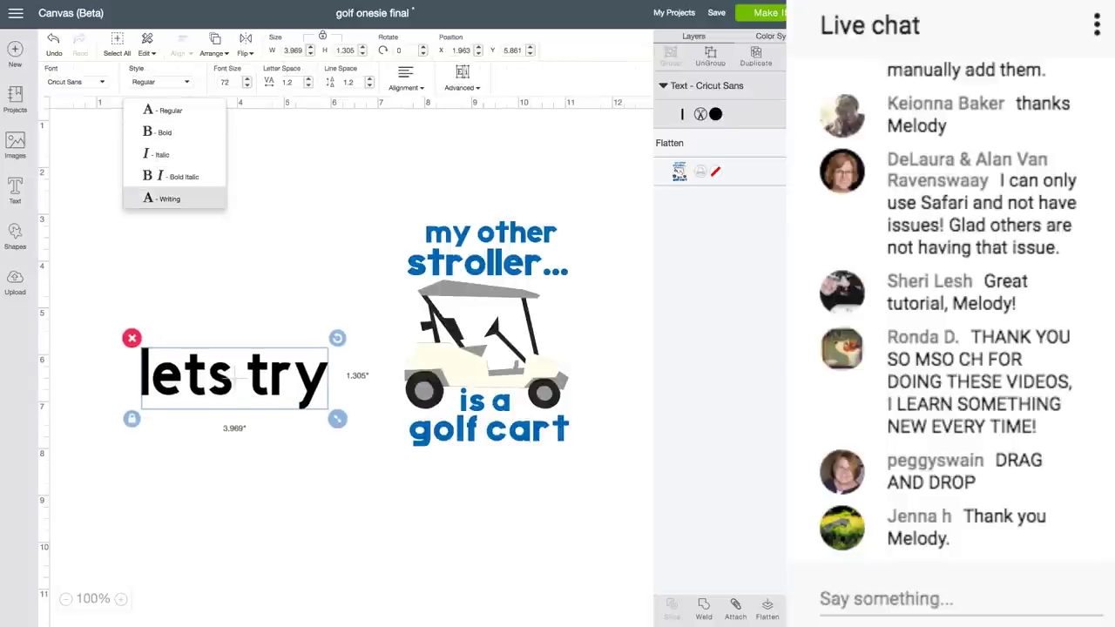
click(169, 199)
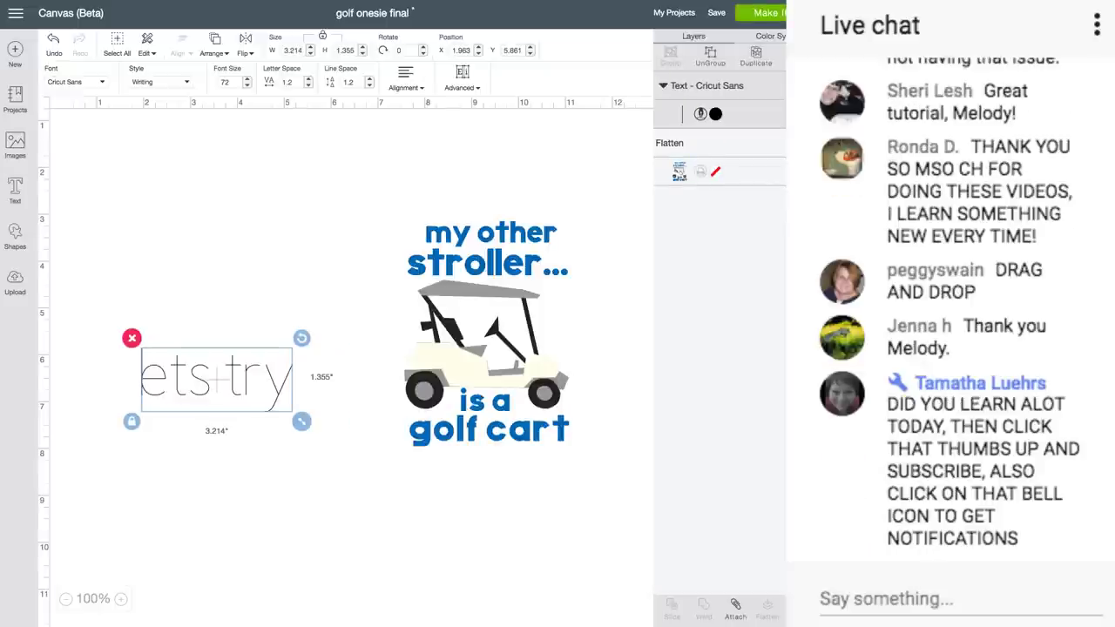
click(100, 82)
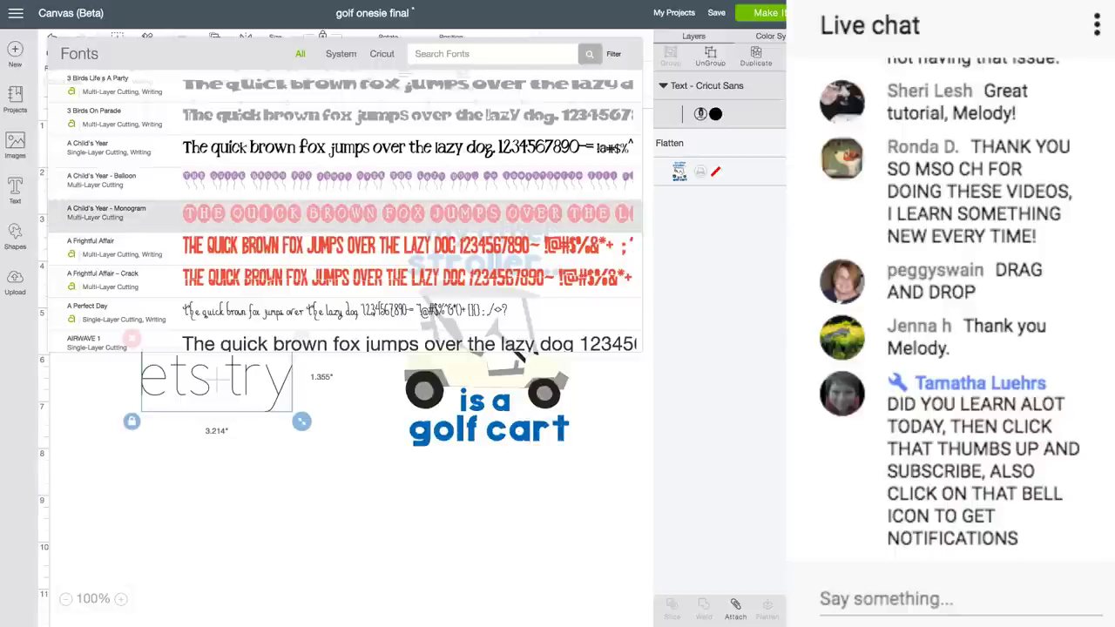
click(348, 247)
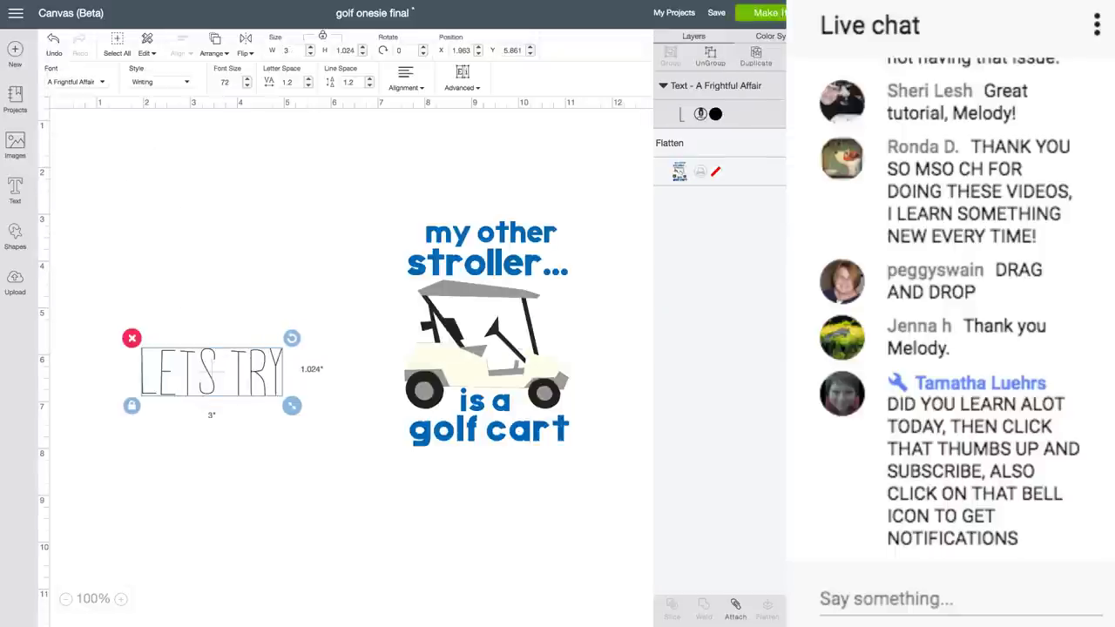
Step: Change the "lets try" text's font to All Mixed Up - Square
click(100, 82)
scroll(324, 161, down, 3)
scroll(325, 161, down, 5)
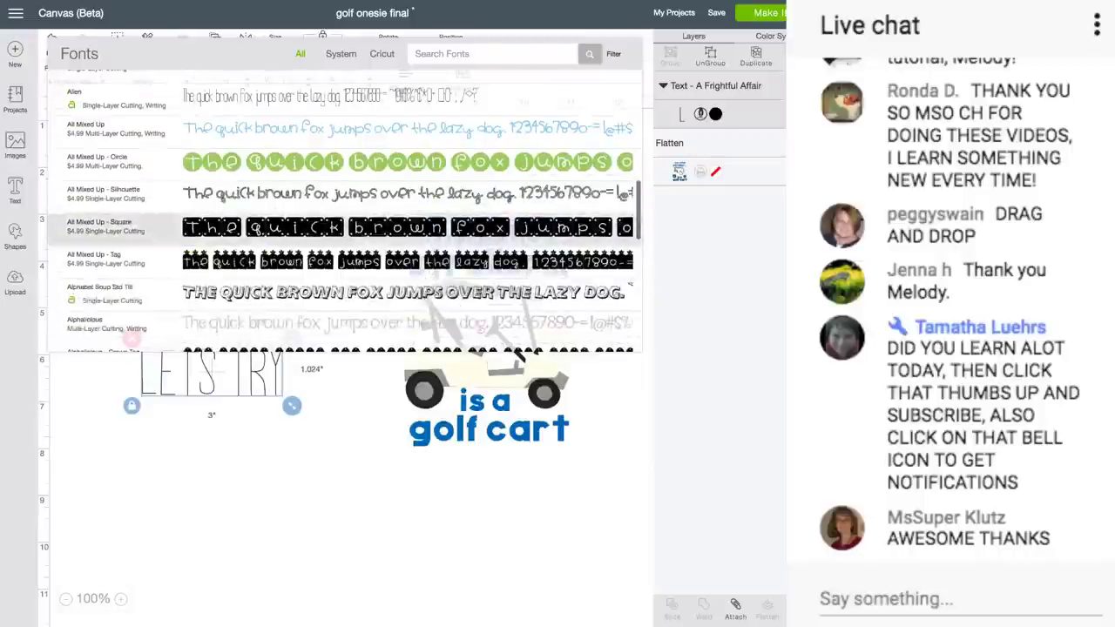
click(324, 228)
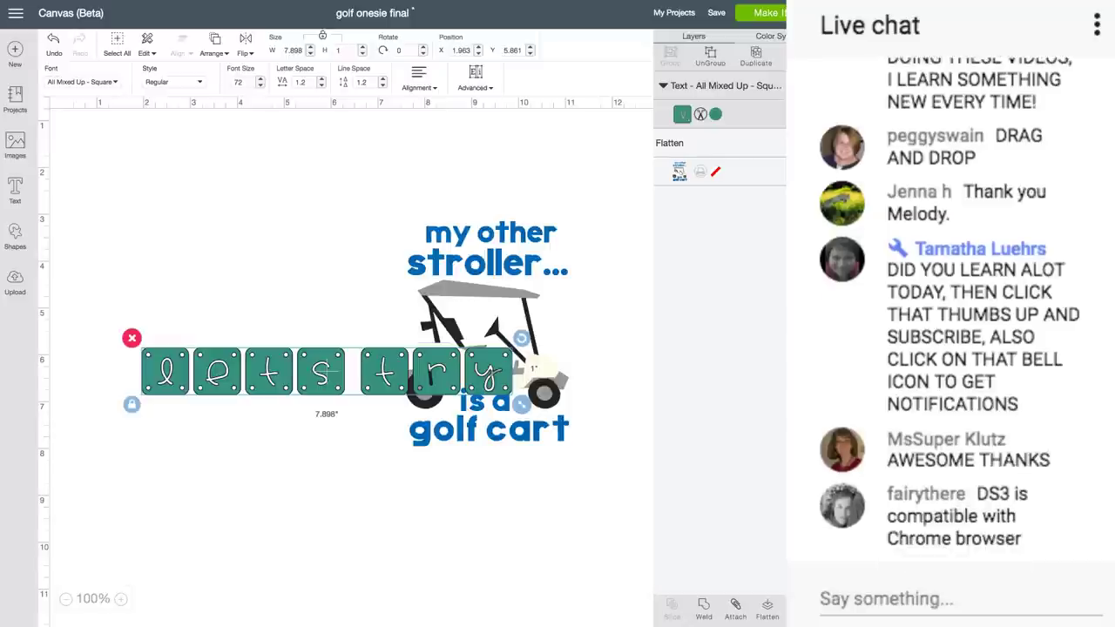
Step: Filter the font list to Writing fonts and apply Alphalicious - Short Stack to the "lets try" text
click(96, 82)
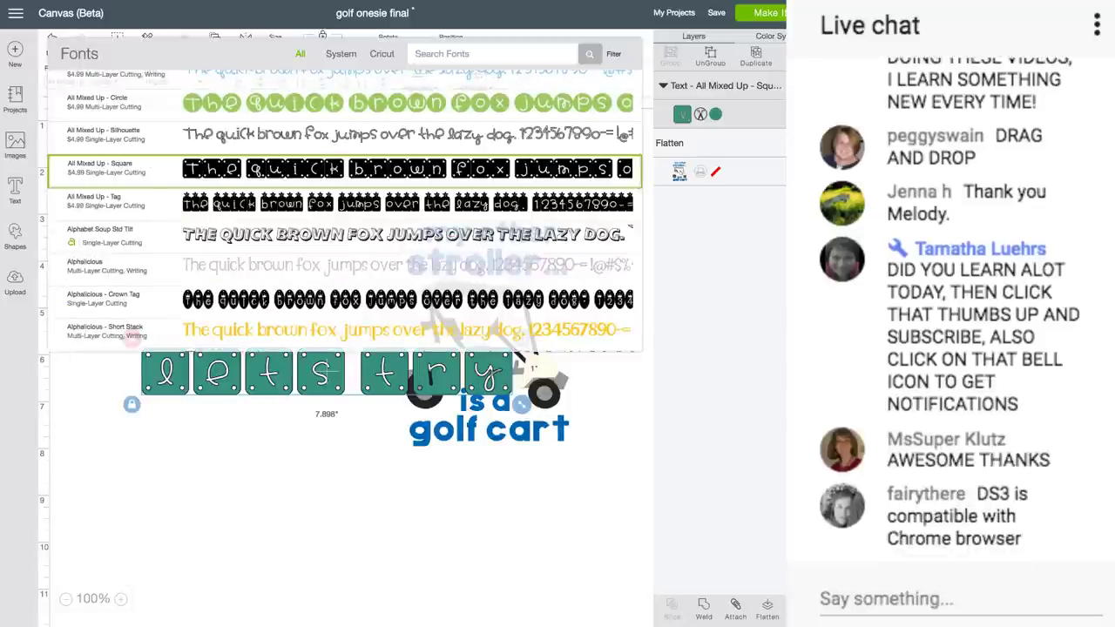
click(614, 54)
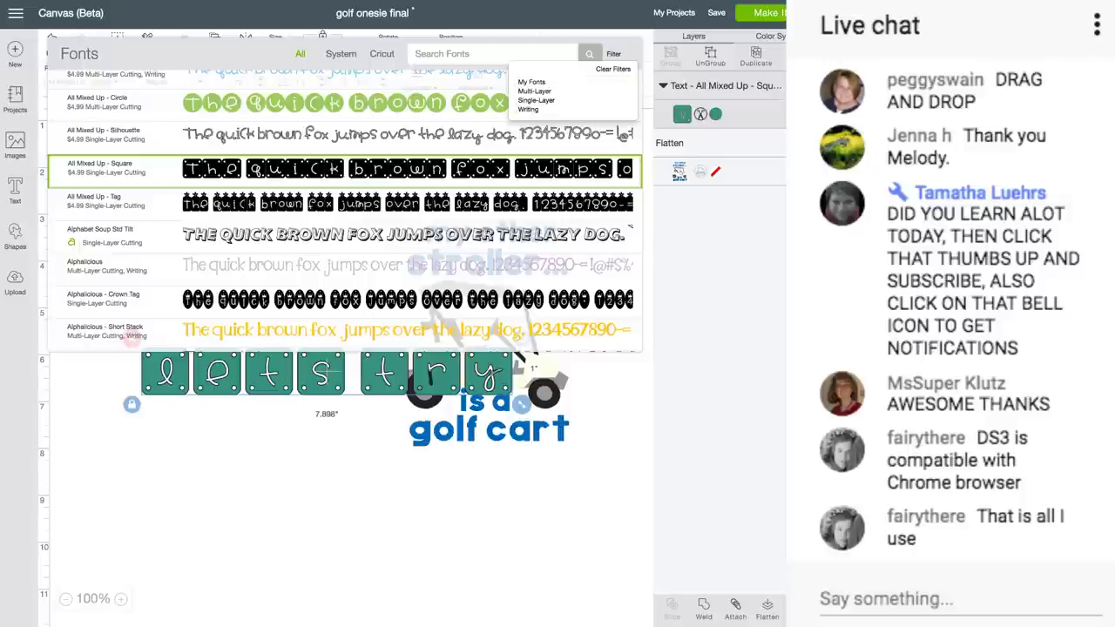
click(615, 54)
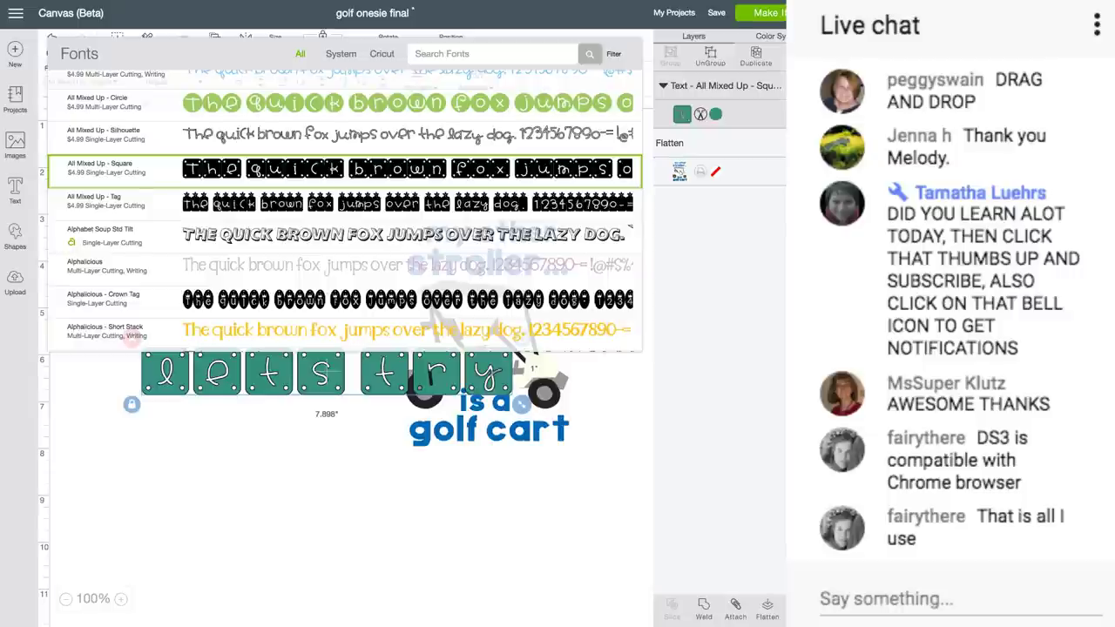
click(615, 54)
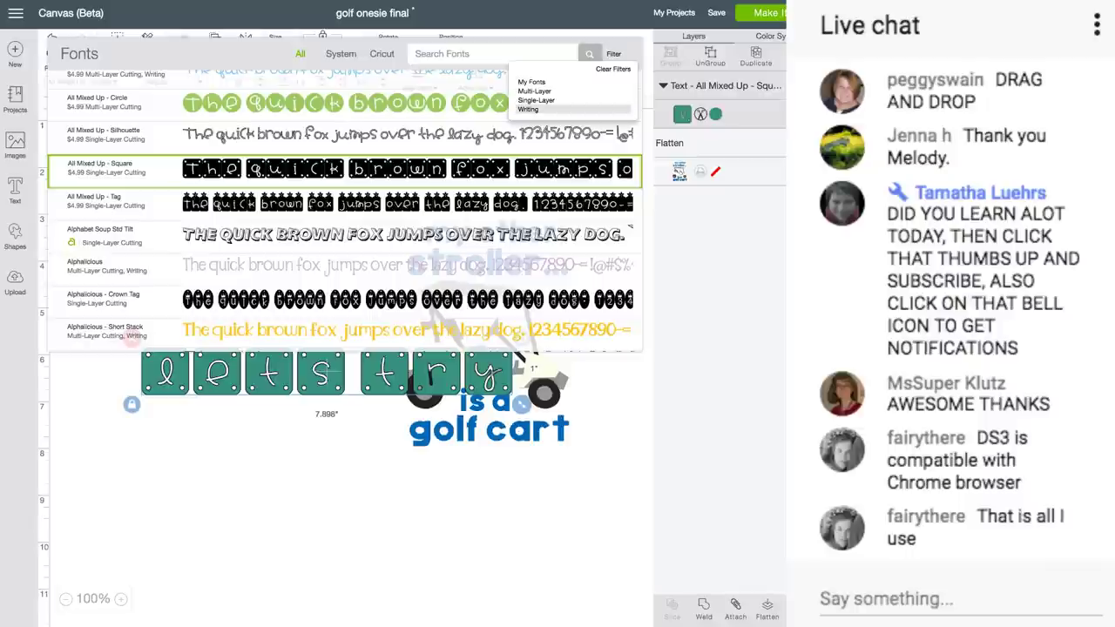
scroll(348, 209, down, 4)
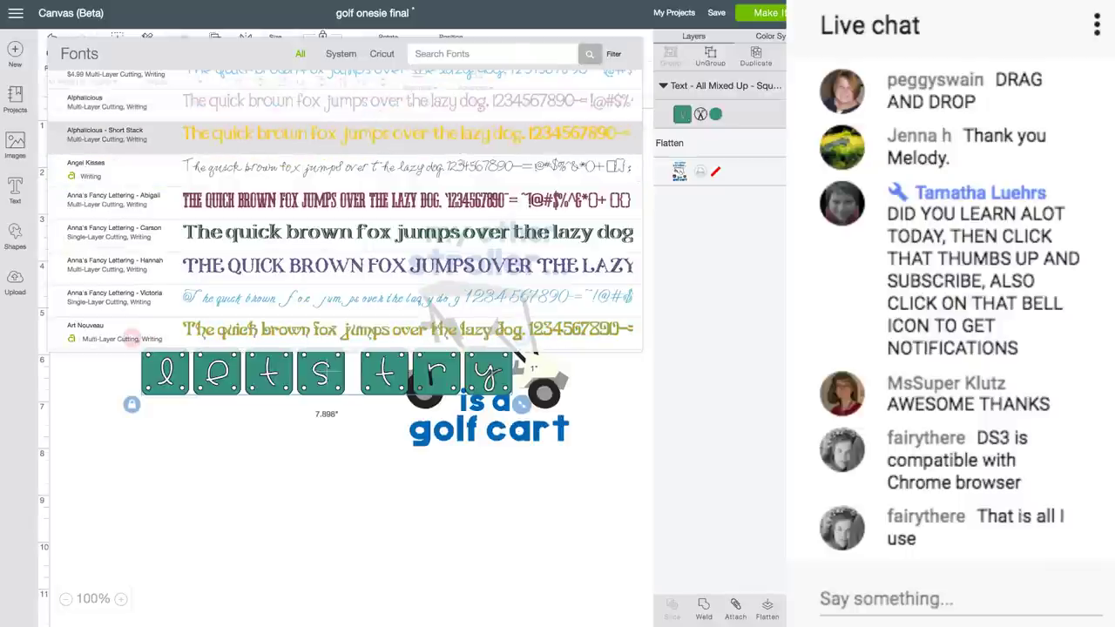
click(261, 133)
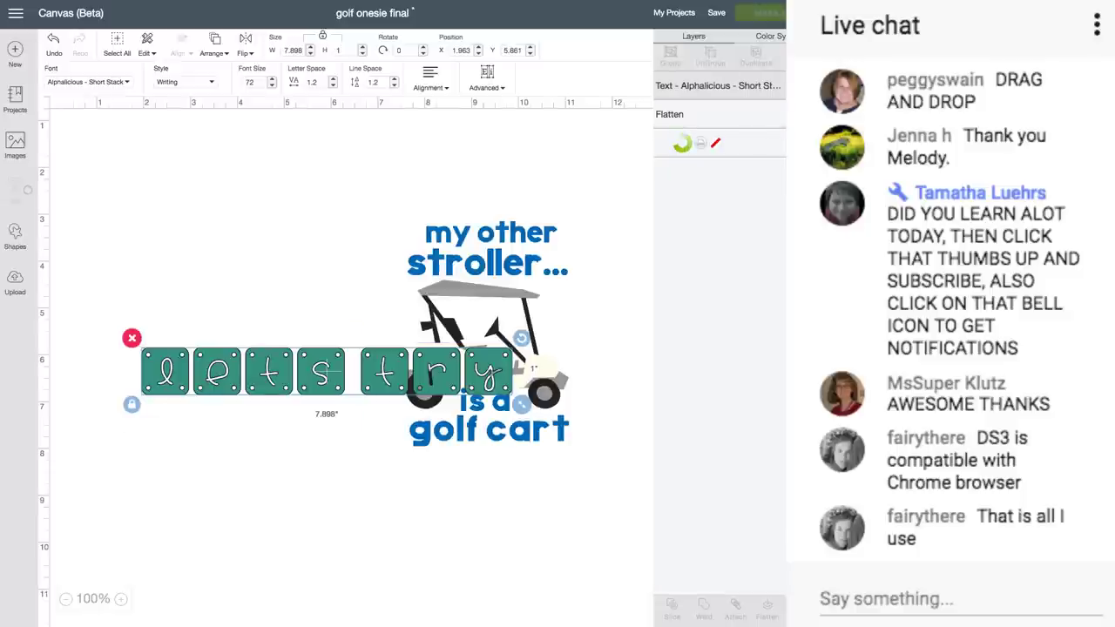
Step: Clear and reapply the Writing filter in the font list, and apply the Car Decals font to the "lets try" text
click(88, 82)
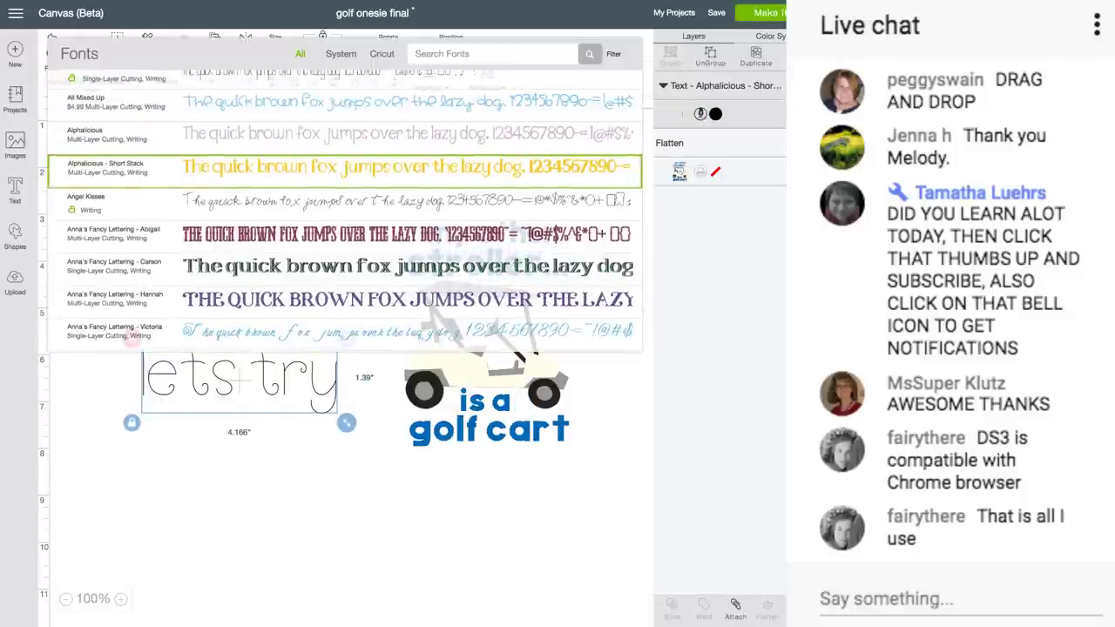
click(614, 54)
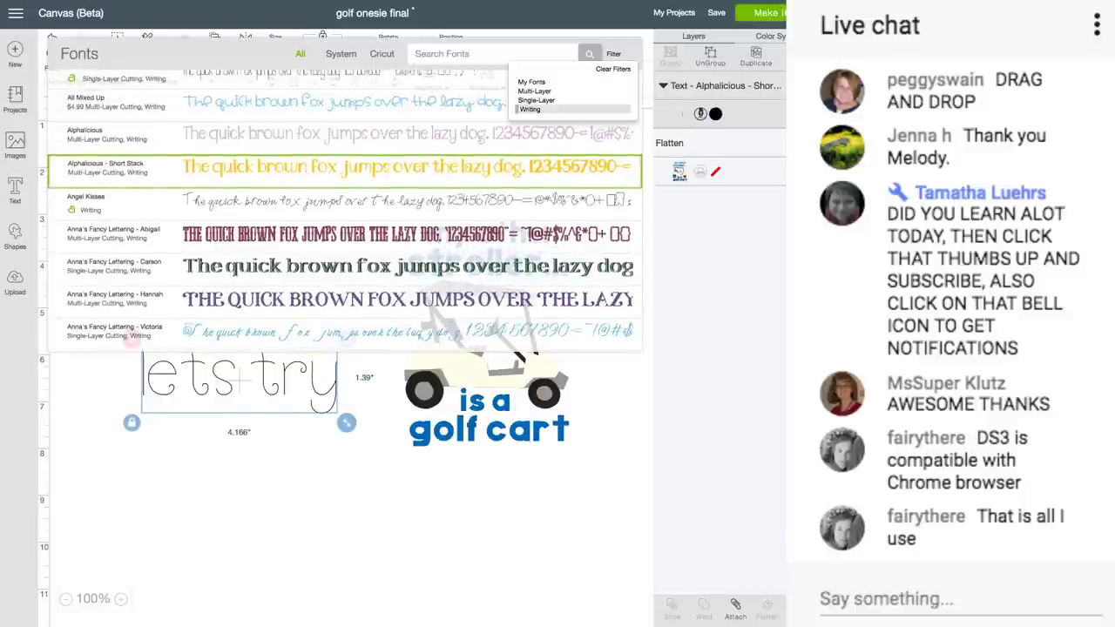
click(532, 110)
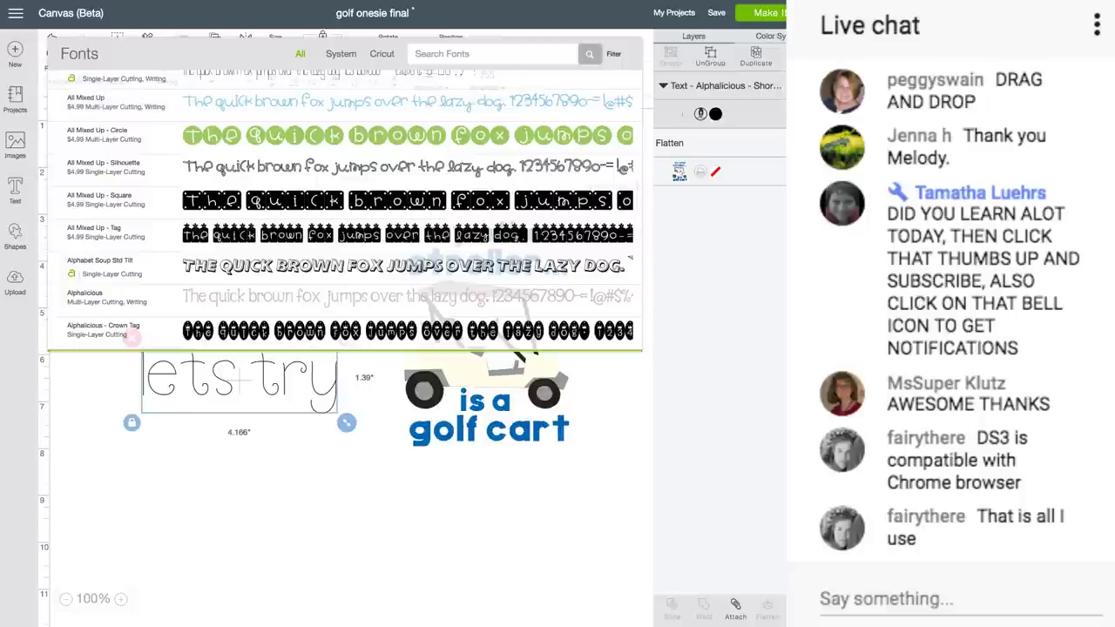
click(615, 54)
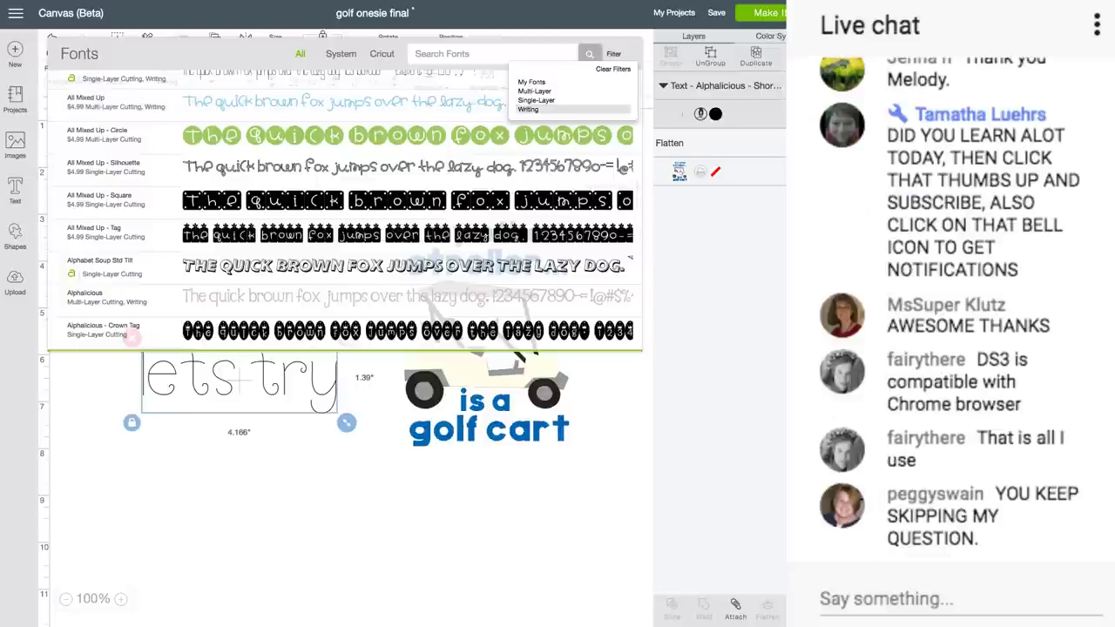
click(530, 108)
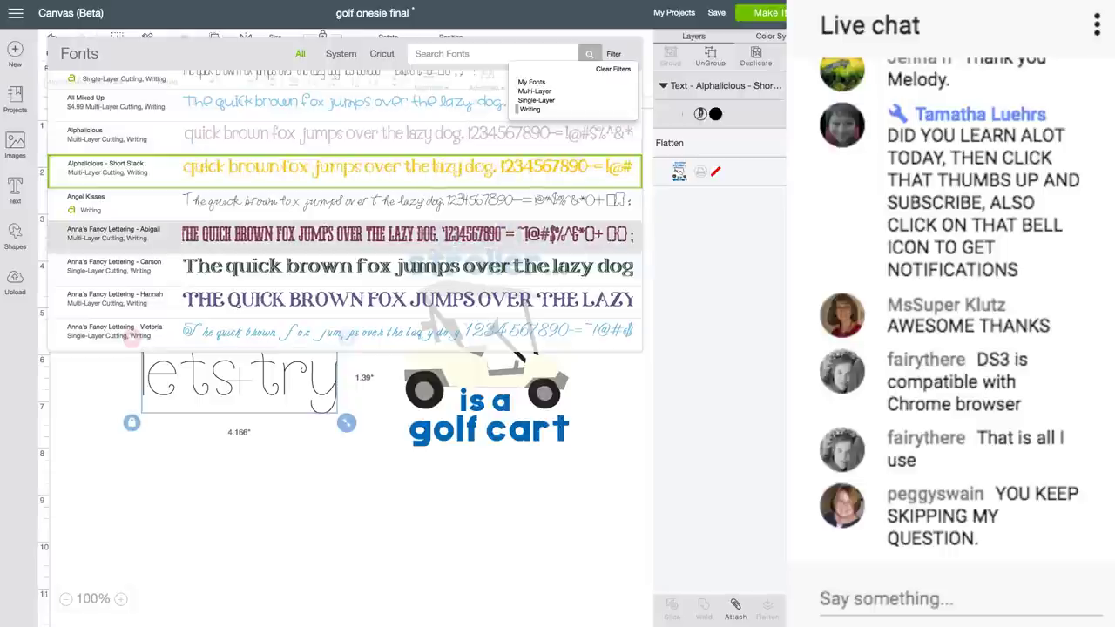
scroll(348, 209, down, 5)
scroll(131, 337, down, 5)
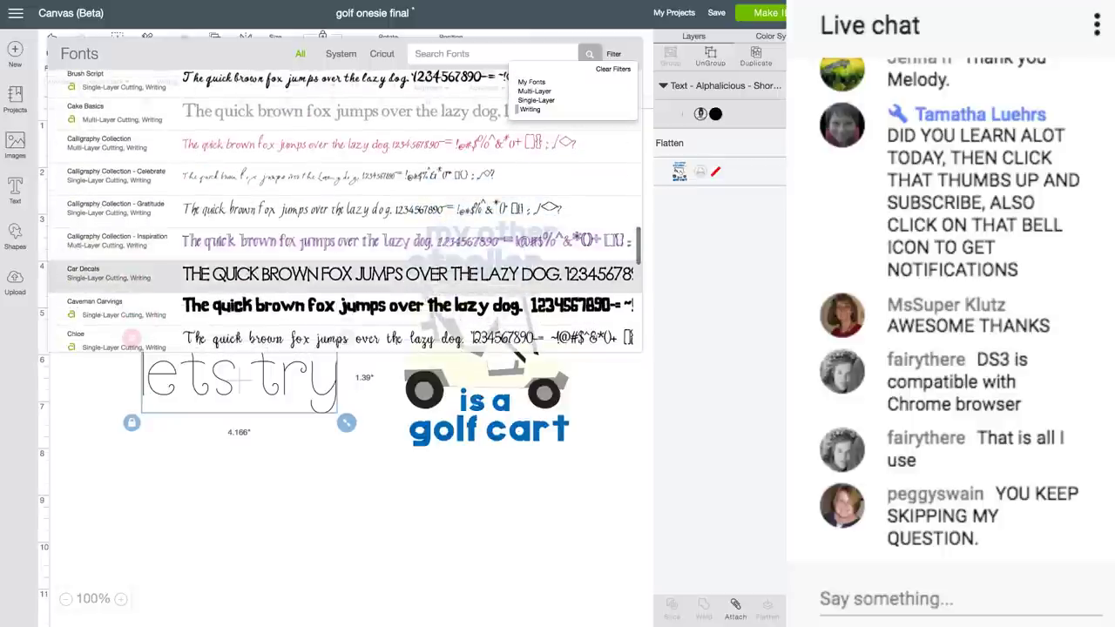
click(349, 274)
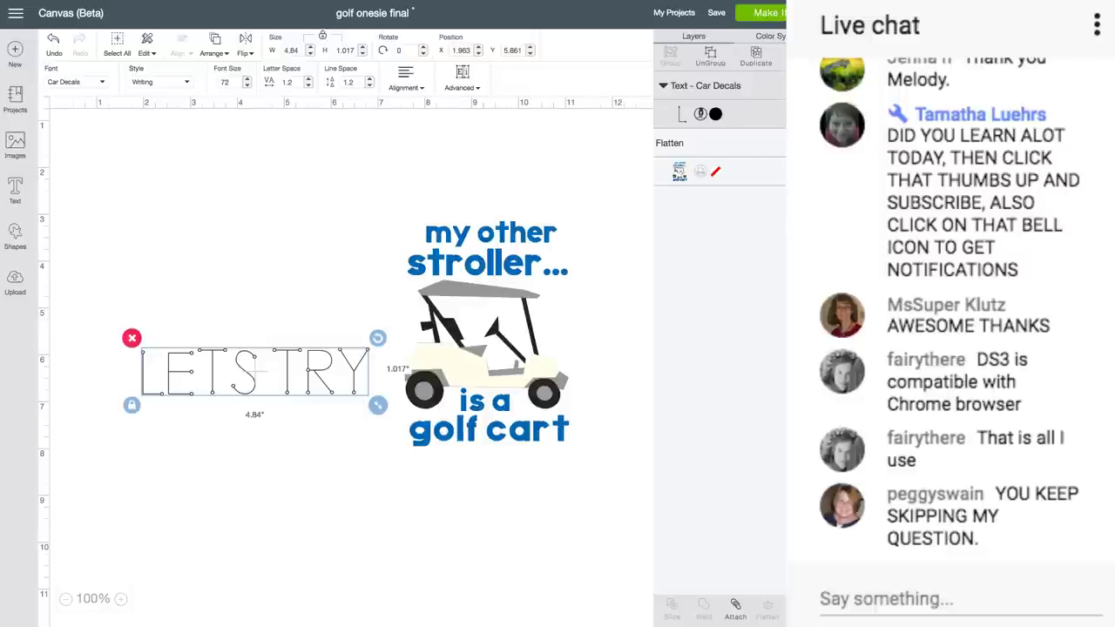
Step: View the Smaller flower project's details, look up its 3D Flower image #M42023 in the image library, and return to the canvas
scroll(346, 359, down, 1)
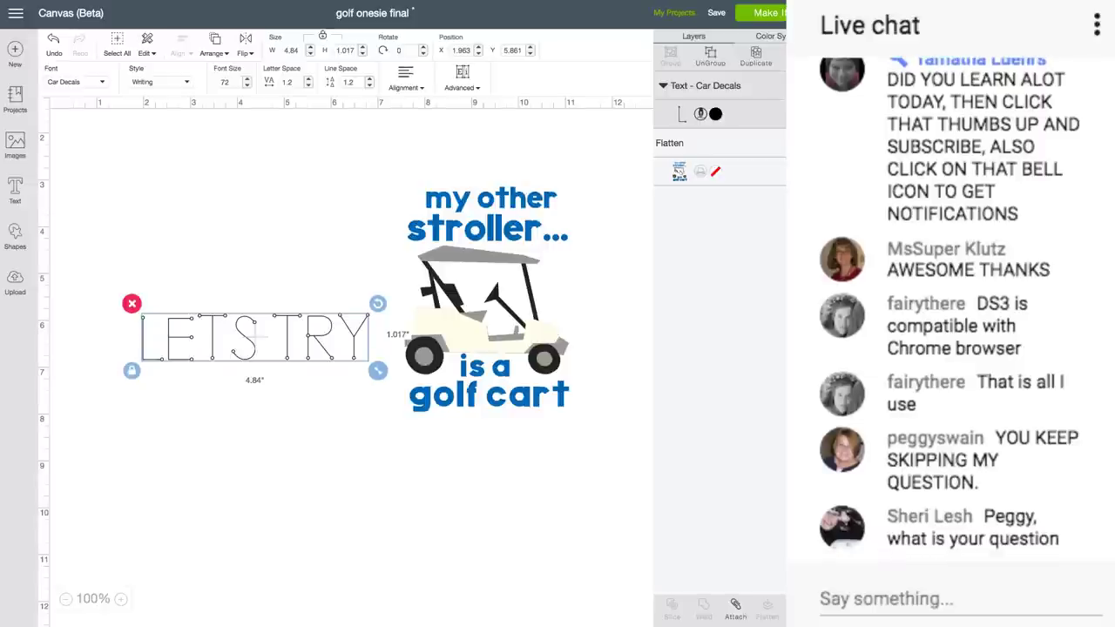
click(675, 12)
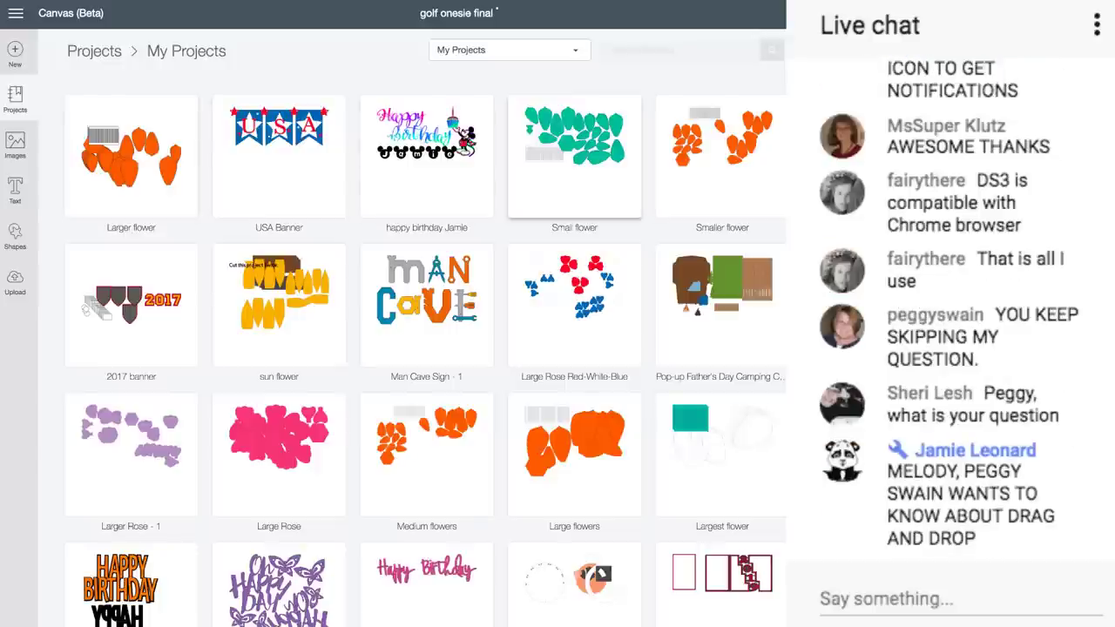
click(721, 157)
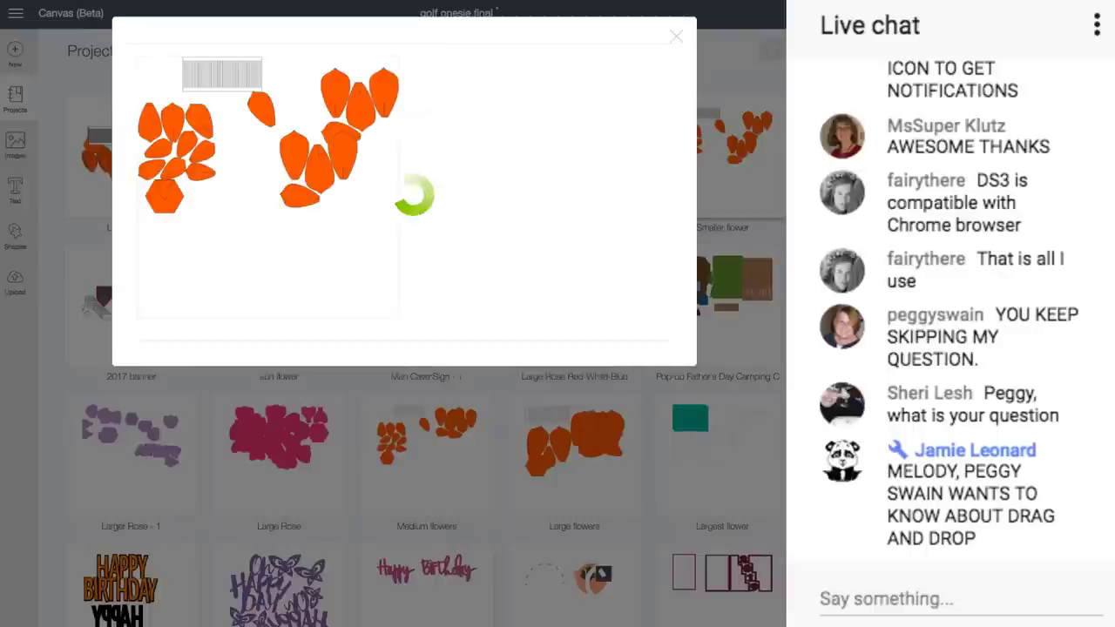
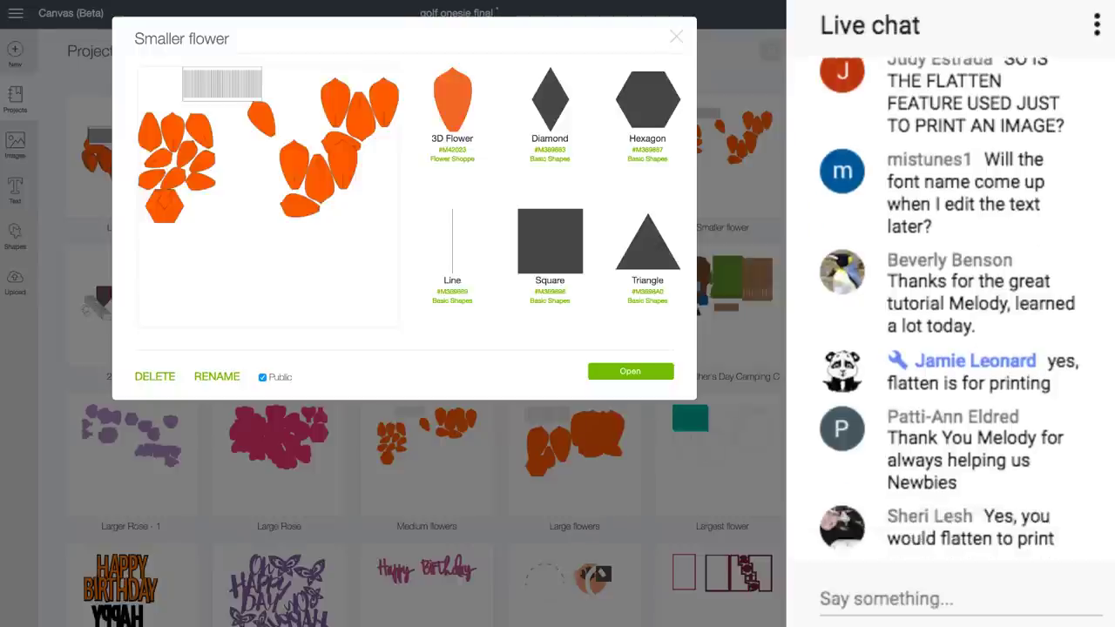
click(453, 150)
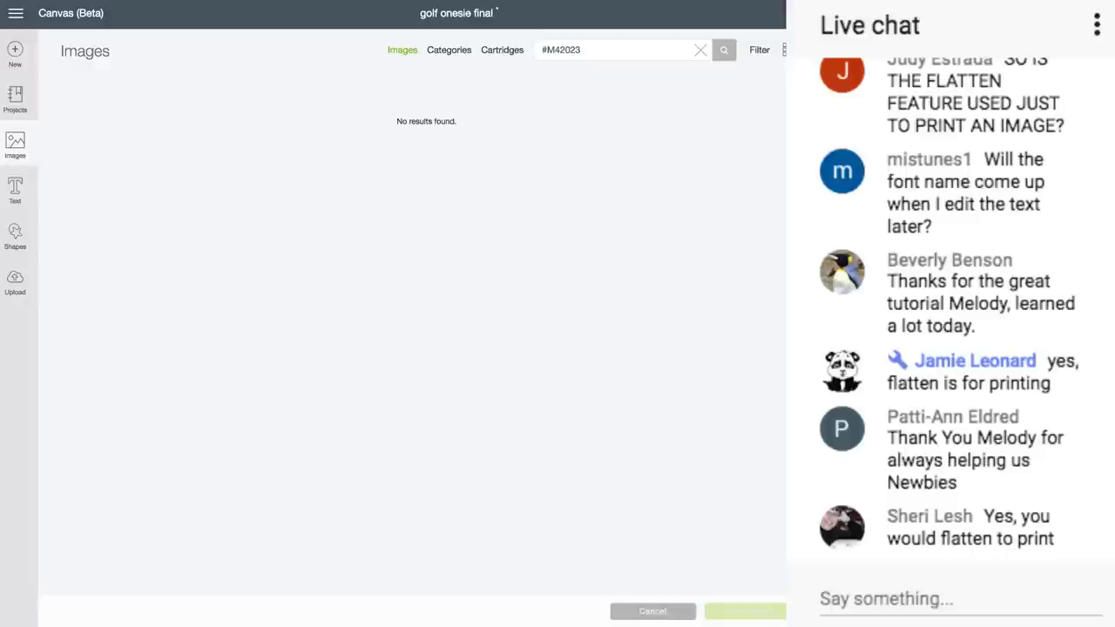
click(700, 51)
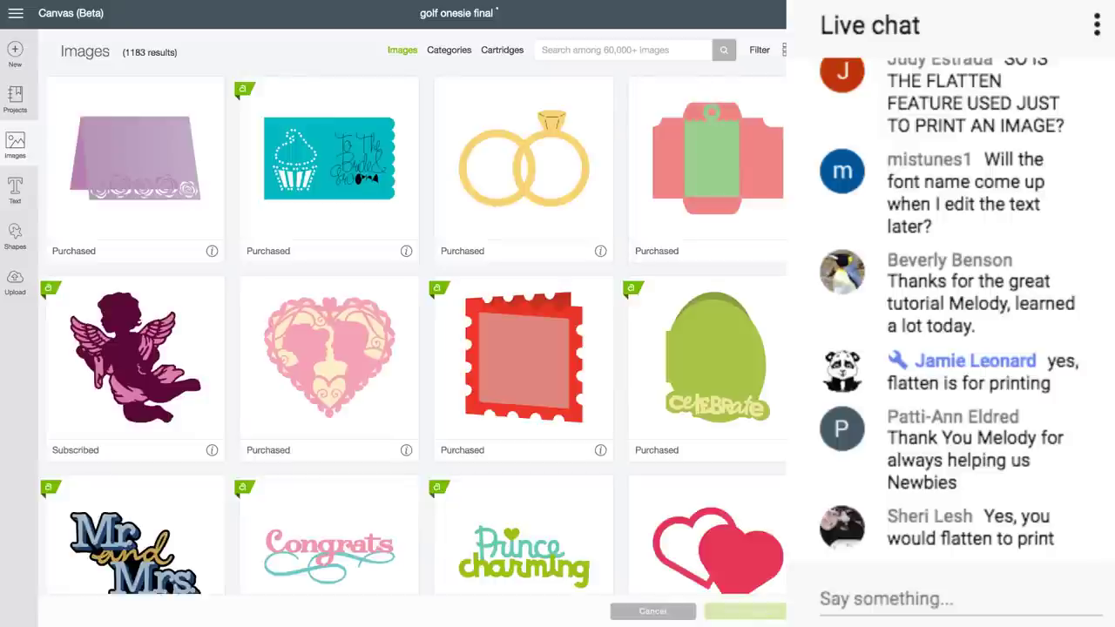
click(653, 611)
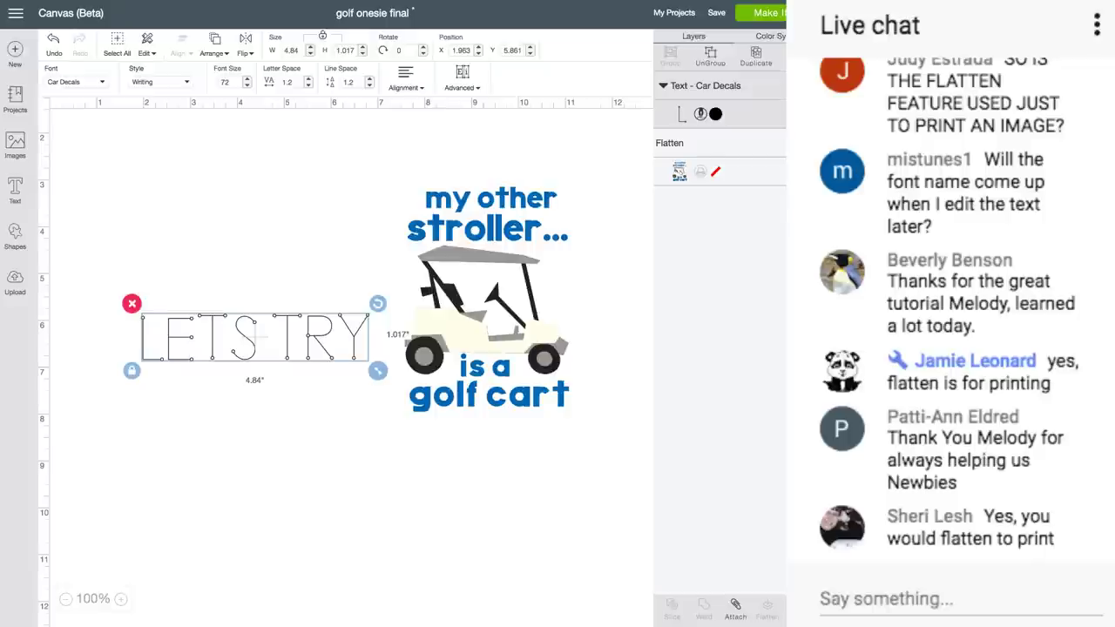
Step: Review the images used in the saved Smaller flower project again and return to the canvas
click(675, 13)
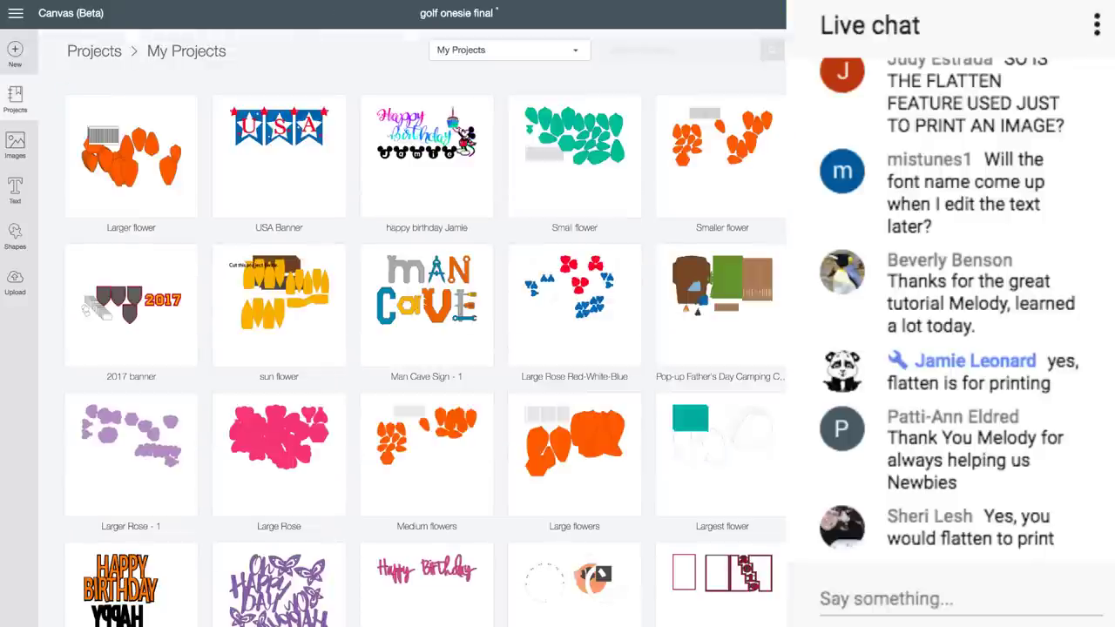
click(722, 157)
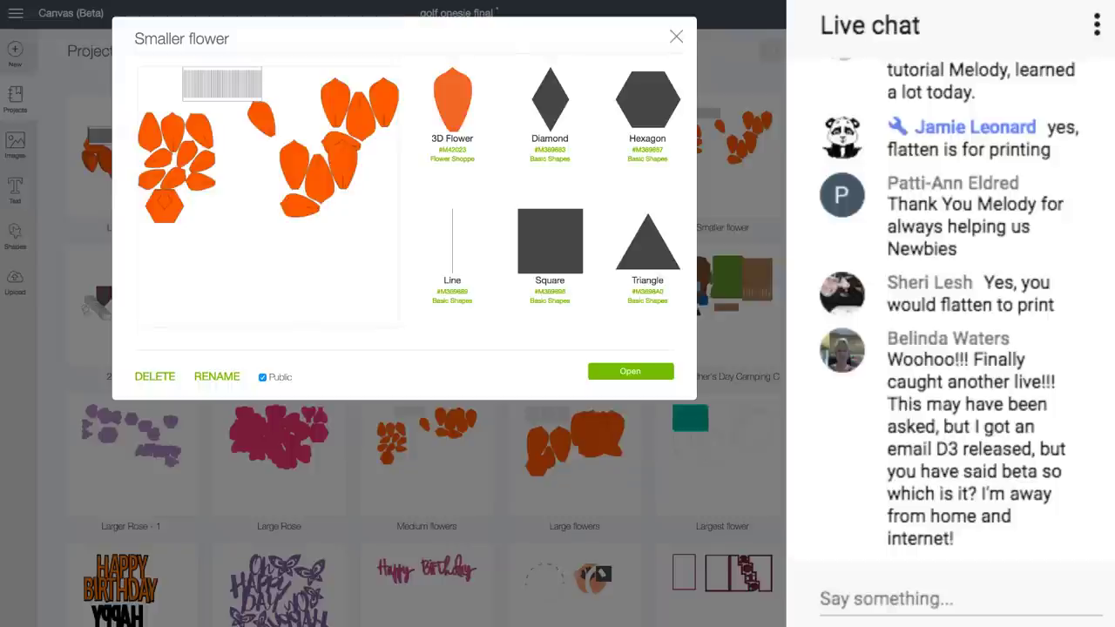
click(676, 36)
click(801, 50)
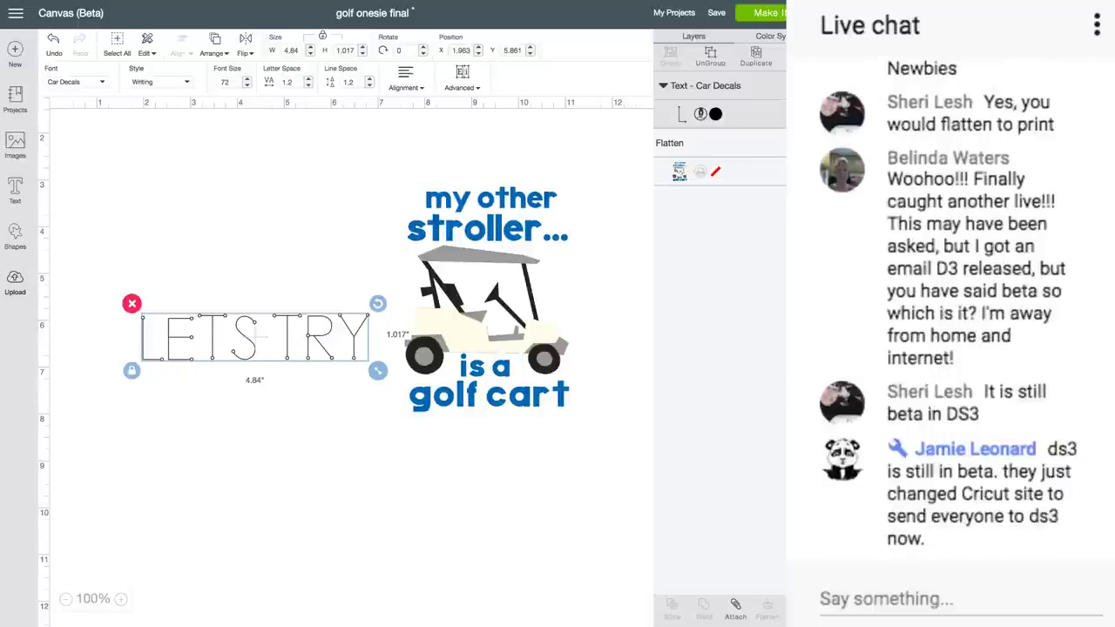
Step: Upload the yellow and pink bokeh image as a pattern fill and save it under its existing file name
click(15, 280)
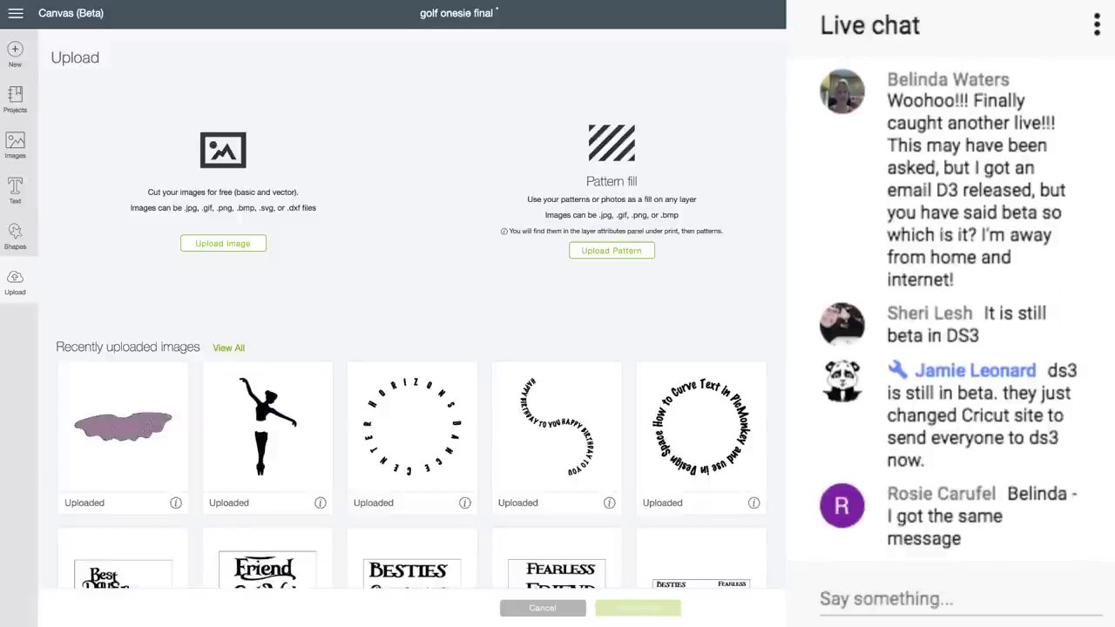
click(612, 251)
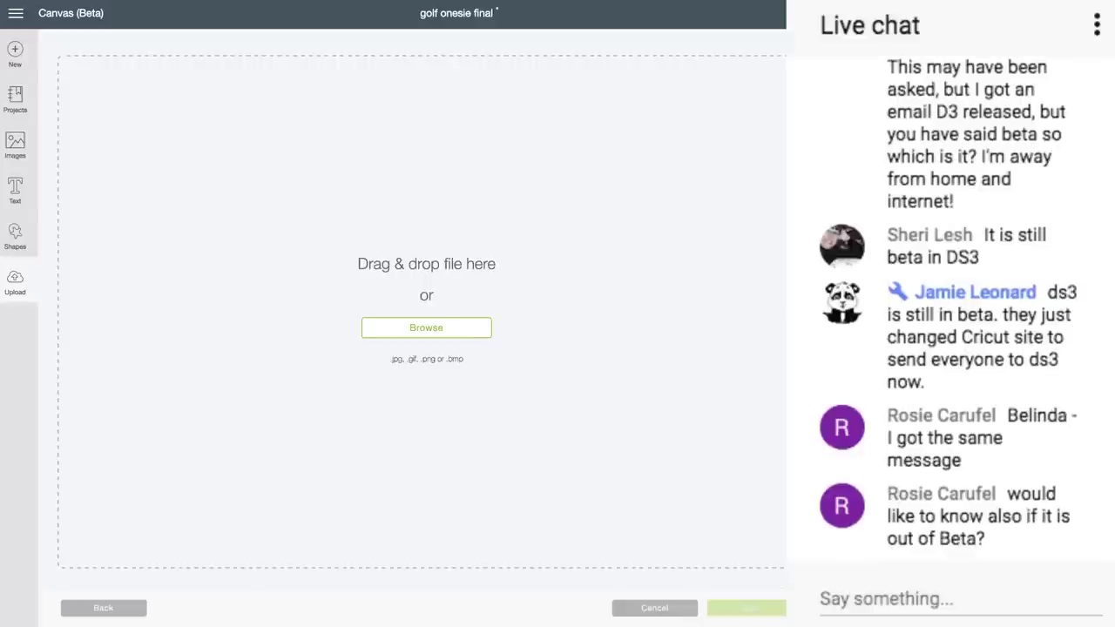
drag(2, 236, 16, 236)
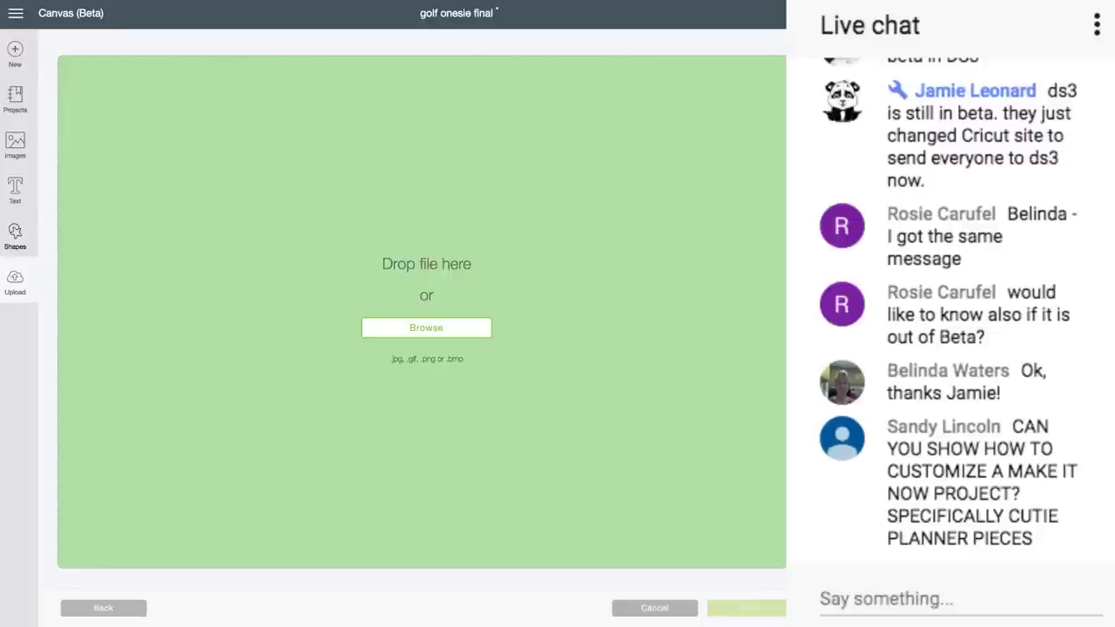
drag(16, 236, 425, 270)
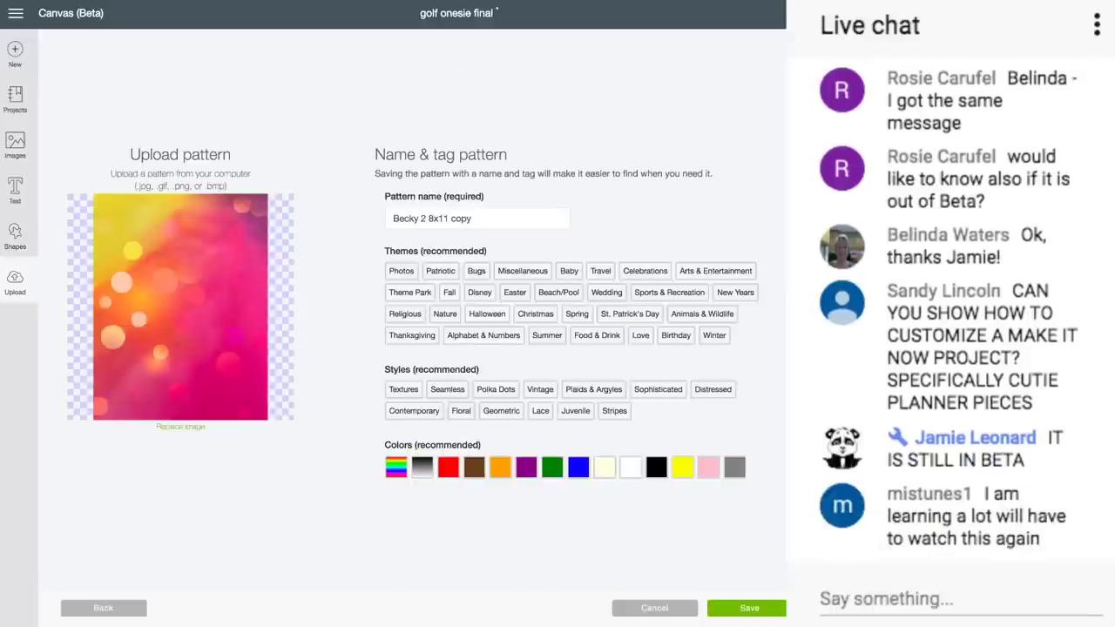
click(750, 608)
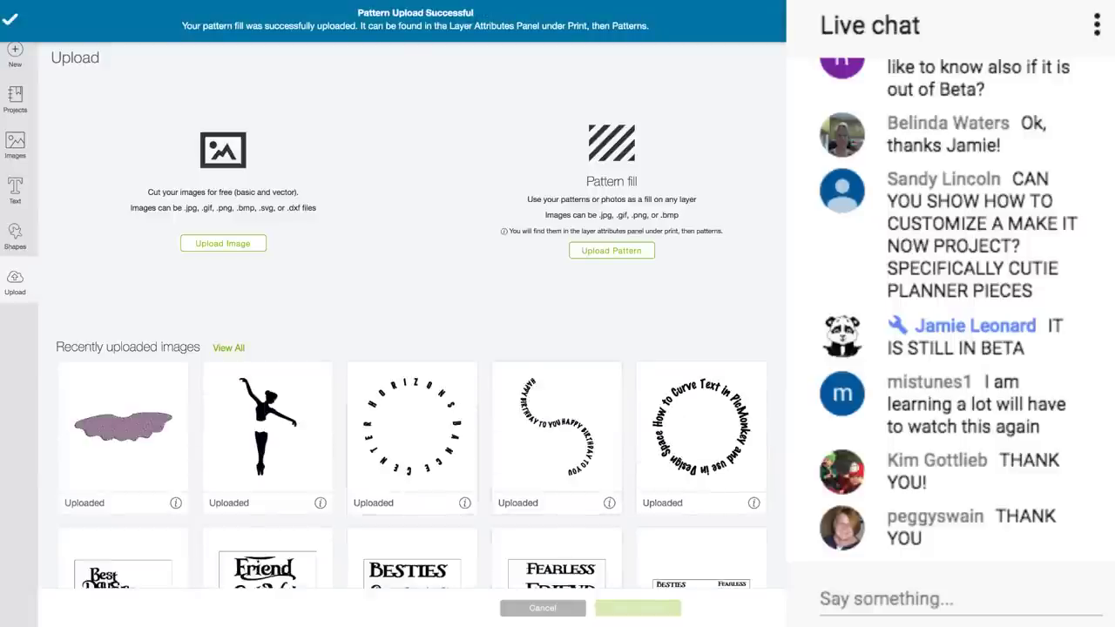
Step: Unflatten the golf cart design and shift the cart slightly to about X 7.5, Y 4.4
click(15, 145)
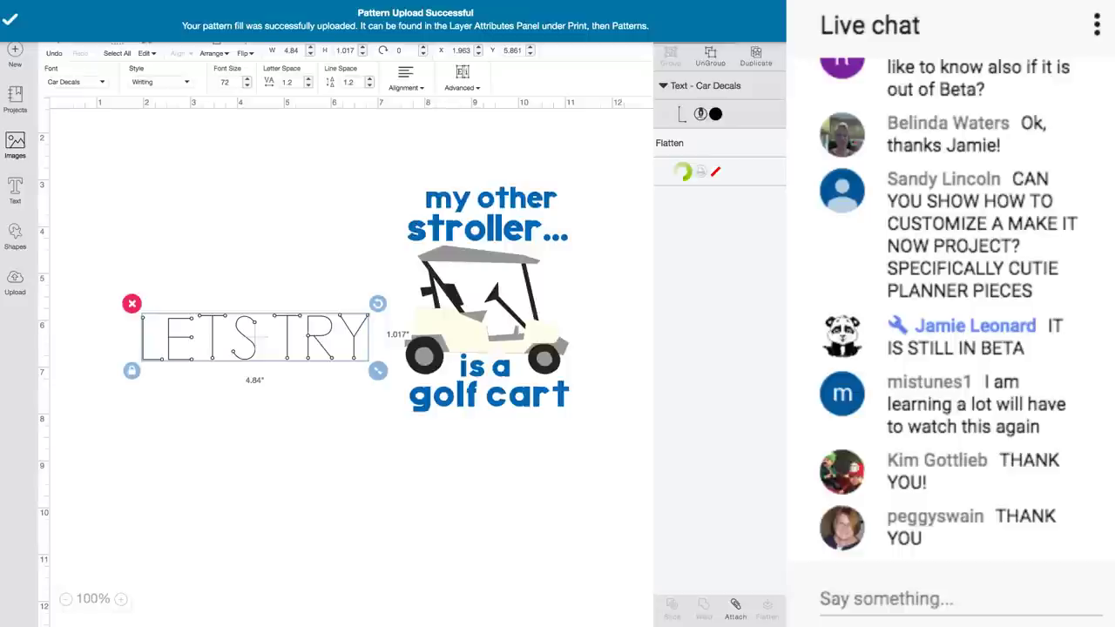
click(489, 296)
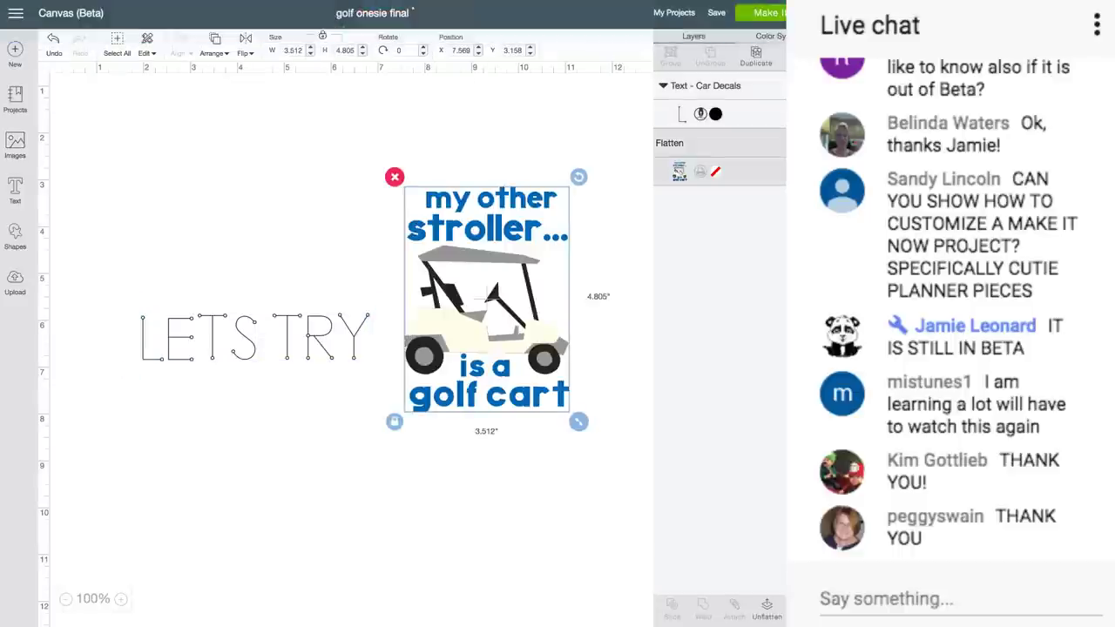
drag(506, 314, 502, 313)
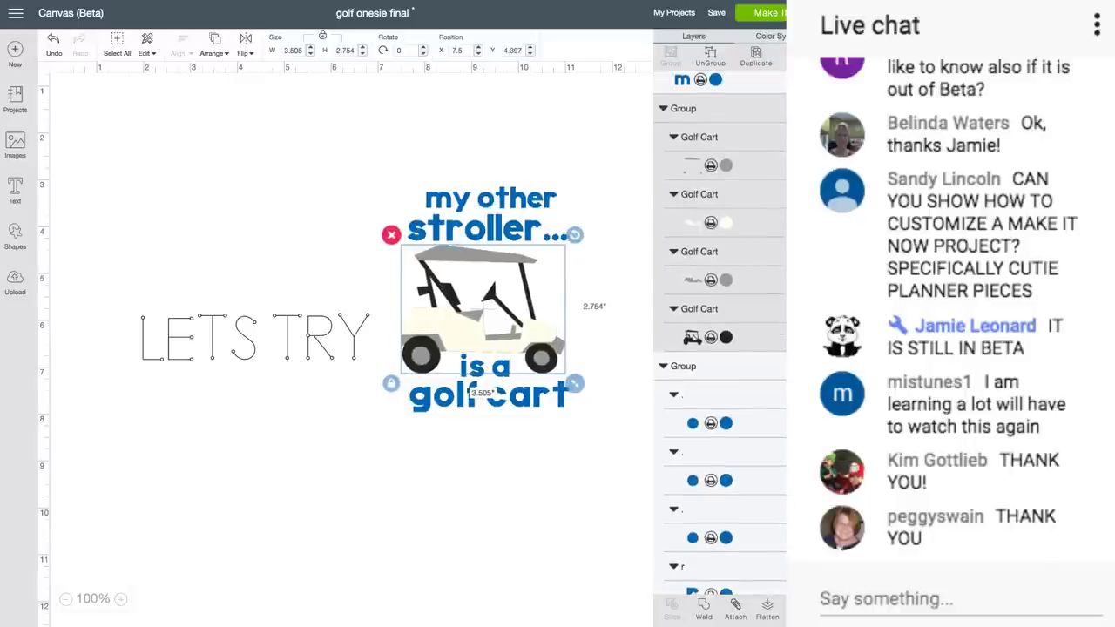
Step: Fill the golf cart's cream body layer with the uploaded yellow and pink bokeh pattern
click(726, 223)
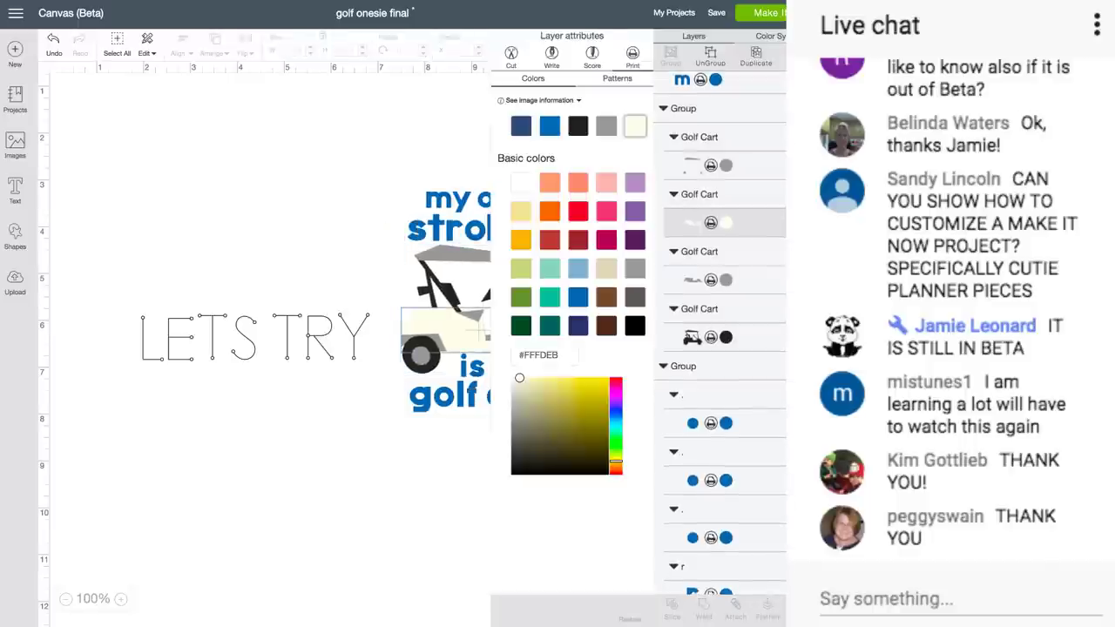
click(617, 79)
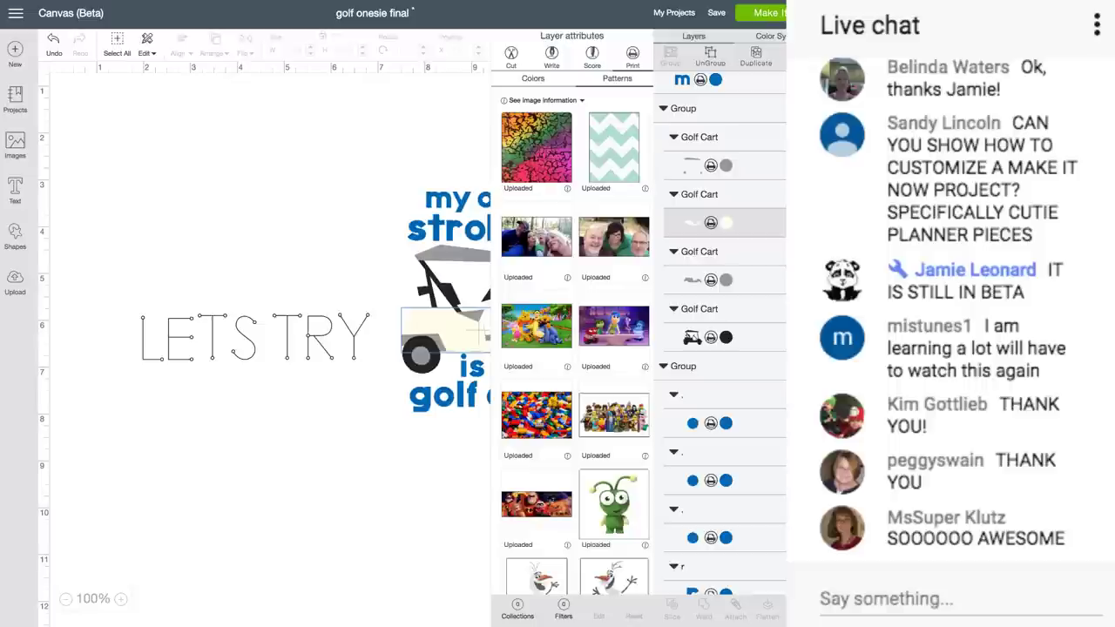
scroll(575, 348, down, 15)
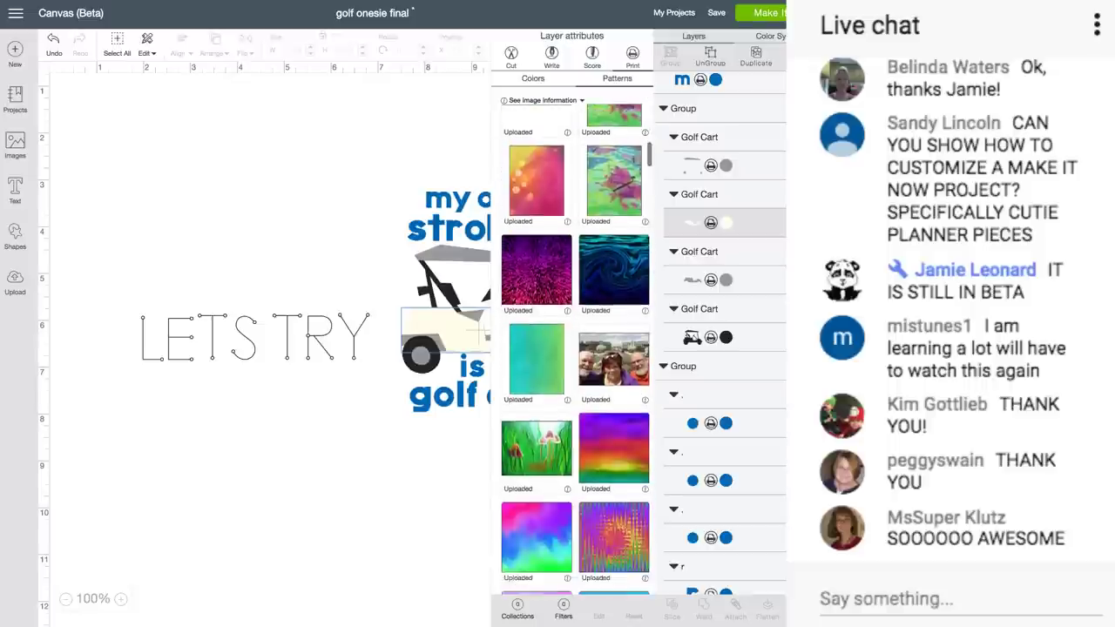
click(537, 177)
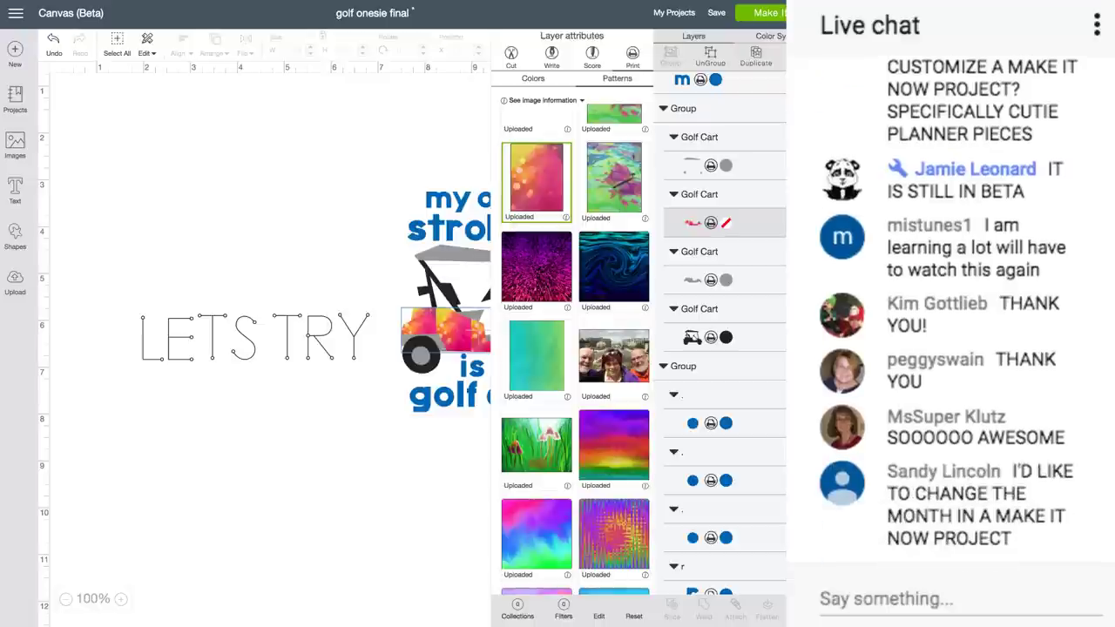
Step: Edit the cart body's pattern fill and set its scale to 400
click(599, 609)
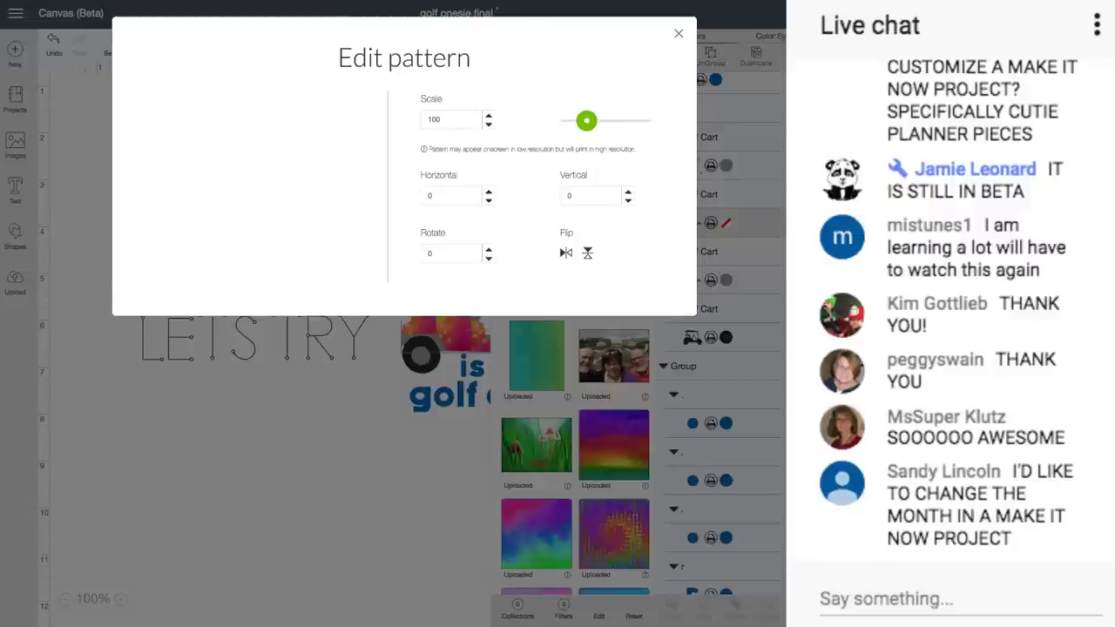
click(586, 121)
drag(587, 121, 641, 120)
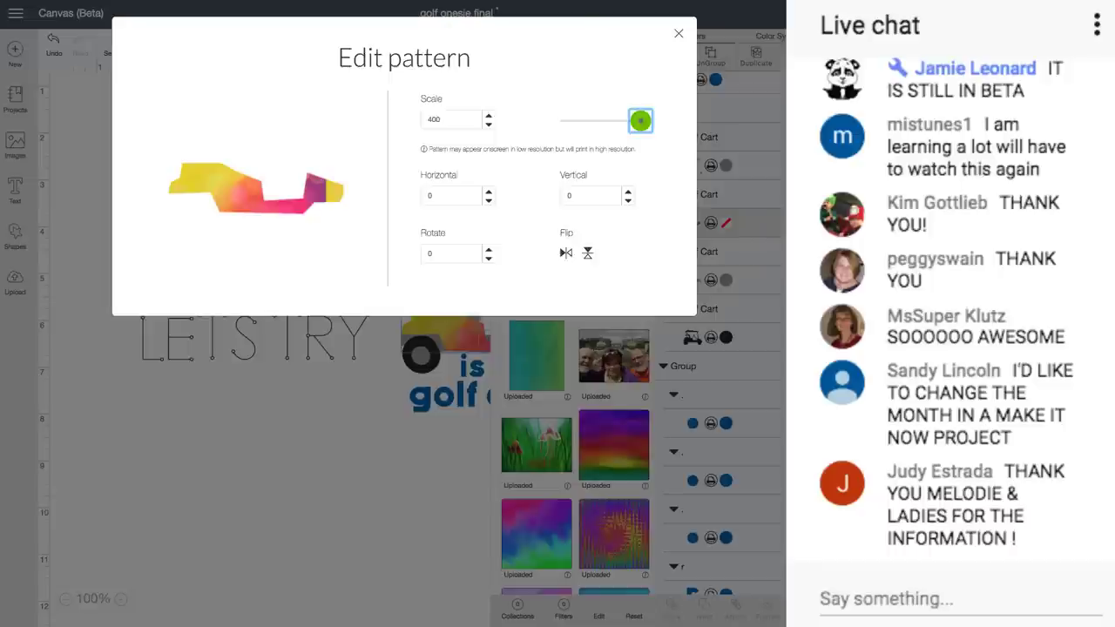
Step: Adjust the pattern's vertical offset to -6 and raise it to 14
click(628, 201)
click(629, 202)
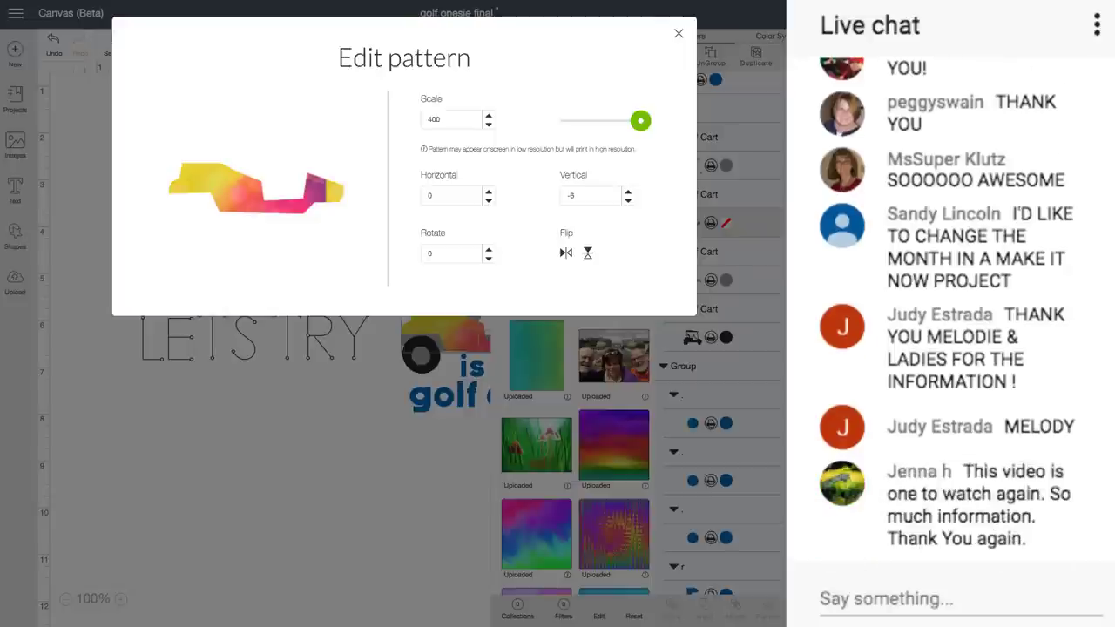
click(628, 191)
click(628, 190)
click(629, 191)
click(628, 190)
click(628, 191)
click(628, 191)
click(629, 190)
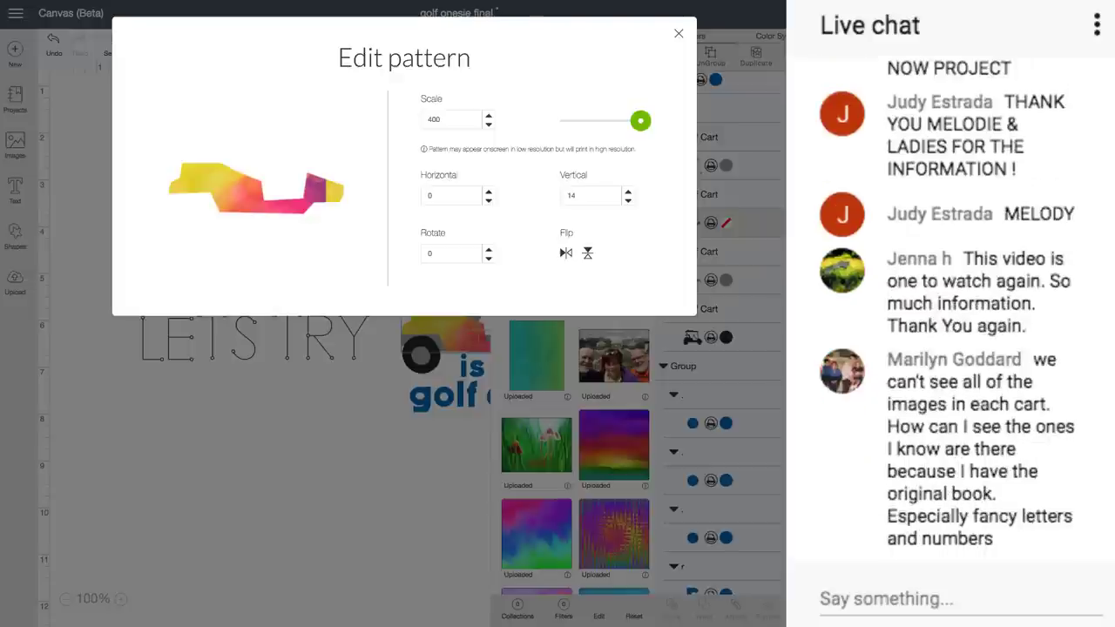
Step: Rotate the cart body's pattern fill to 12 degrees
click(488, 249)
click(489, 249)
click(488, 249)
click(489, 249)
click(489, 249)
click(489, 249)
click(488, 249)
click(489, 249)
click(489, 249)
click(489, 249)
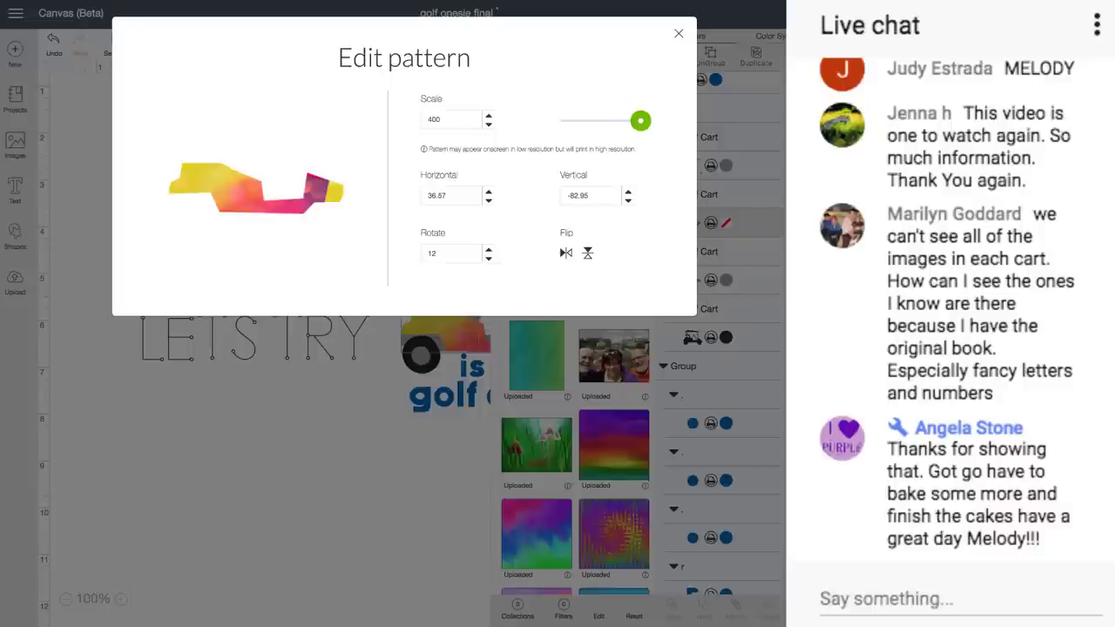
Step: Flip the pattern horizontally and back, and increase its rotation to 25 degrees
click(566, 253)
click(566, 254)
click(489, 250)
click(489, 249)
click(488, 249)
click(489, 249)
click(489, 250)
click(489, 250)
click(489, 250)
click(489, 249)
click(489, 249)
click(489, 249)
click(489, 249)
click(489, 249)
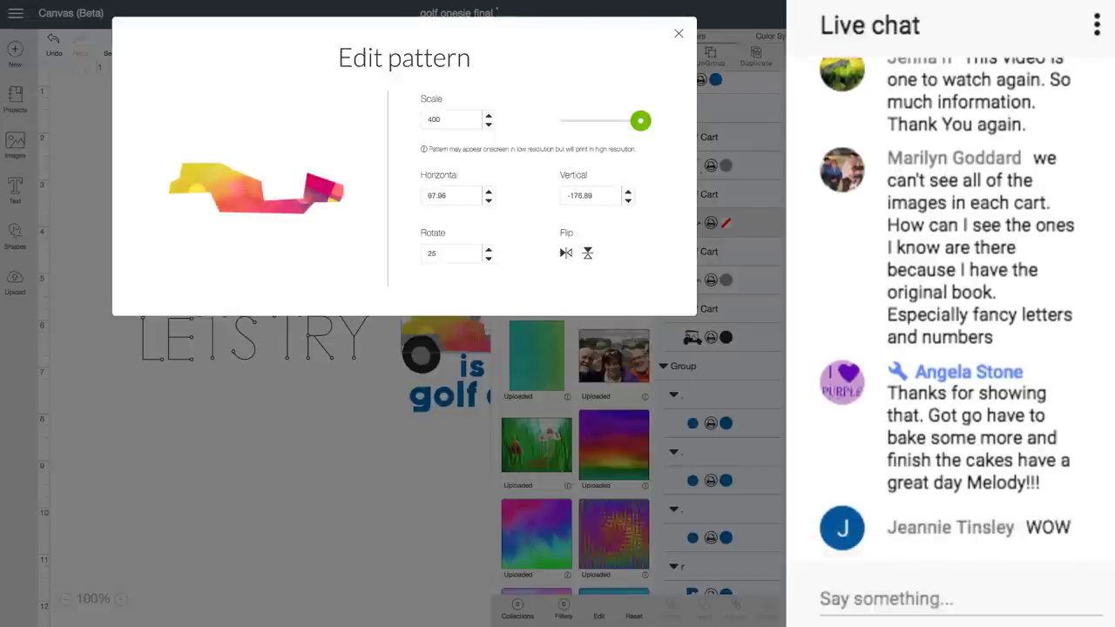
Step: Close the pattern editor and the cart body's layer attributes
click(679, 33)
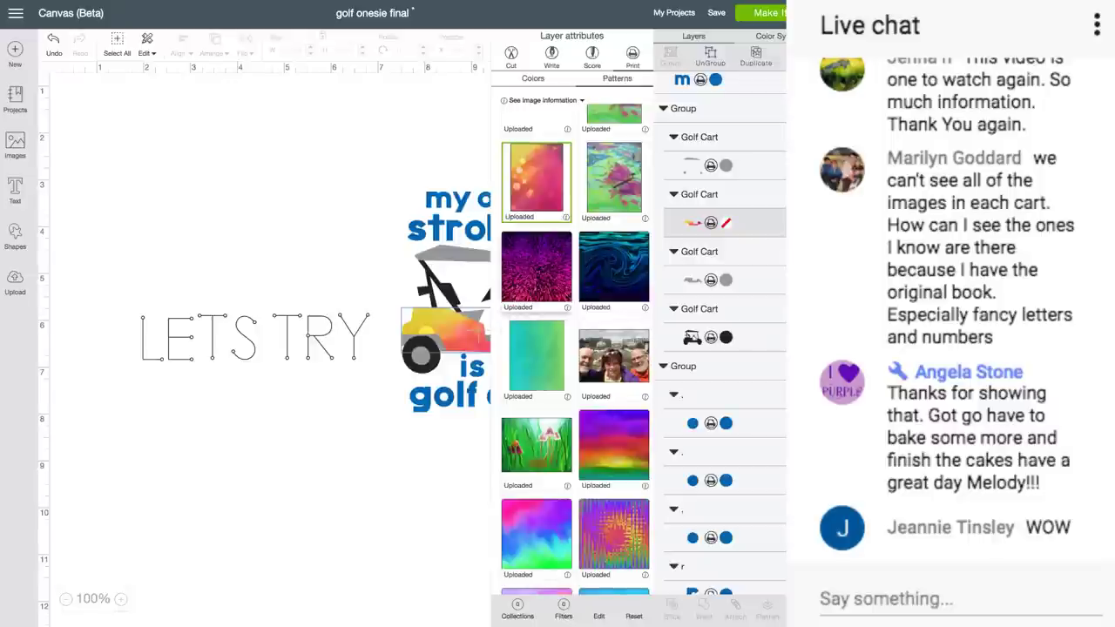
click(644, 37)
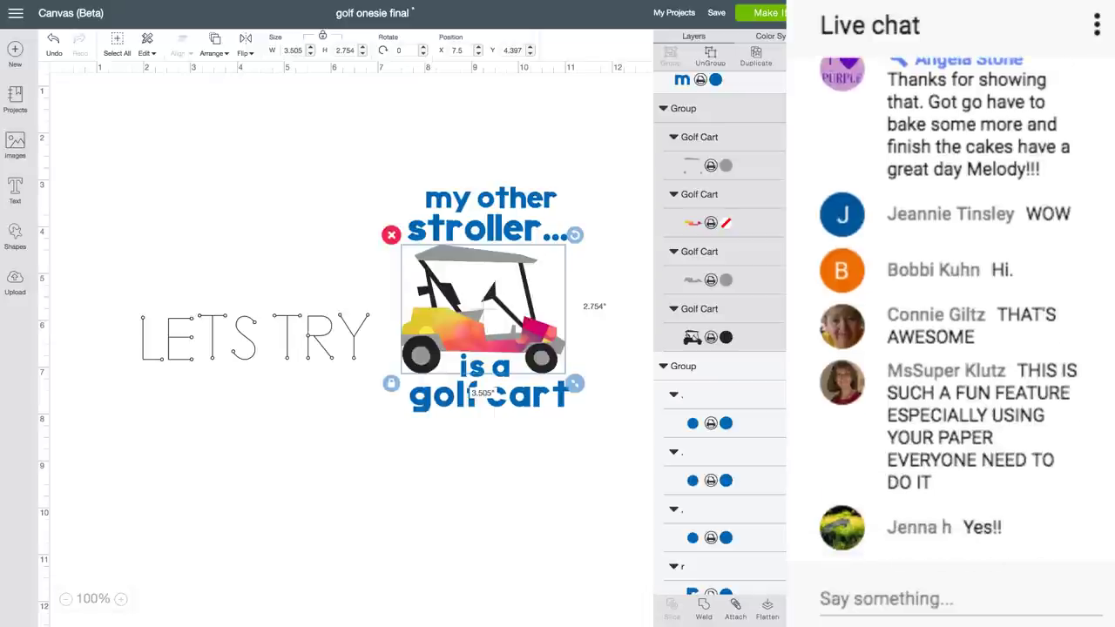
Step: Open the Cutie Planner project from the Planners category for customizing, replacing the unsaved golf cart project on the canvas
click(15, 101)
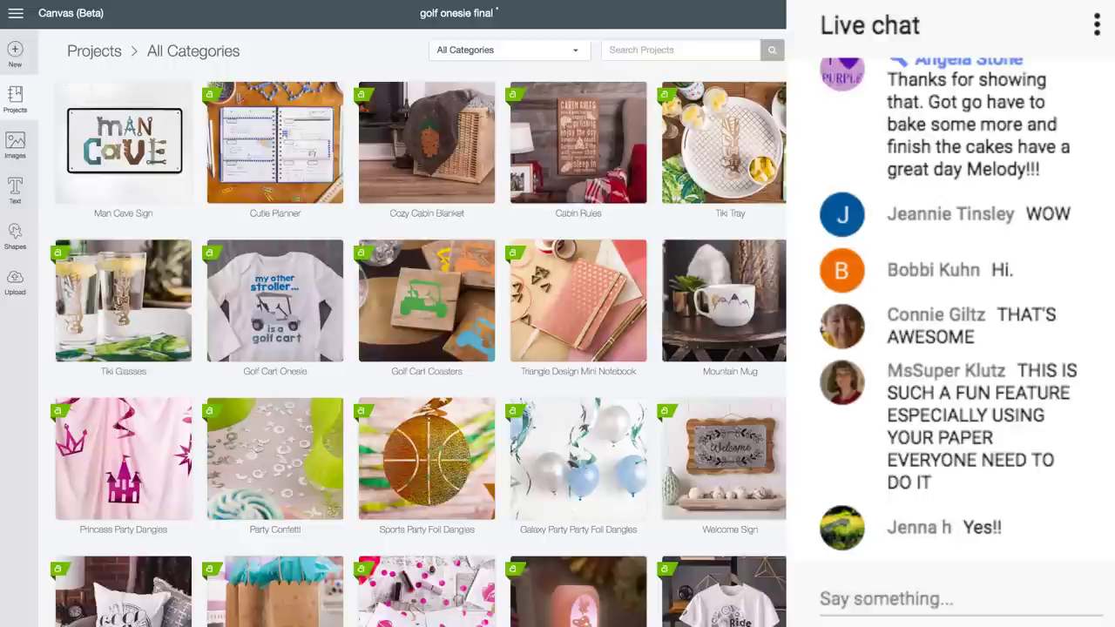
click(509, 50)
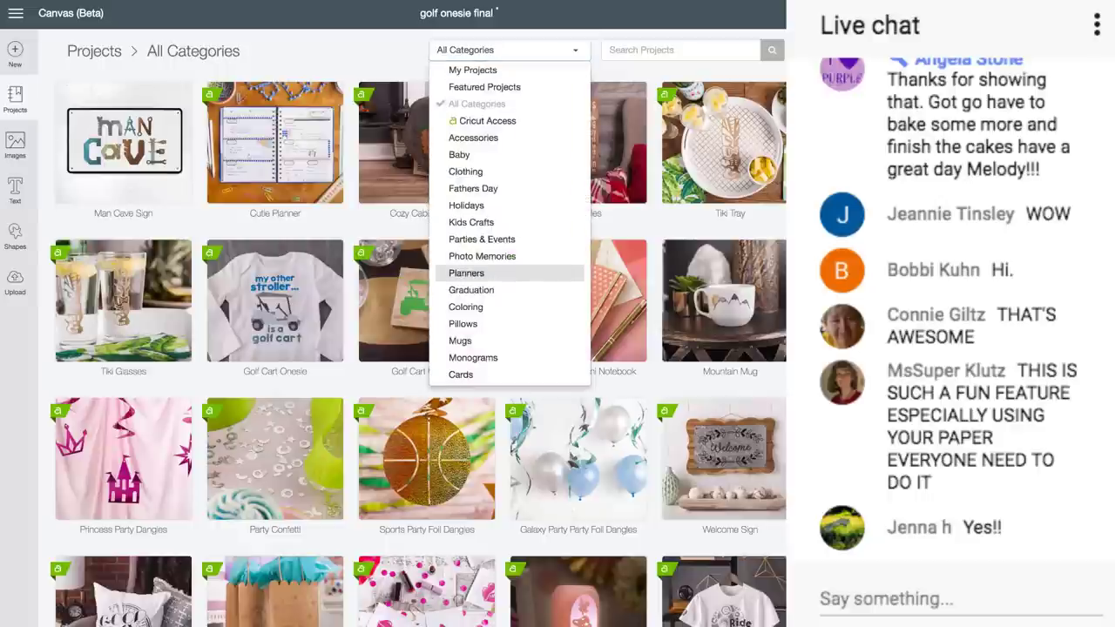
click(466, 272)
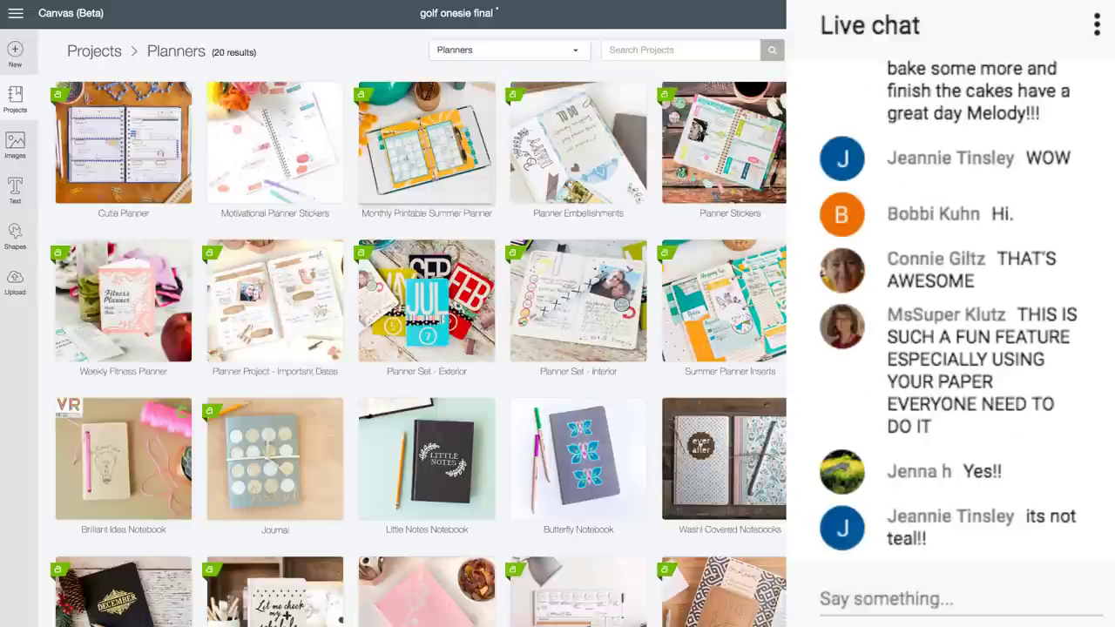
click(124, 148)
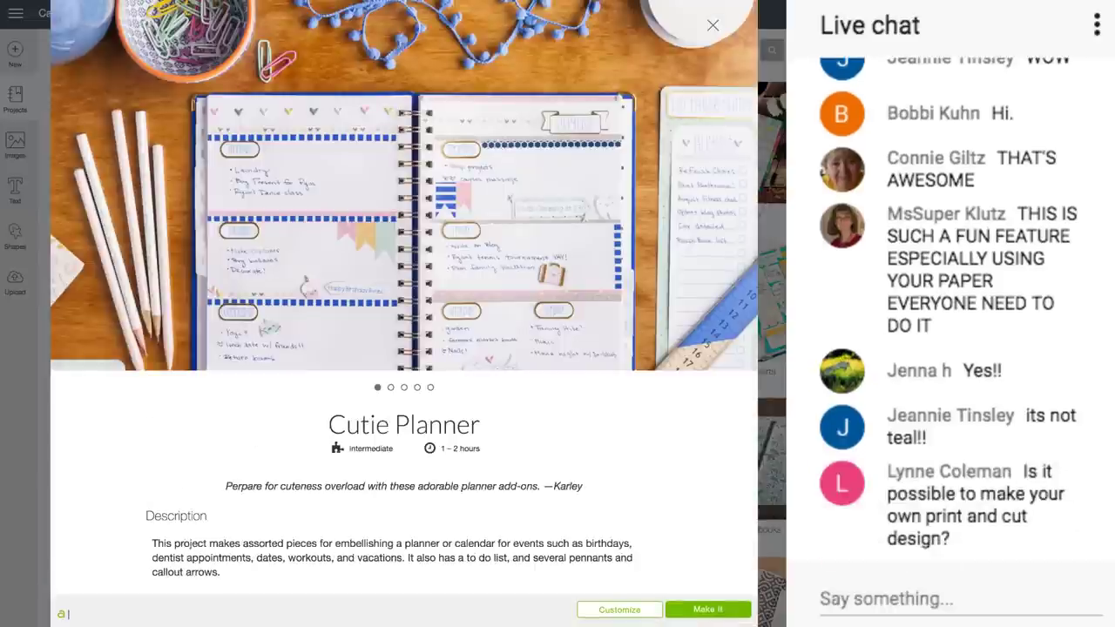
click(620, 610)
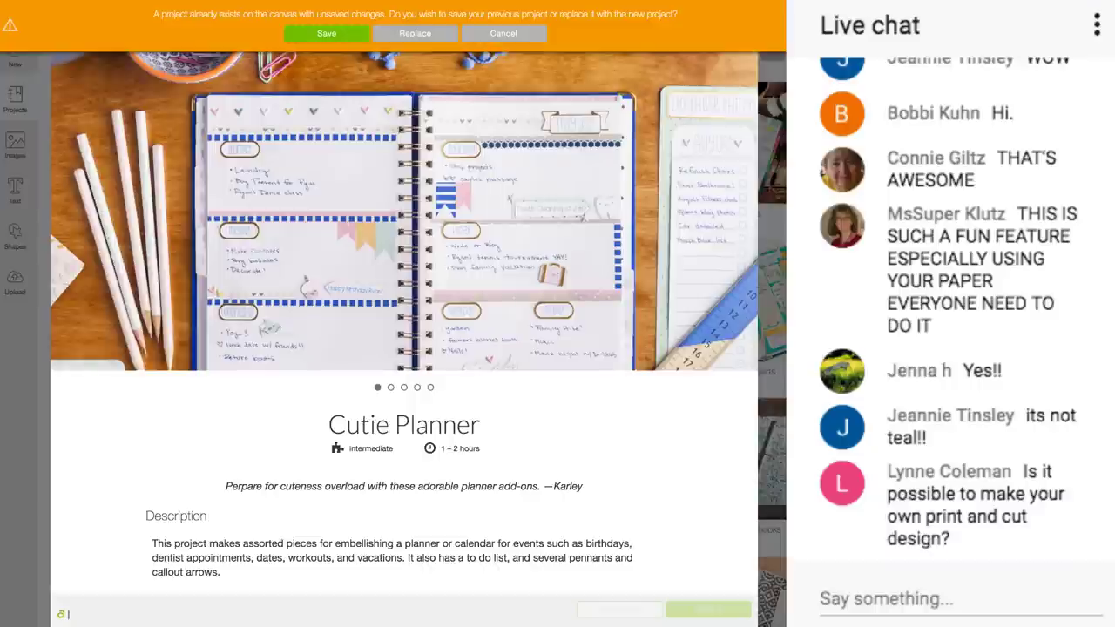
click(415, 34)
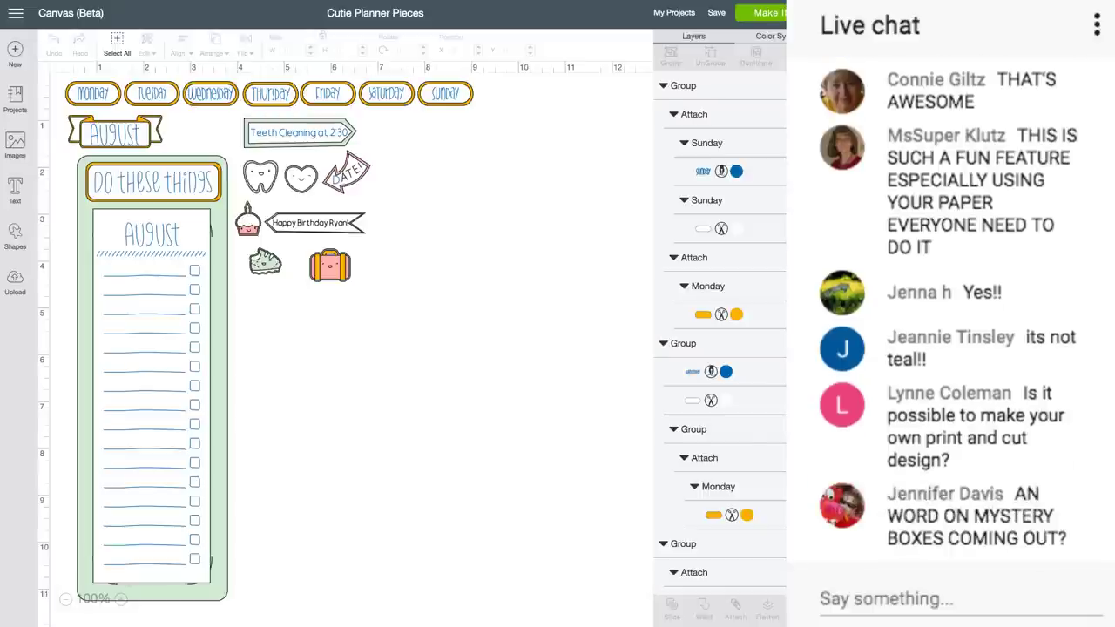
Step: Ungroup the August banner and move its white lettered piece off the orange backing to about X 8.145, Y 1.427
click(115, 133)
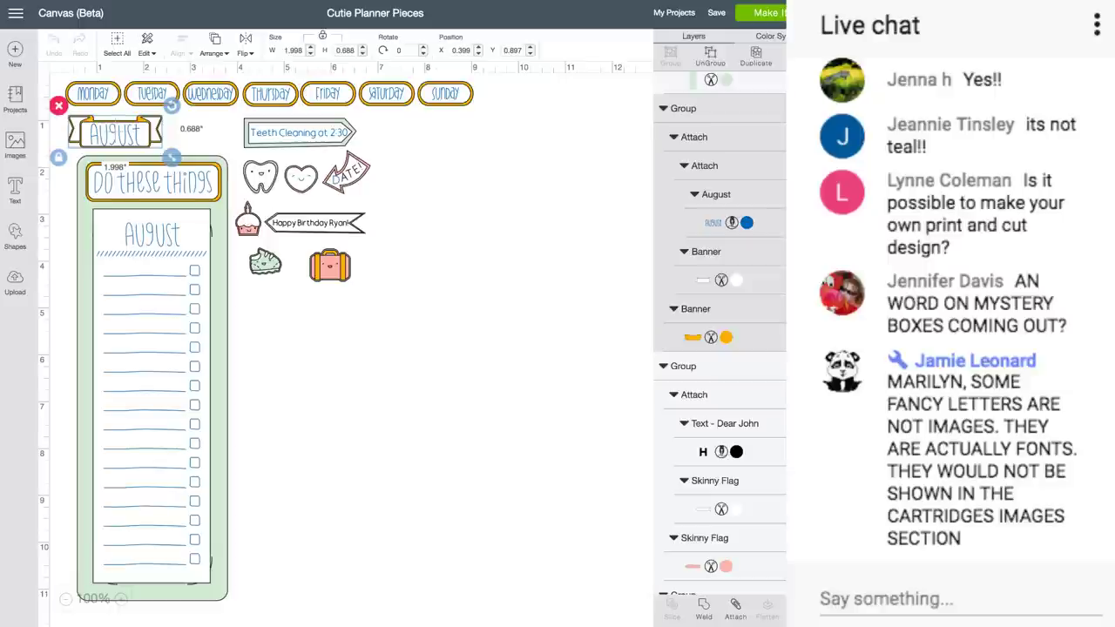
drag(115, 133, 118, 135)
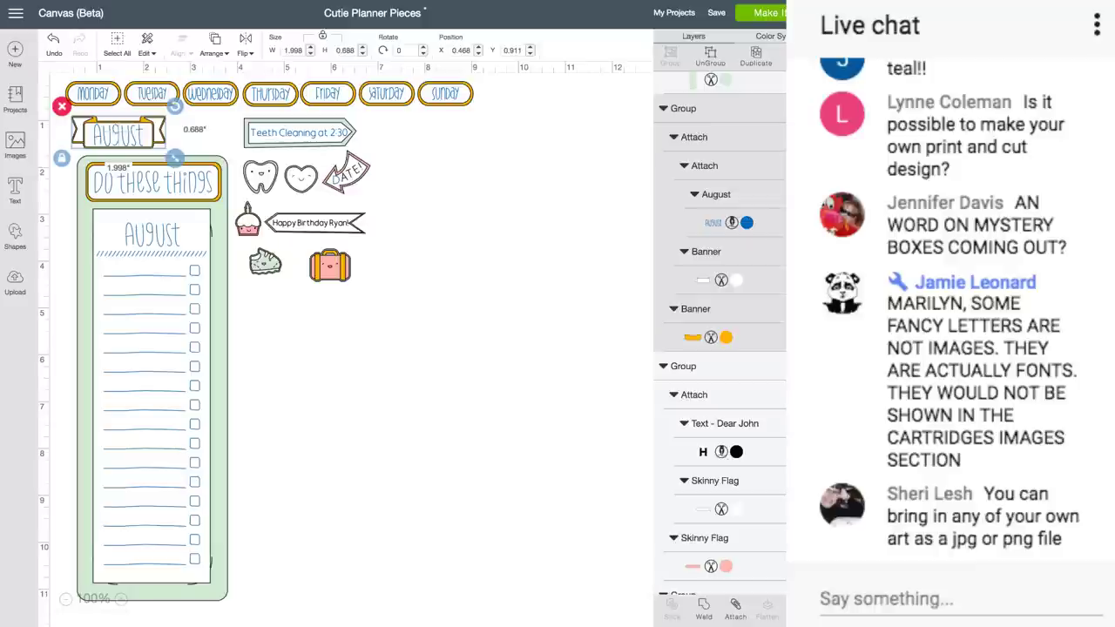
key(Delete)
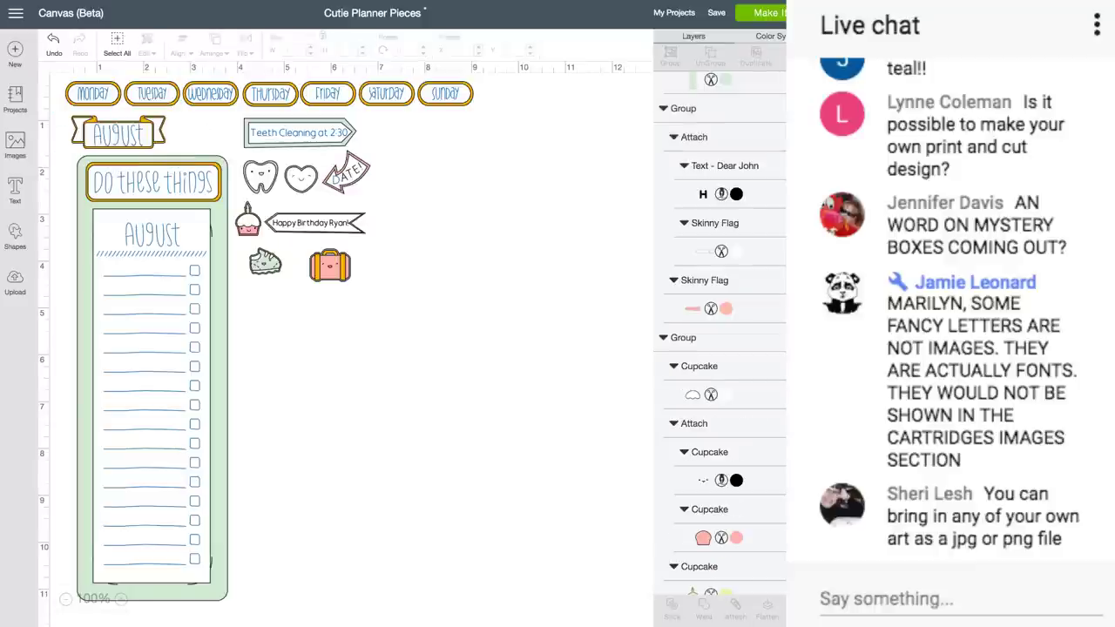
drag(117, 135, 476, 157)
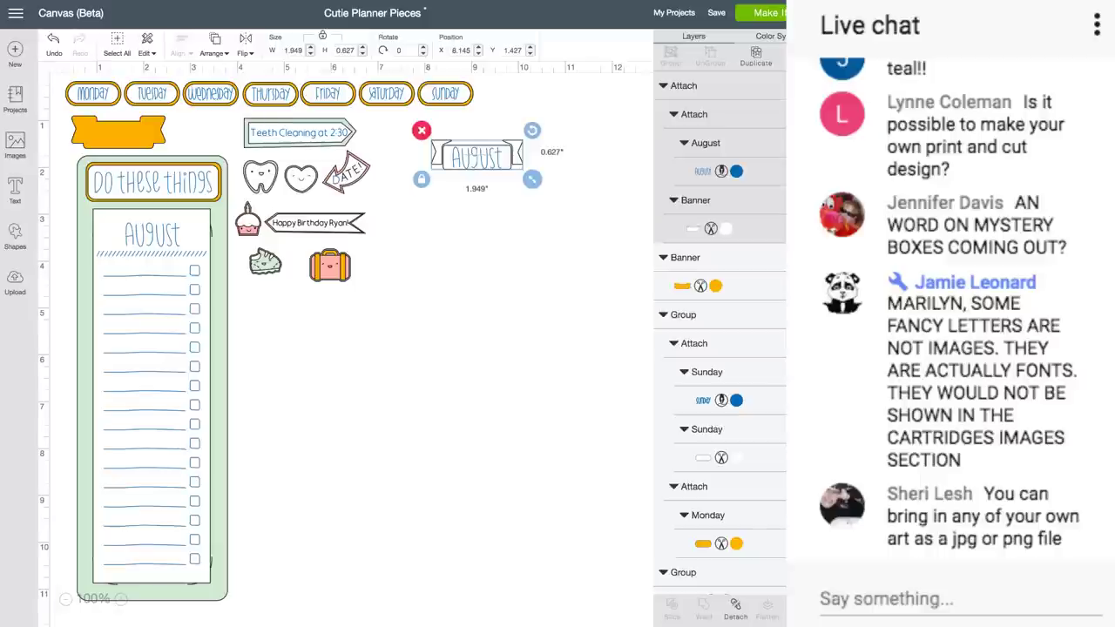
Step: Detach the August text from the white banner and move it just below, to about X 8.45, Y 2.42
click(736, 608)
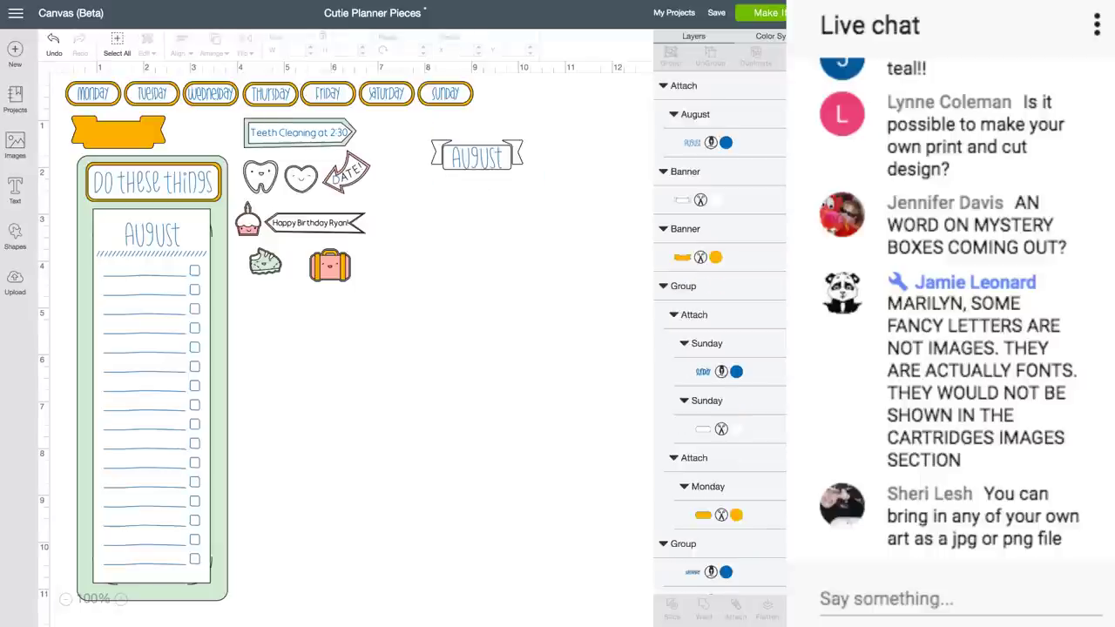
drag(478, 158, 470, 198)
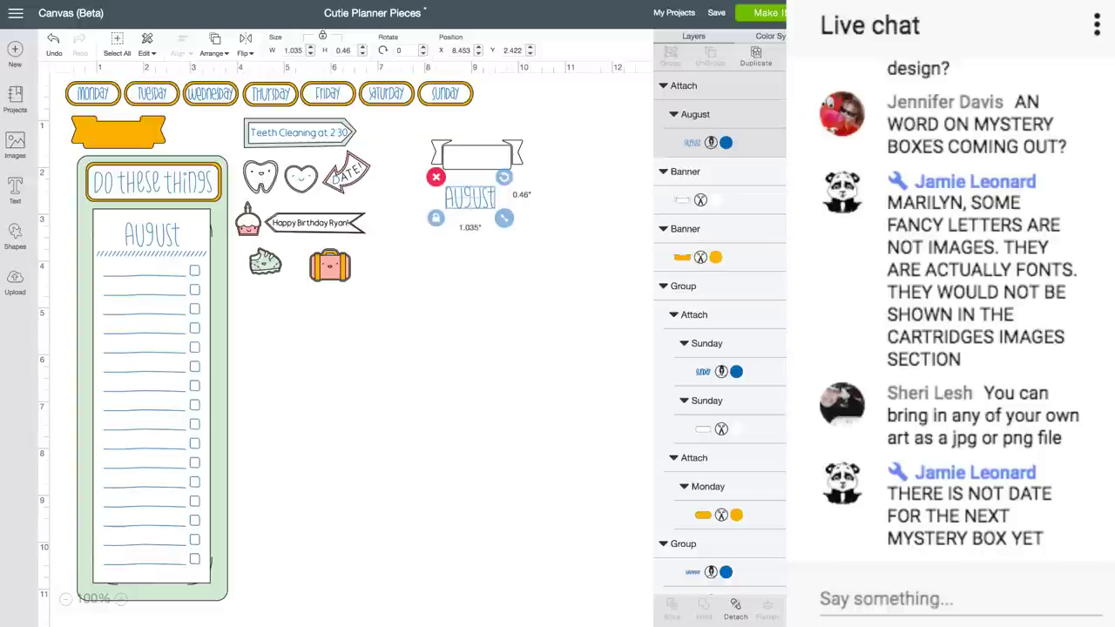
Step: Open the layer attributes of the detached August text
click(726, 143)
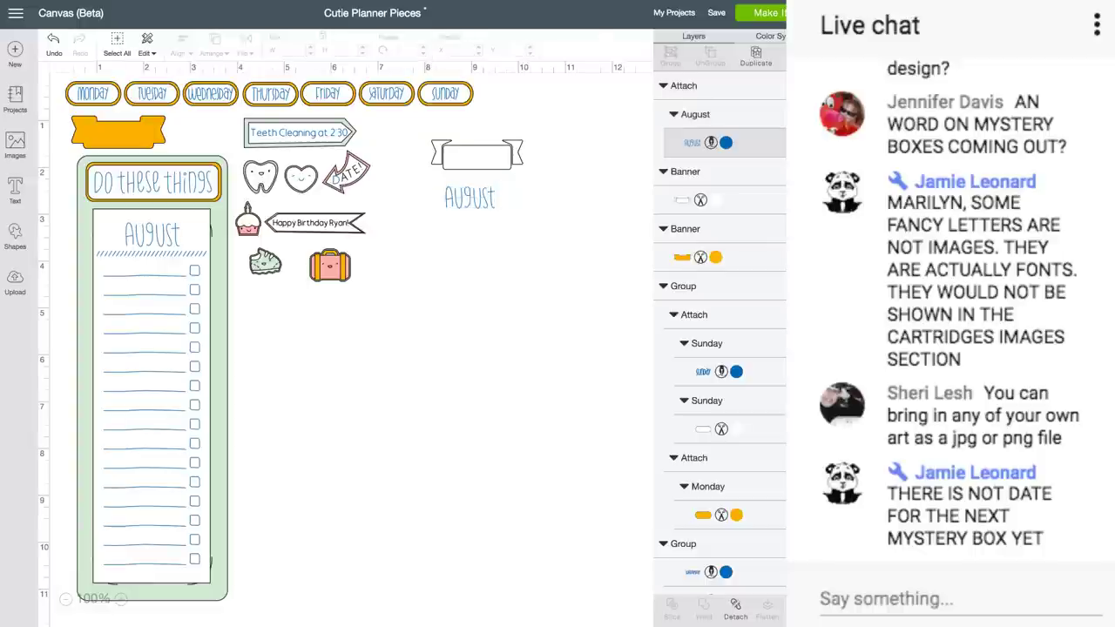